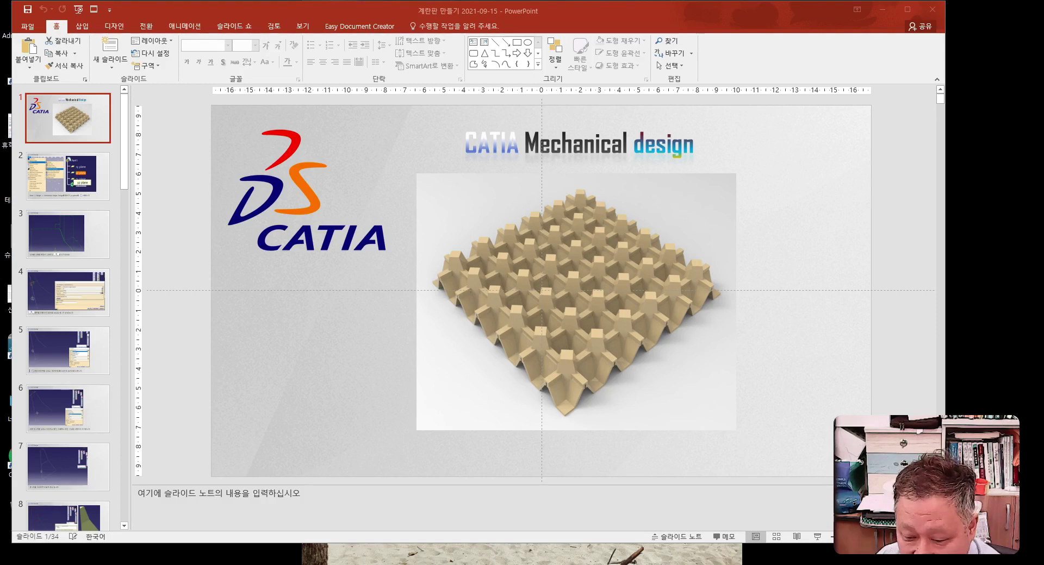
- Review the presentation's second slide on entering Generative Shape Design, and switch to the CATIA V5 window
{"action": "mouse_move", "coordinate": [379, 546]}
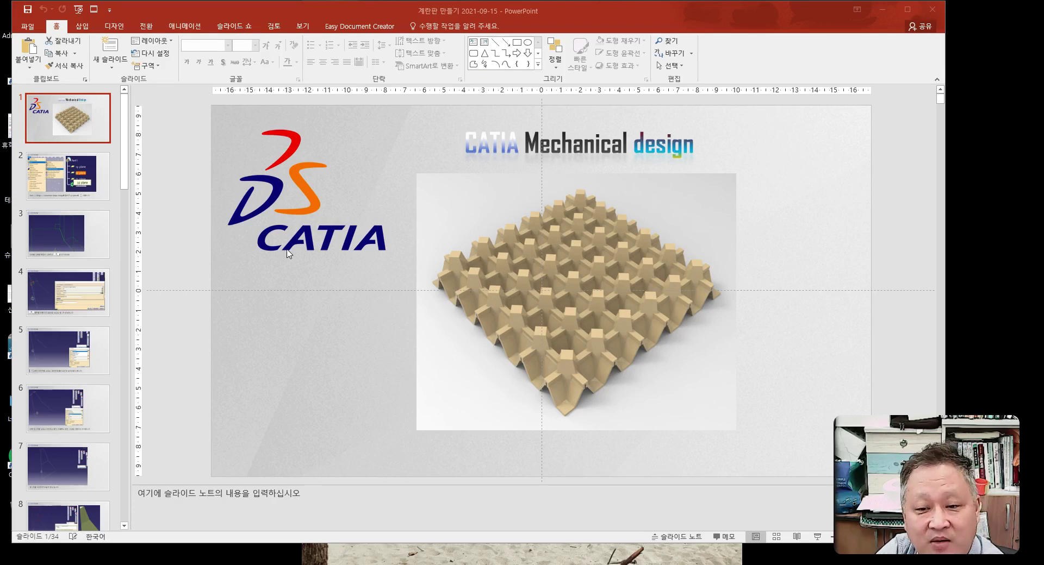
{"action": "left_click", "coordinate": [65, 189]}
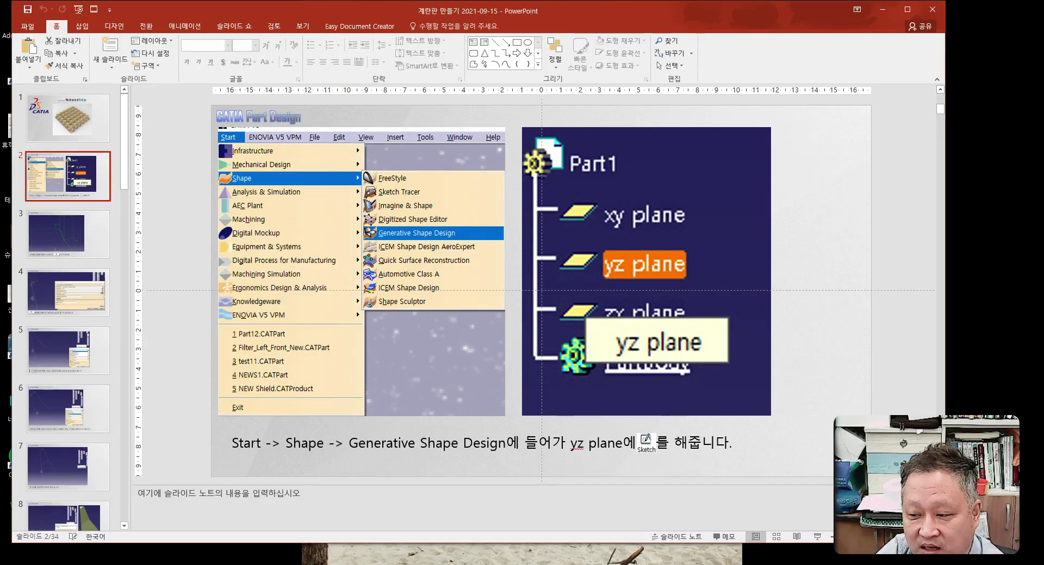
{"action": "mouse_move", "coordinate": [439, 564]}
{"action": "key", "text": "super+d"}
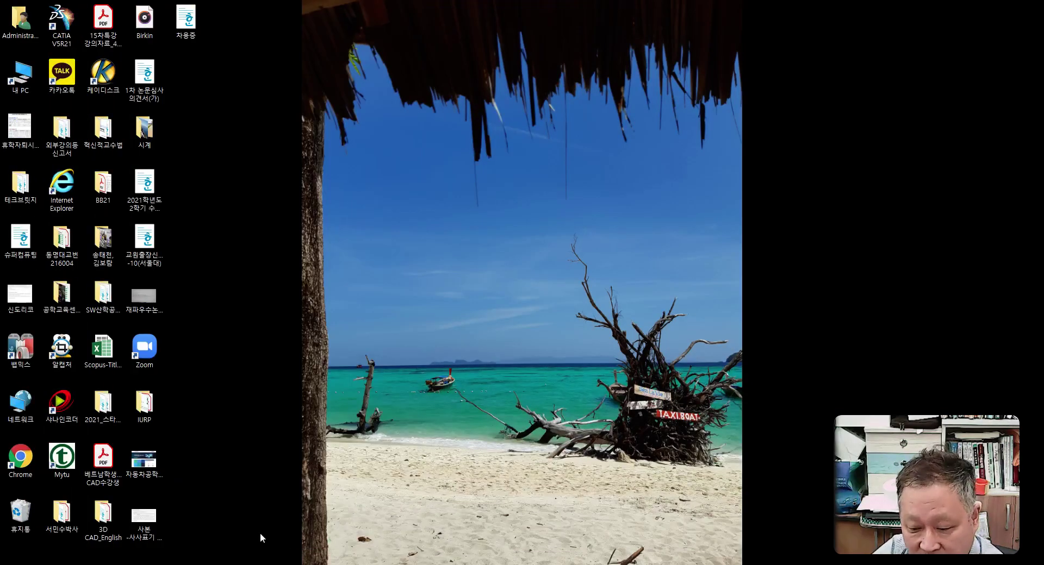
{"action": "left_click", "coordinate": [439, 564]}
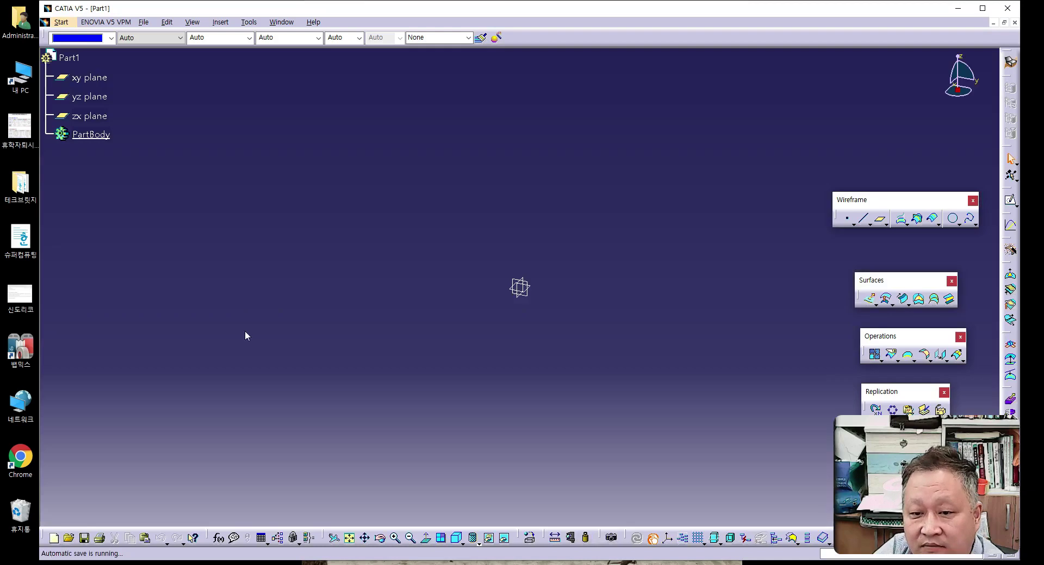
{"action": "left_click_drag", "start_coordinate": [207, 9], "coordinate": [176, 8]}
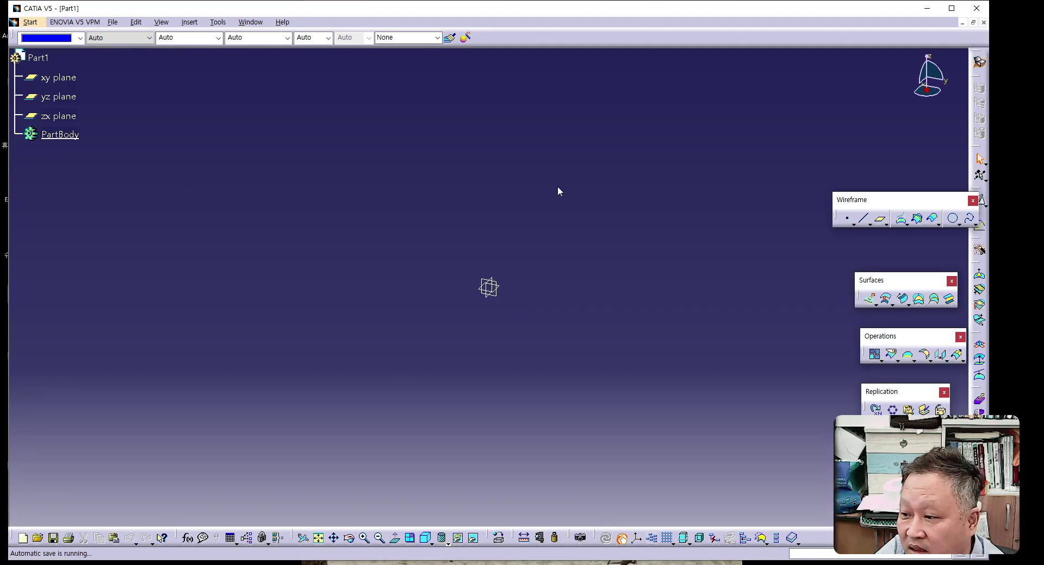
- Close the open part and create a new part named Part1 in the Generative Shape Design workbench
{"action": "left_click", "coordinate": [983, 22]}
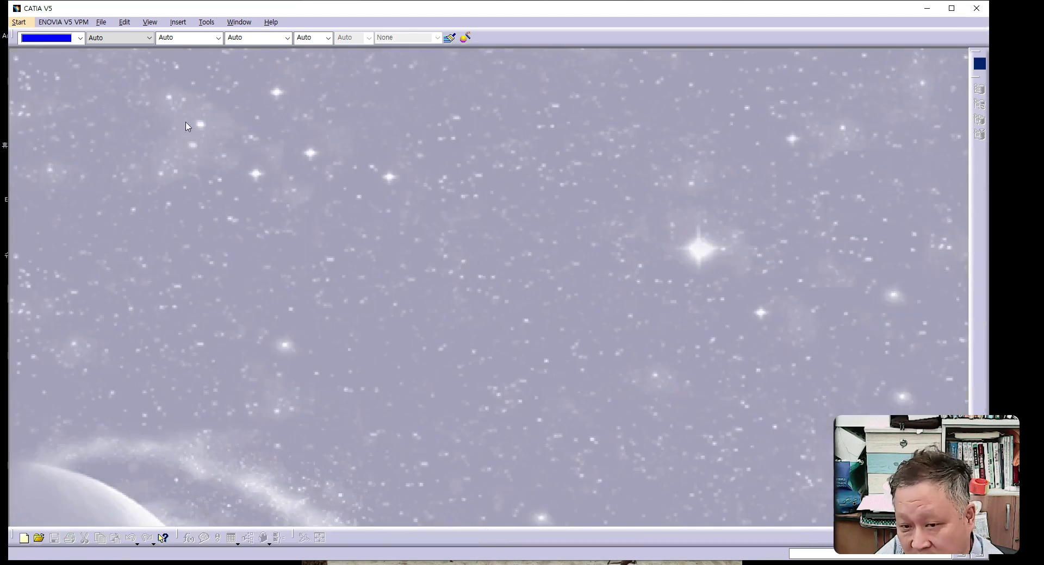
{"action": "left_click", "coordinate": [19, 22]}
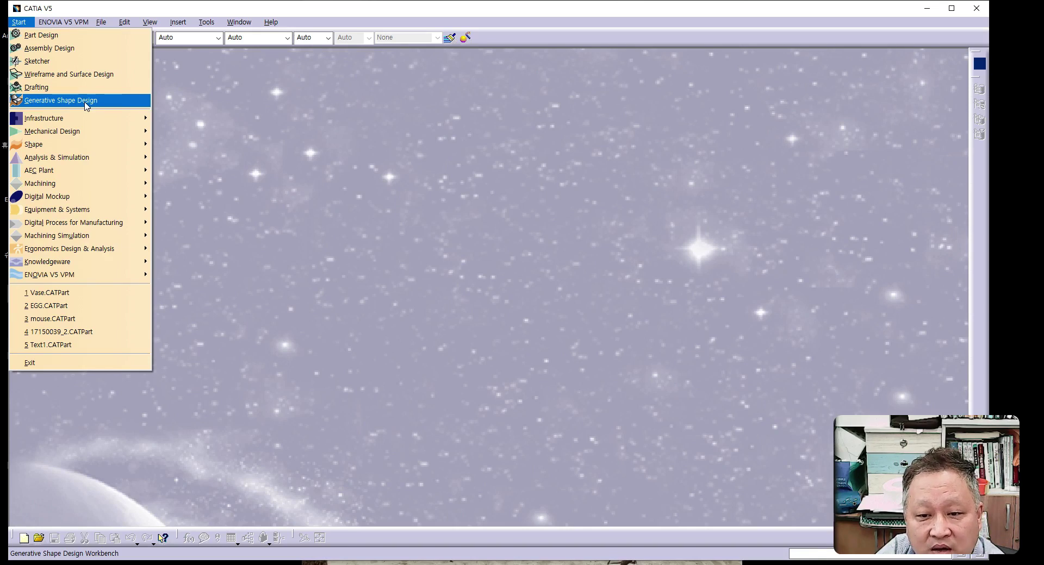
{"action": "left_click", "coordinate": [124, 107]}
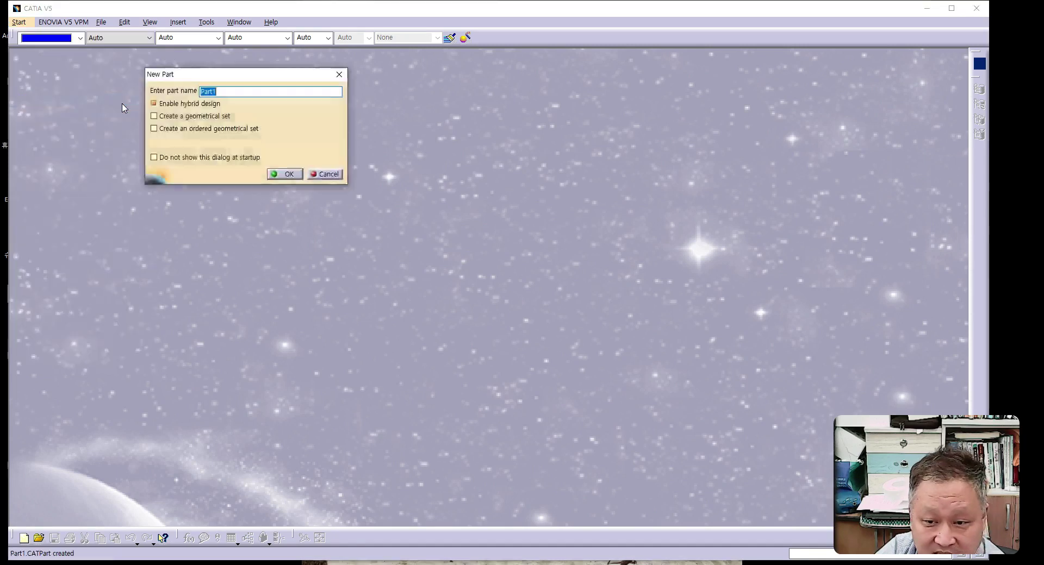
{"action": "left_click", "coordinate": [284, 172]}
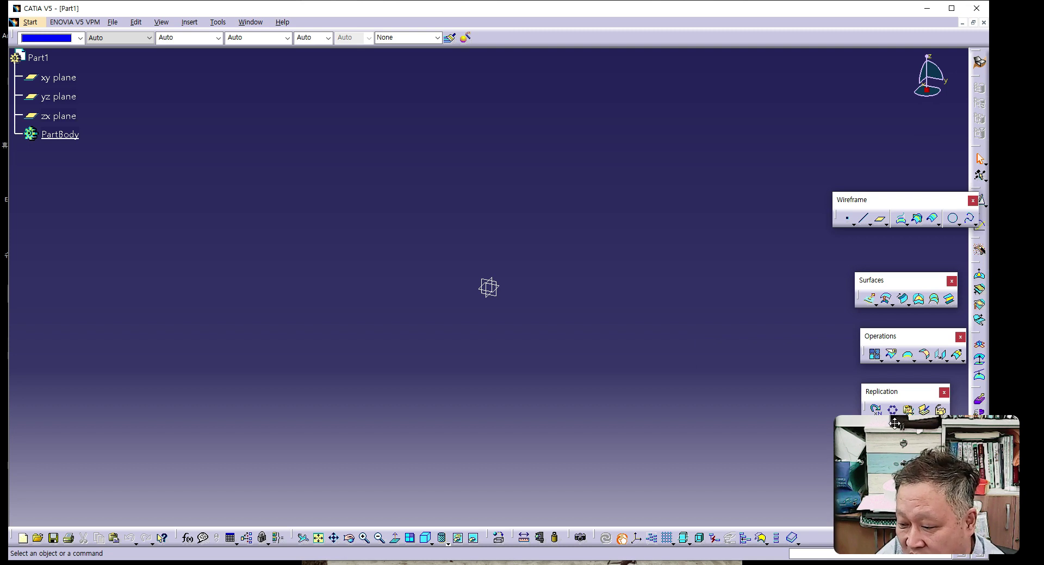
- Reposition the Replication toolbar above the Wireframe toolbar so that it is unobstructed
{"action": "left_click_drag", "start_coordinate": [895, 422], "coordinate": [882, 426]}
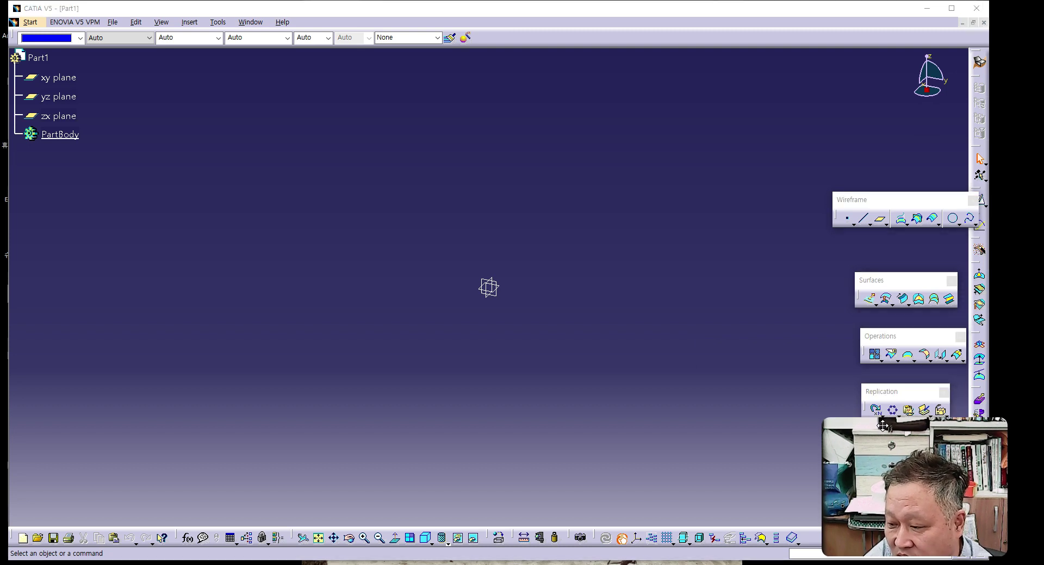
{"action": "left_click", "coordinate": [889, 375]}
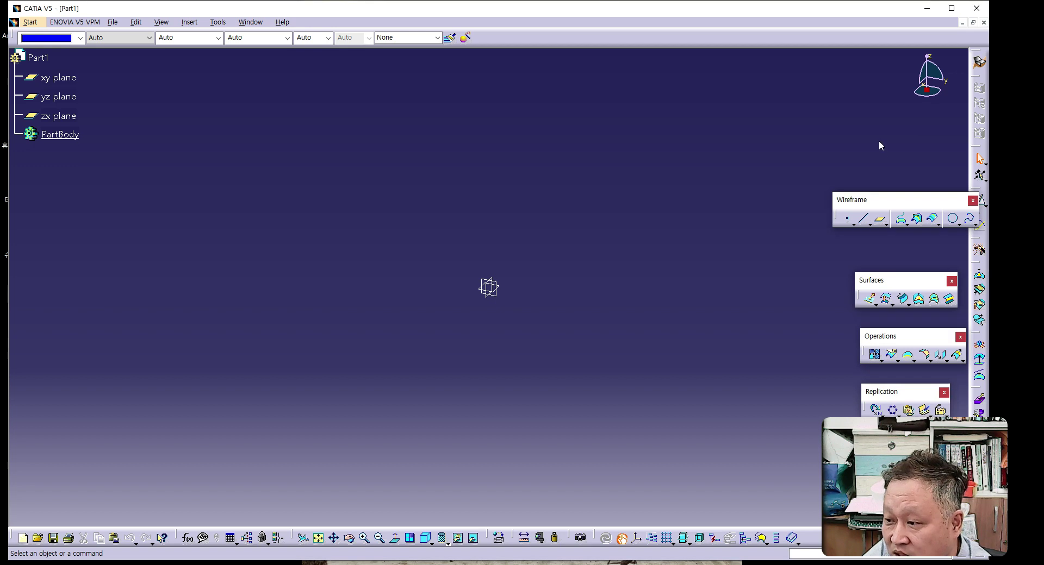
{"action": "left_click_drag", "start_coordinate": [869, 141], "coordinate": [869, 142]}
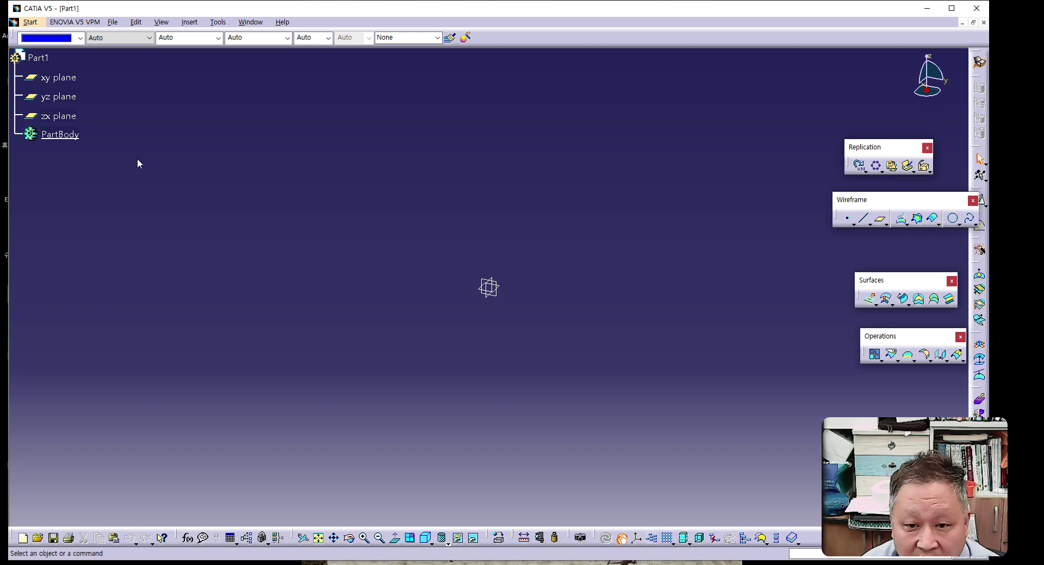
{"action": "left_click", "coordinate": [33, 24]}
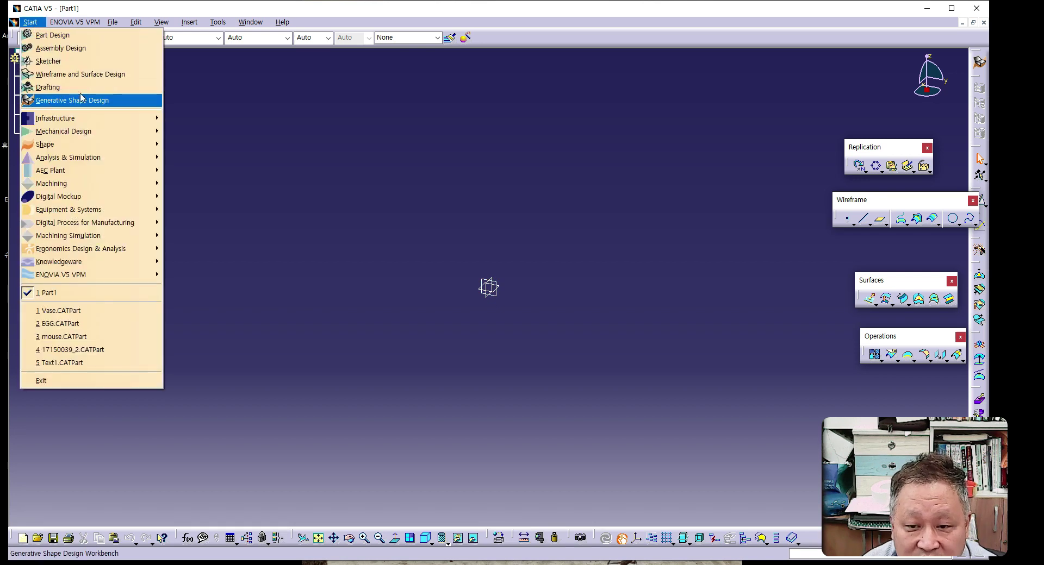
{"action": "left_click", "coordinate": [176, 12]}
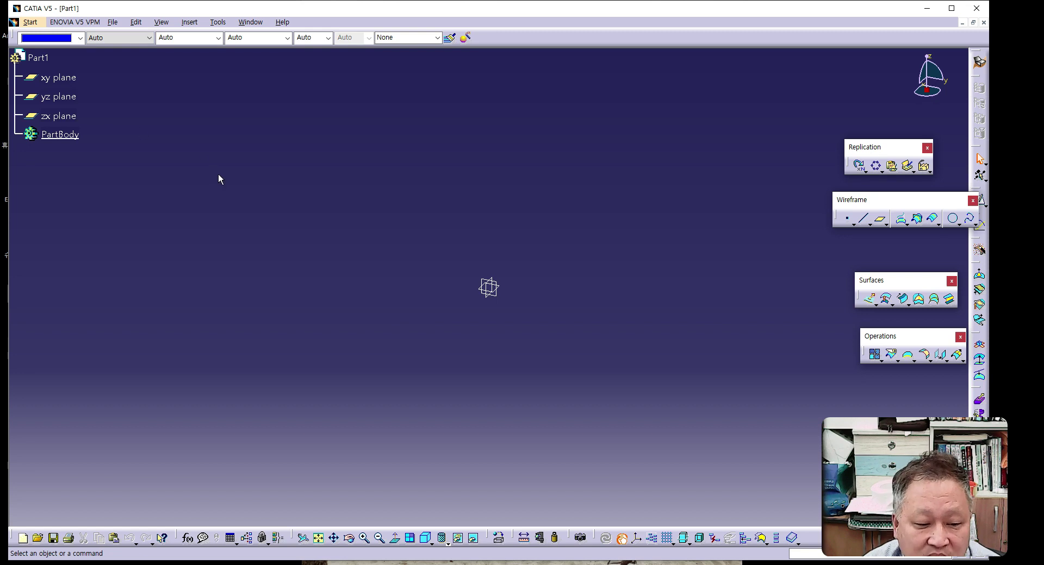
- Start a sketch on the yz plane, moving the Wireframe toolbar clear of the Sketch command
{"action": "left_click", "coordinate": [58, 96]}
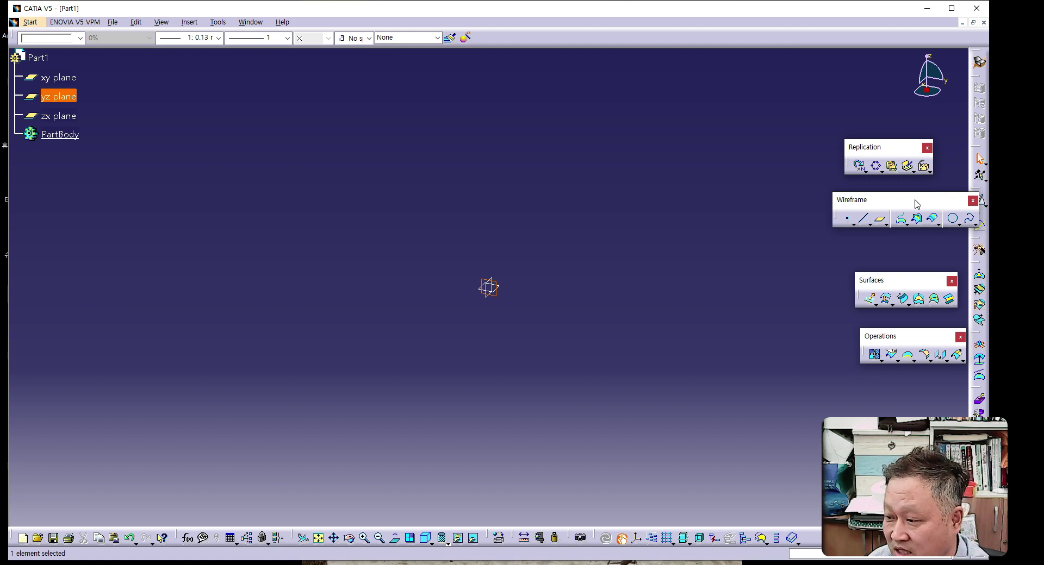
{"action": "left_click_drag", "start_coordinate": [916, 203], "coordinate": [898, 208]}
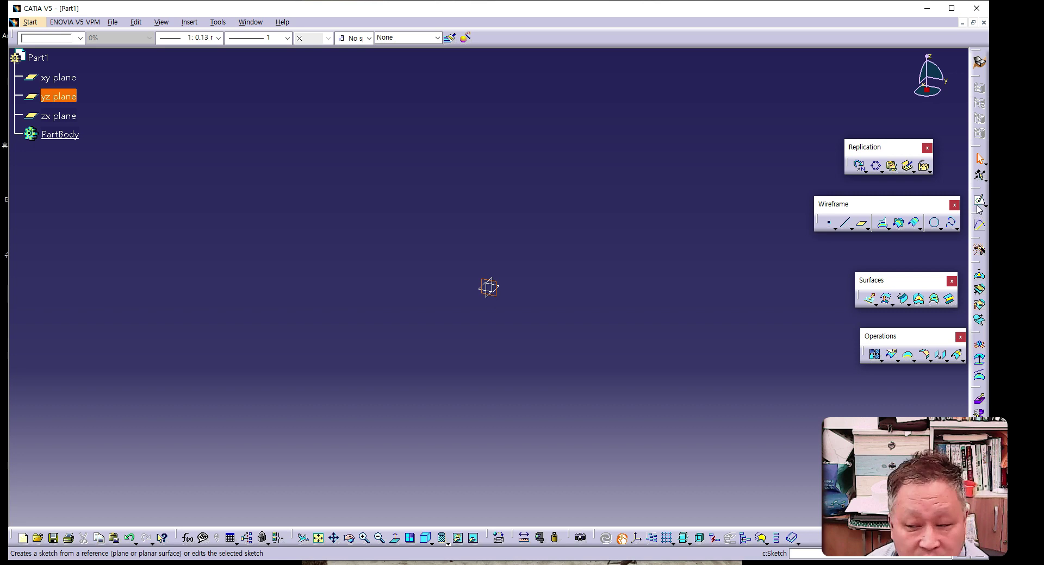
{"action": "left_click", "coordinate": [979, 202]}
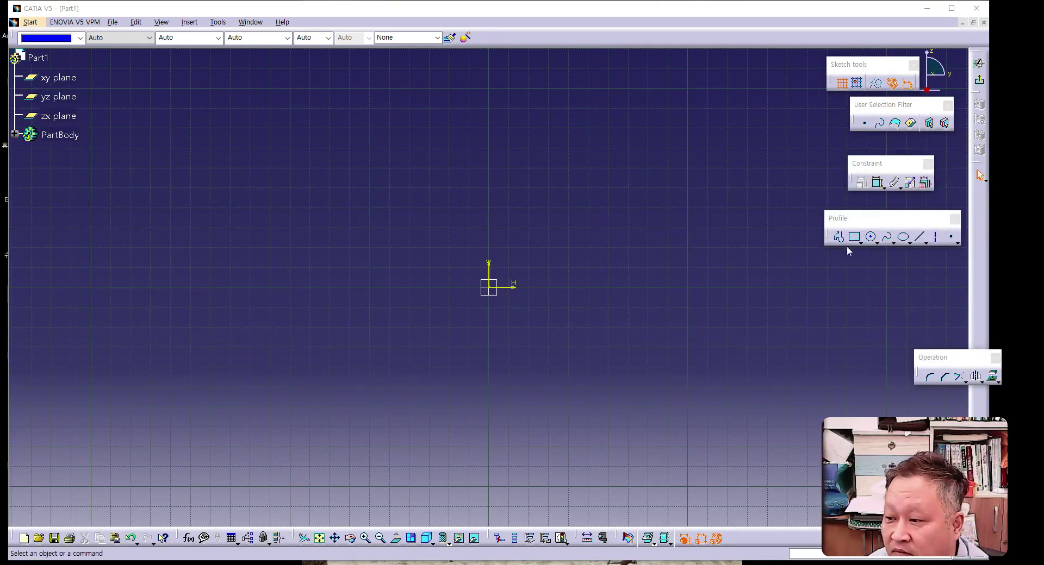
{"action": "left_click", "coordinate": [532, 214]}
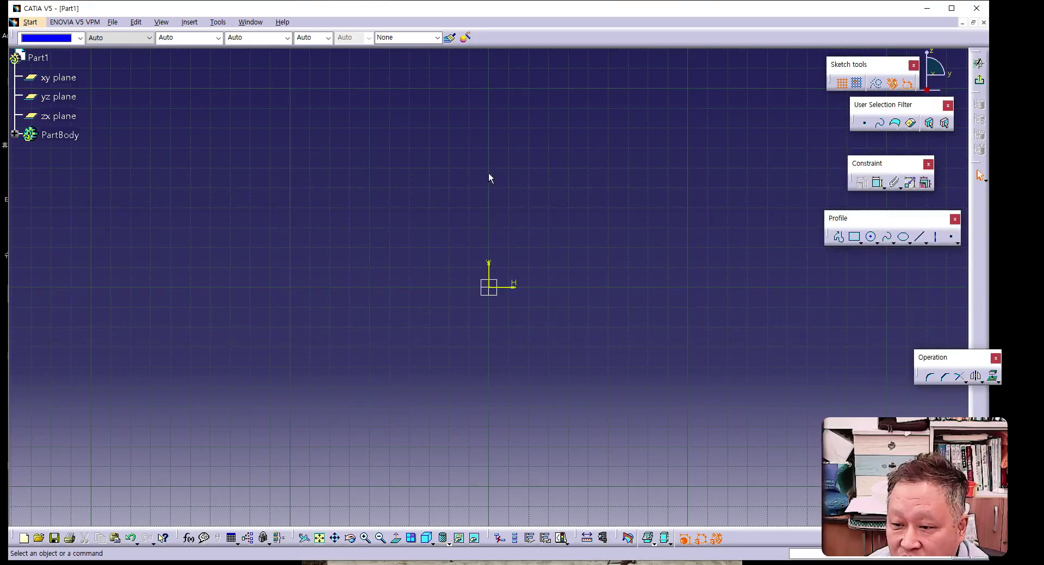
- Sketch an open three-line profile: a horizontal line about 23 mm long from the vertical axis, a steep line down, and a sloping line ending on the horizontal axis
{"action": "left_click", "coordinate": [838, 237]}
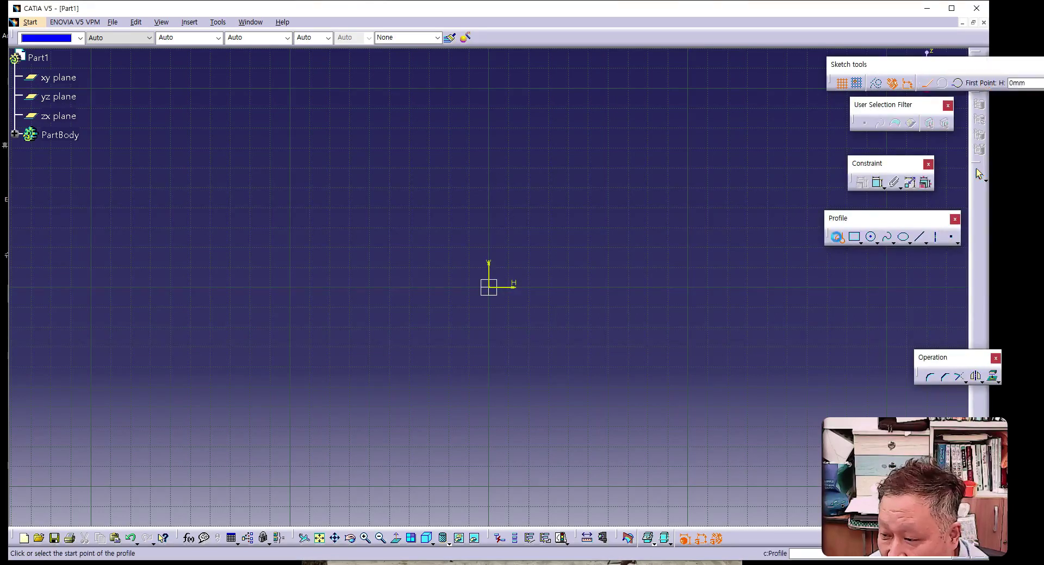
{"action": "left_click", "coordinate": [487, 167]}
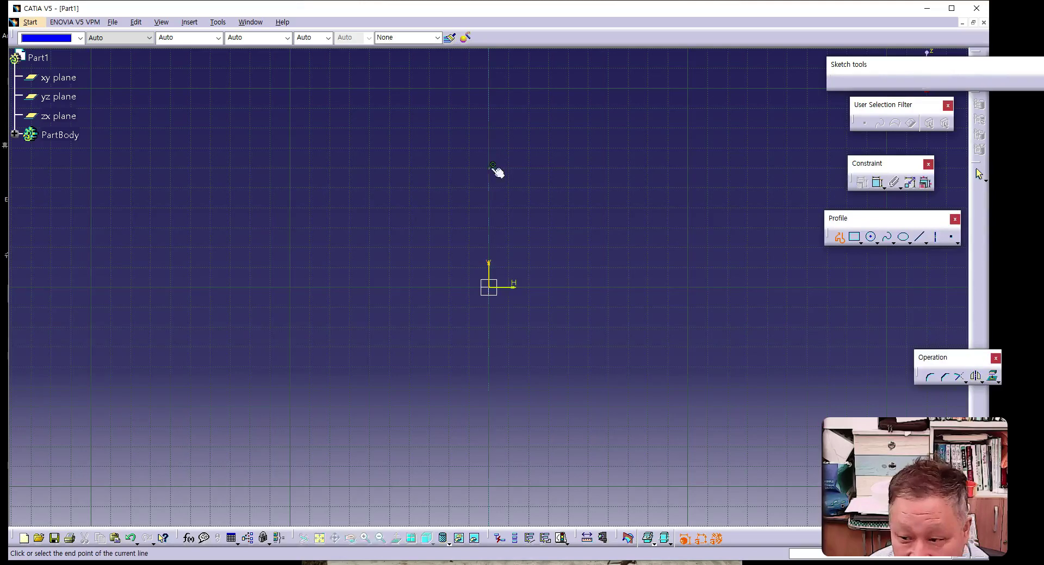
{"action": "left_click", "coordinate": [535, 168]}
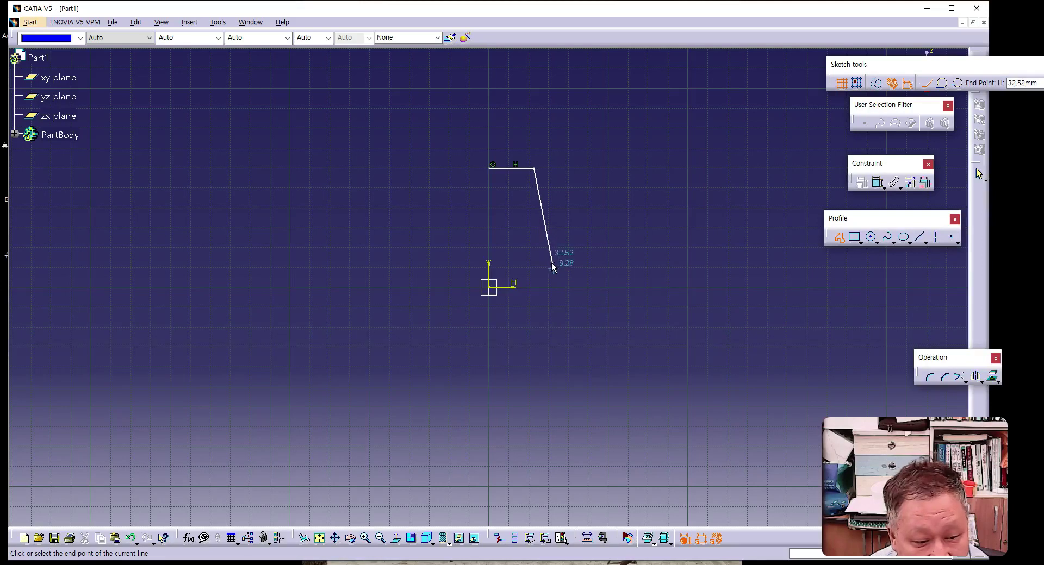
{"action": "left_click", "coordinate": [544, 242]}
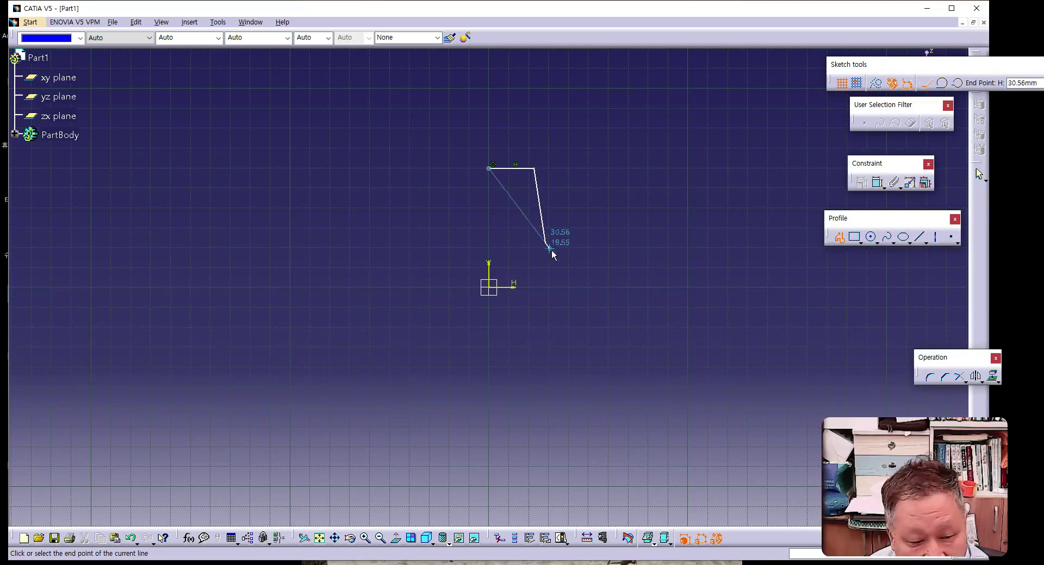
{"action": "left_click", "coordinate": [592, 286]}
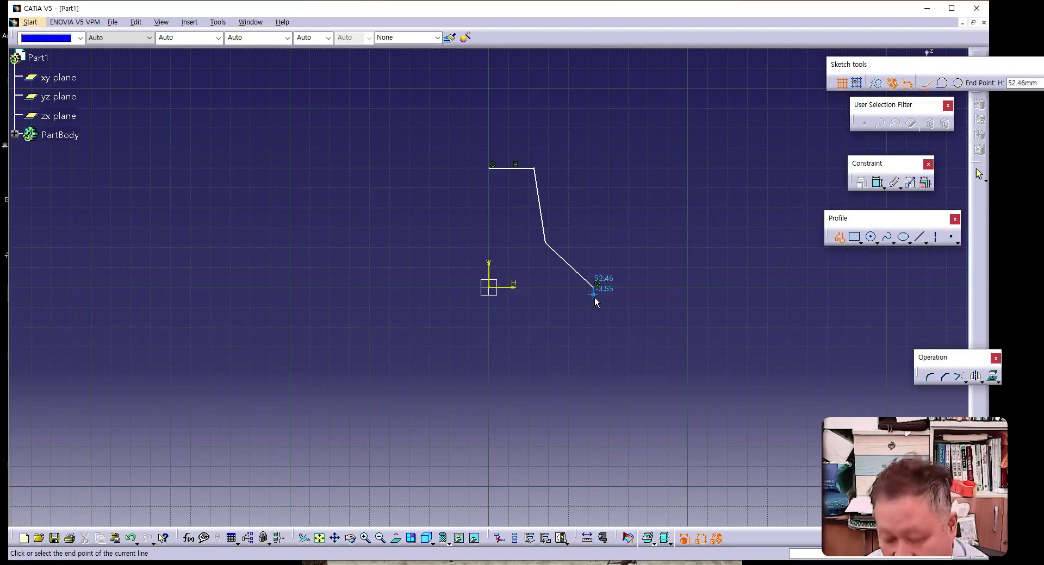
{"action": "key", "text": "Escape"}
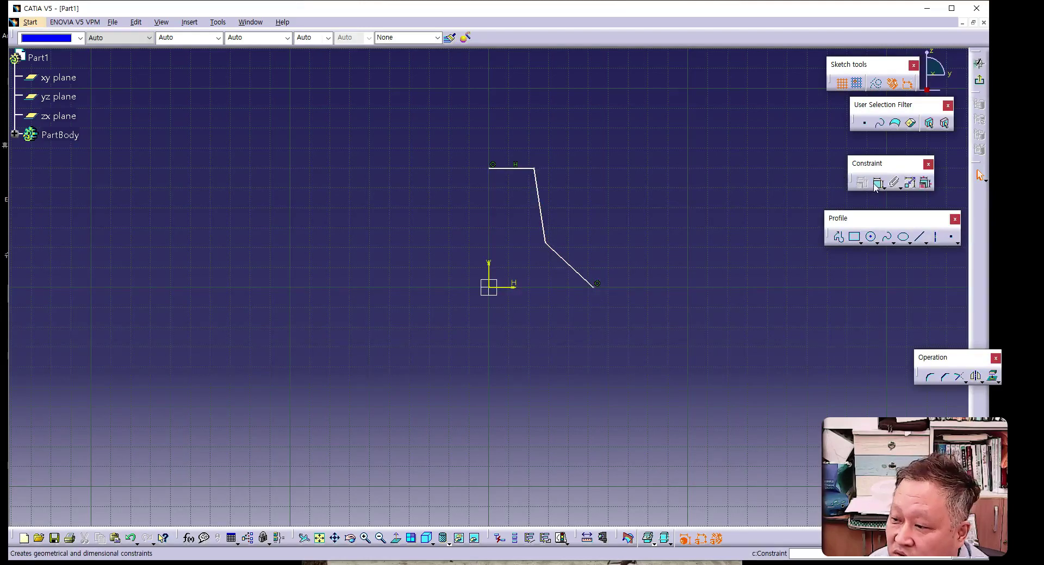
- Dimension the profile's horizontal top line and set its length to 5 mm
{"action": "left_click", "coordinate": [876, 184]}
{"action": "left_click", "coordinate": [519, 169]}
{"action": "left_click", "coordinate": [516, 141]}
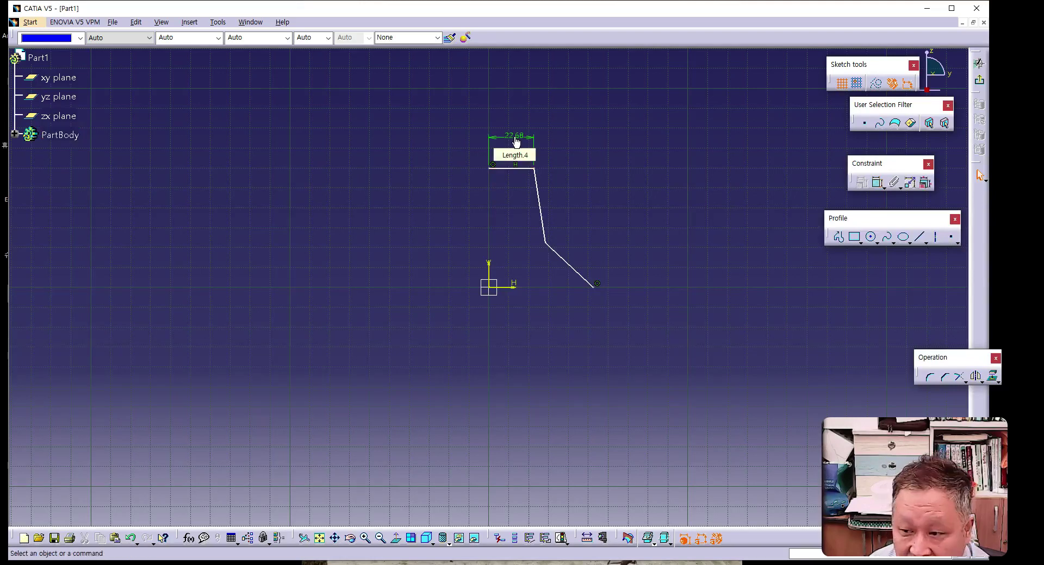
{"action": "double_click", "coordinate": [516, 140]}
{"action": "type", "text": "5"}
{"action": "key", "text": "Return"}
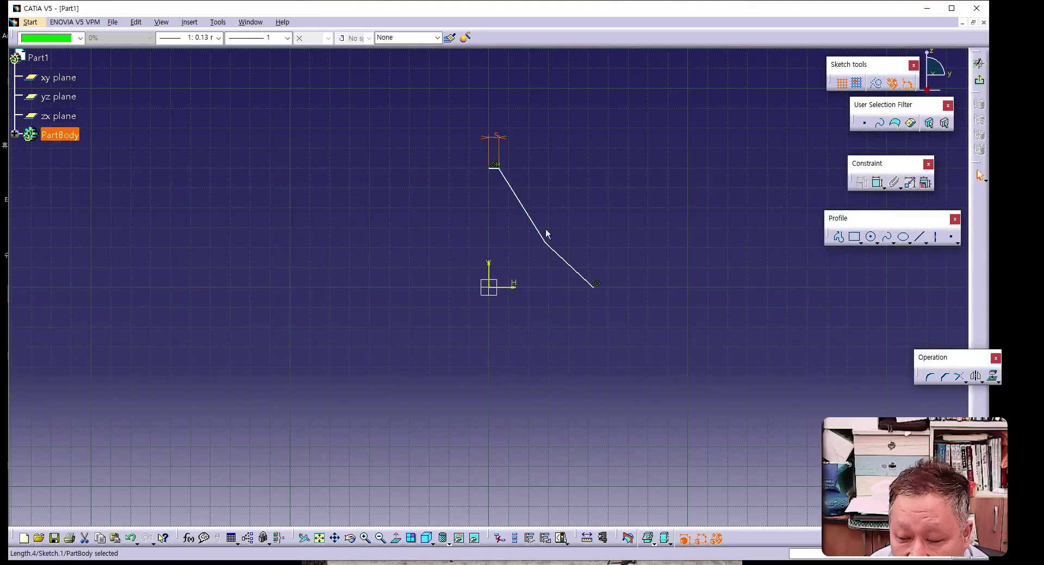
- Add a horizontal dimension between the two endpoints of the steep middle line and set it to 5 mm
{"action": "mouse_move", "coordinate": [547, 308]}
{"action": "middle_mouse_down", "text": "ctrl"}
{"action": "mouse_move", "coordinate": [566, 310]}
{"action": "mouse_move", "coordinate": [556, 284]}
{"action": "mouse_move", "coordinate": [426, 335]}
{"action": "mouse_move", "coordinate": [462, 361]}
{"action": "mouse_move", "coordinate": [398, 326]}
{"action": "middle_mouse_up", "text": "ctrl"}
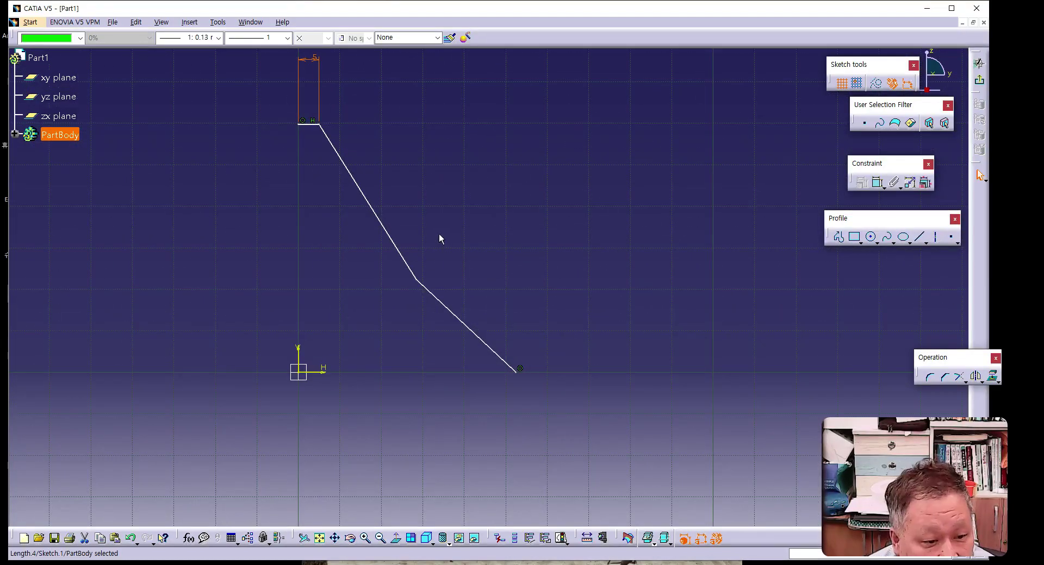
{"action": "left_click", "coordinate": [319, 124]}
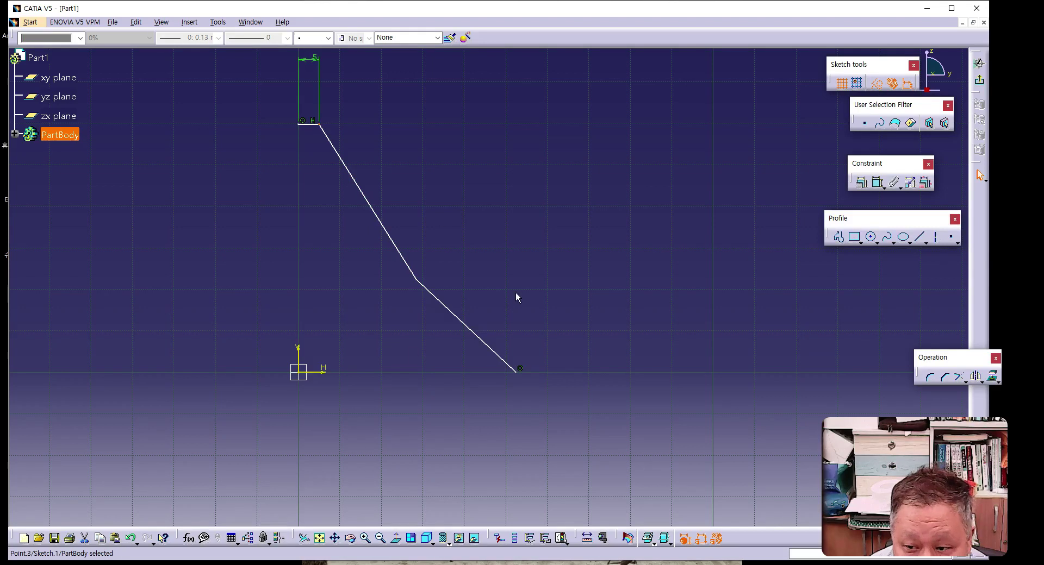
{"action": "left_click", "coordinate": [420, 281], "text": "ctrl"}
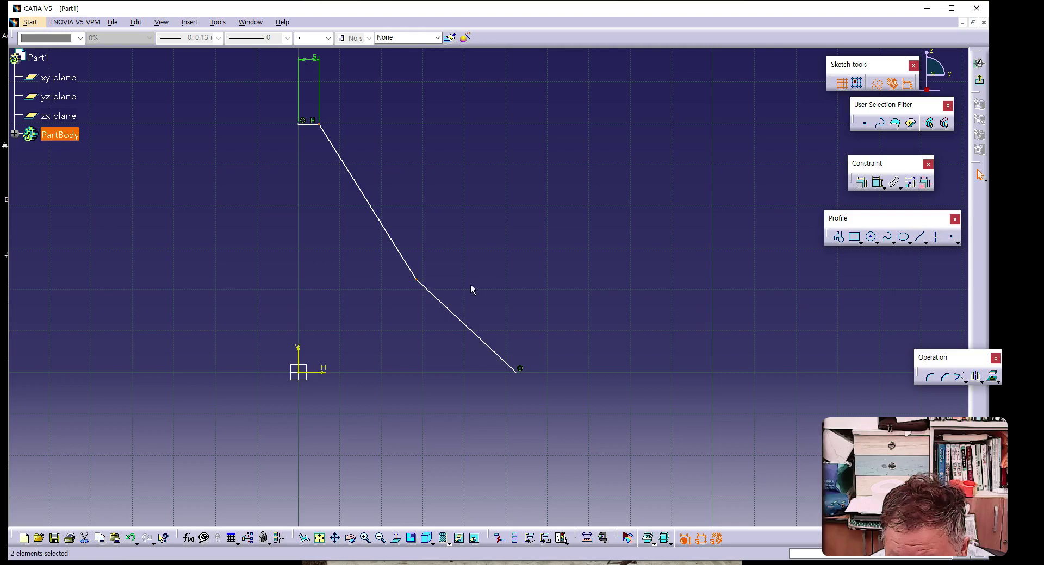
{"action": "left_click", "coordinate": [879, 184]}
{"action": "right_click", "coordinate": [436, 156]}
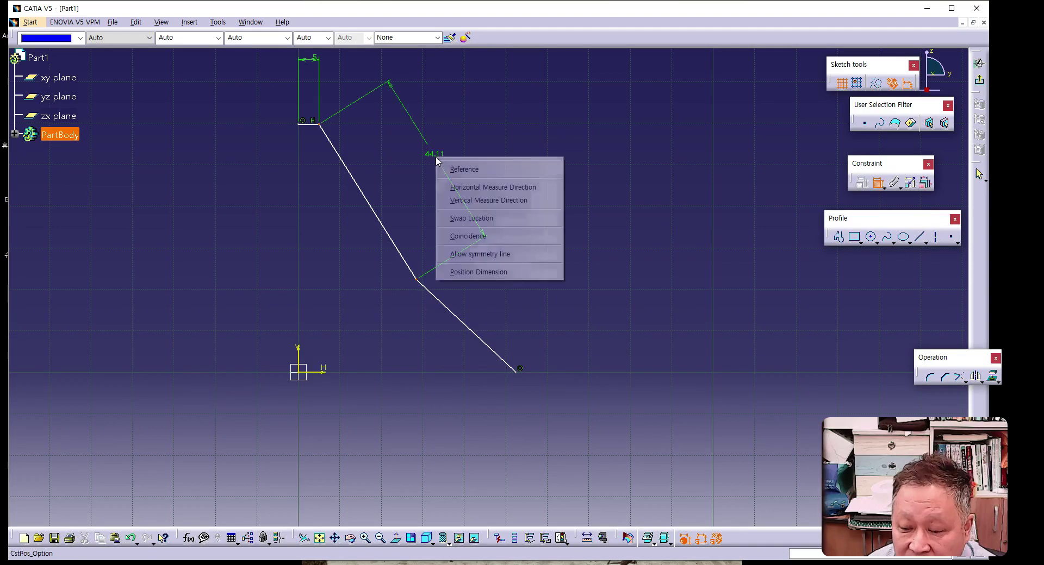
{"action": "left_click", "coordinate": [467, 187]}
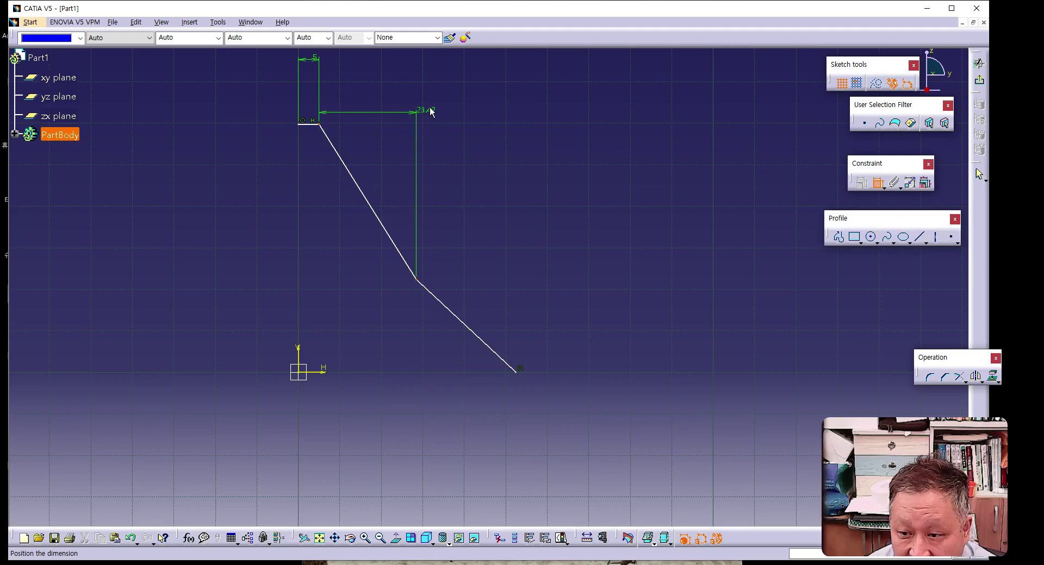
{"action": "left_click", "coordinate": [436, 91]}
{"action": "double_click", "coordinate": [438, 92]}
{"action": "type", "text": "5"}
{"action": "key", "text": "Return"}
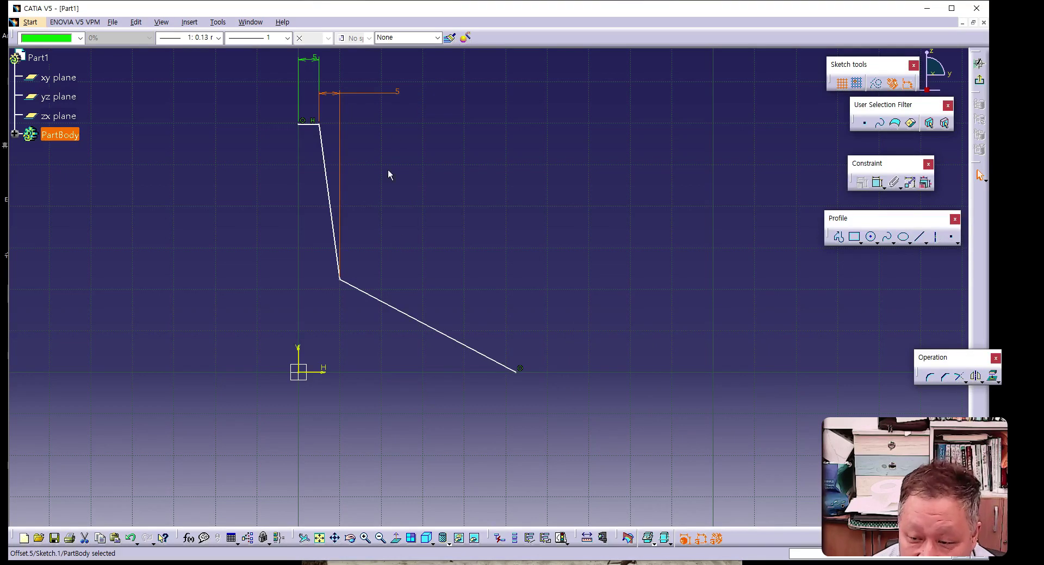
- Dimension the sloping bottom line's length and set it to 19.23 mm
{"action": "left_click", "coordinate": [387, 235]}
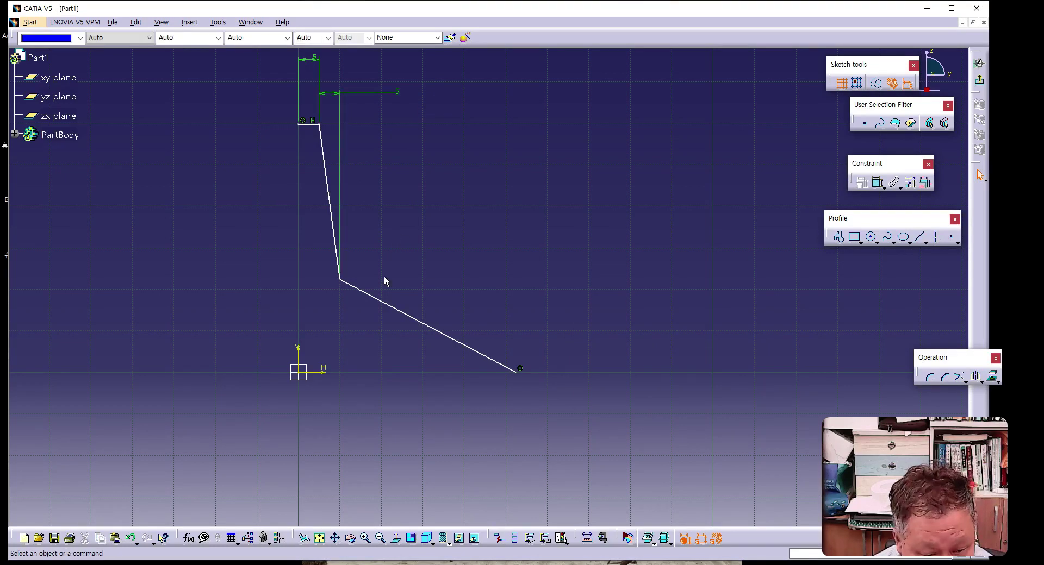
{"action": "left_click", "coordinate": [417, 320]}
{"action": "left_click", "coordinate": [876, 183]}
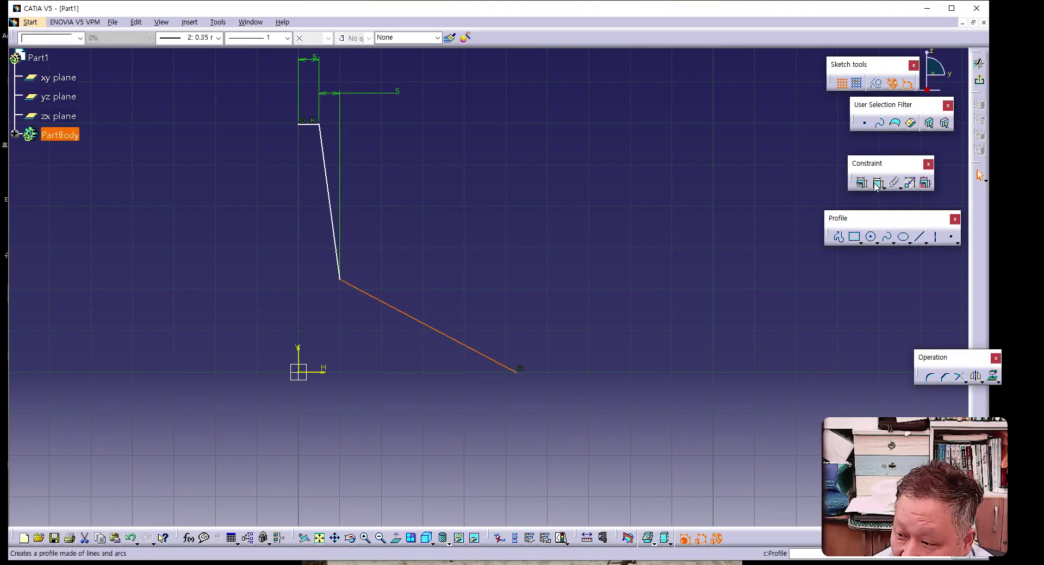
{"action": "left_click", "coordinate": [515, 263]}
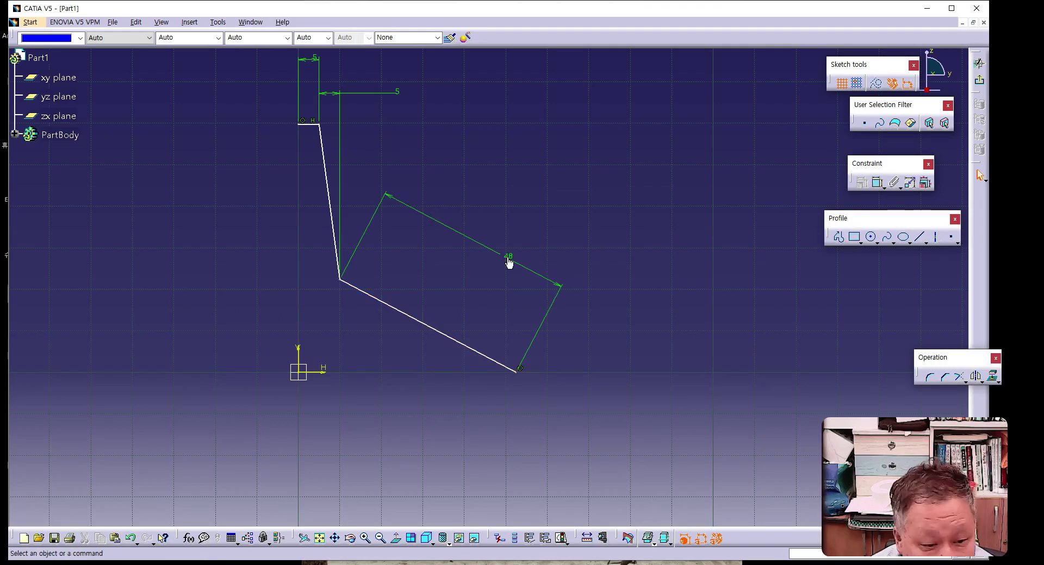
{"action": "double_click", "coordinate": [508, 258]}
{"action": "type", "text": "19.23"}
{"action": "key", "text": "Return"}
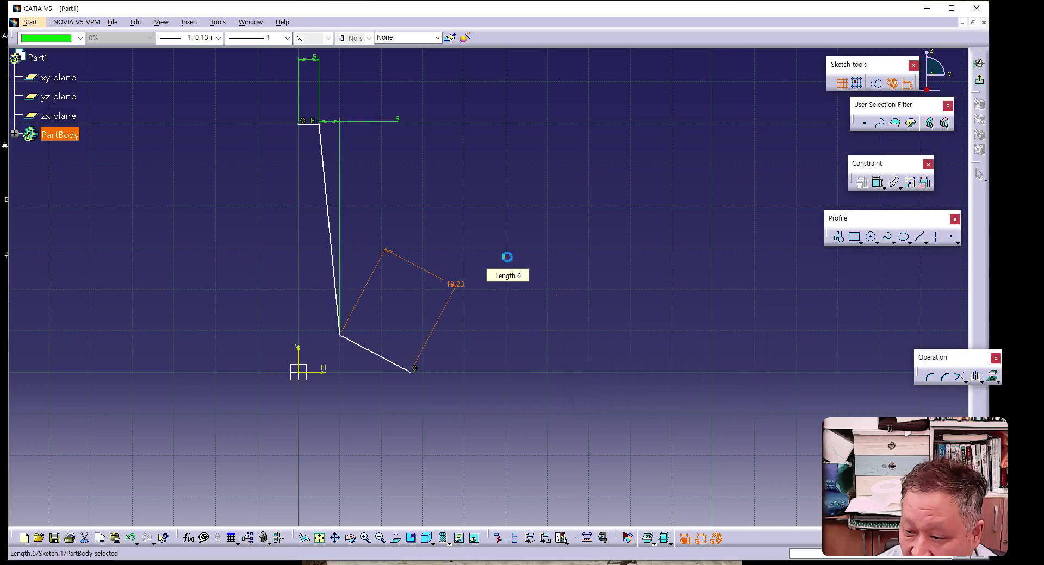
{"action": "left_click", "coordinate": [588, 290]}
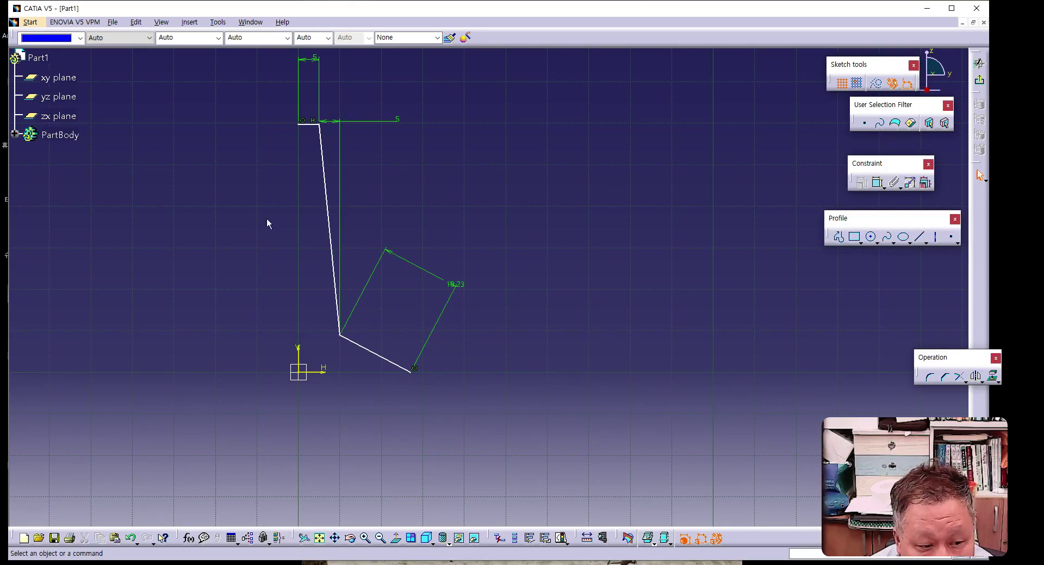
- Dimension the top line's height above the horizontal axis as 35 mm and pull the profile's lower corner back above the axis
{"action": "left_click", "coordinate": [309, 126]}
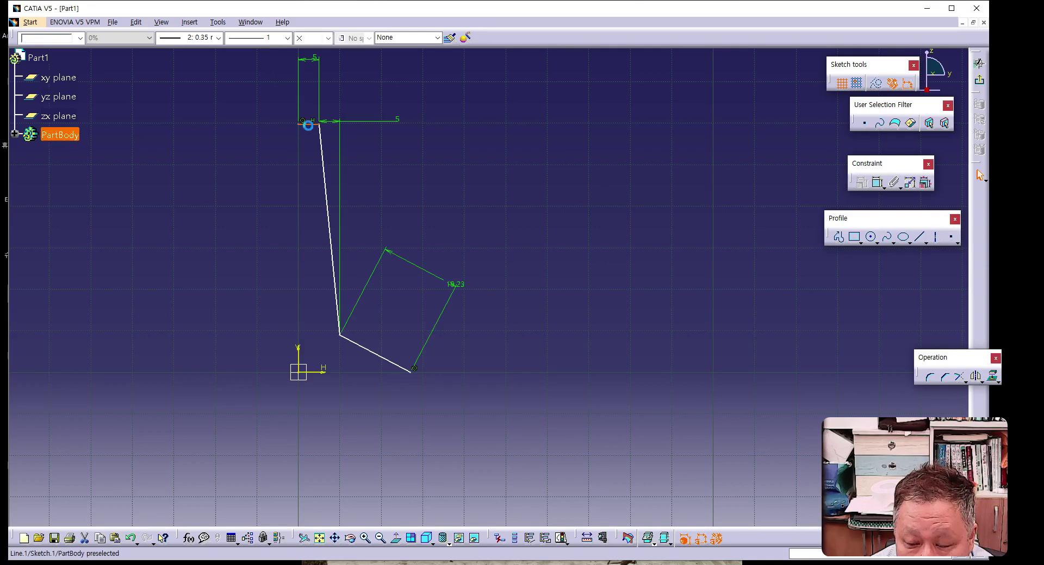
{"action": "left_click", "coordinate": [318, 373], "text": "ctrl"}
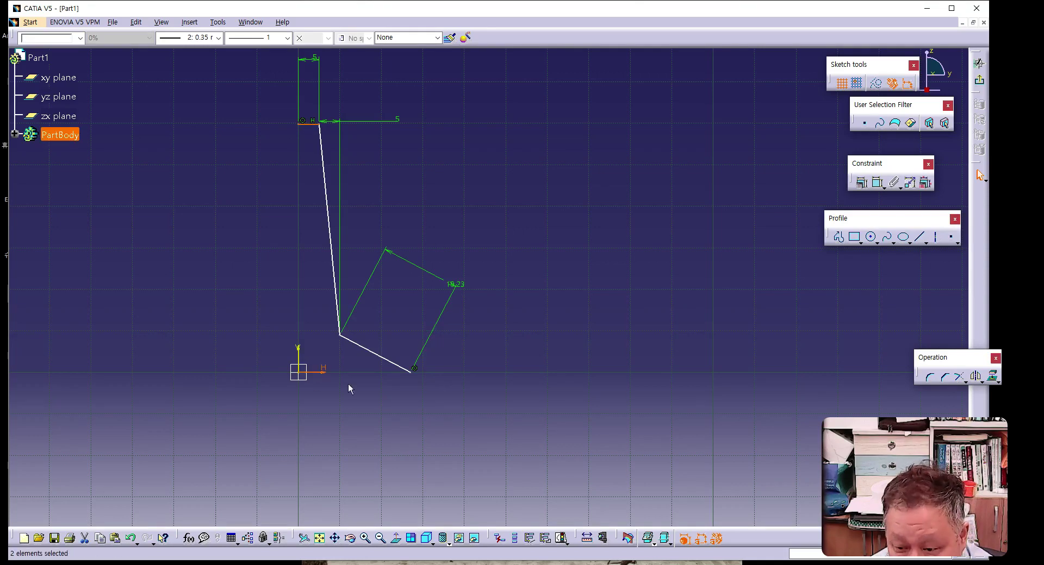
{"action": "left_click", "coordinate": [876, 184]}
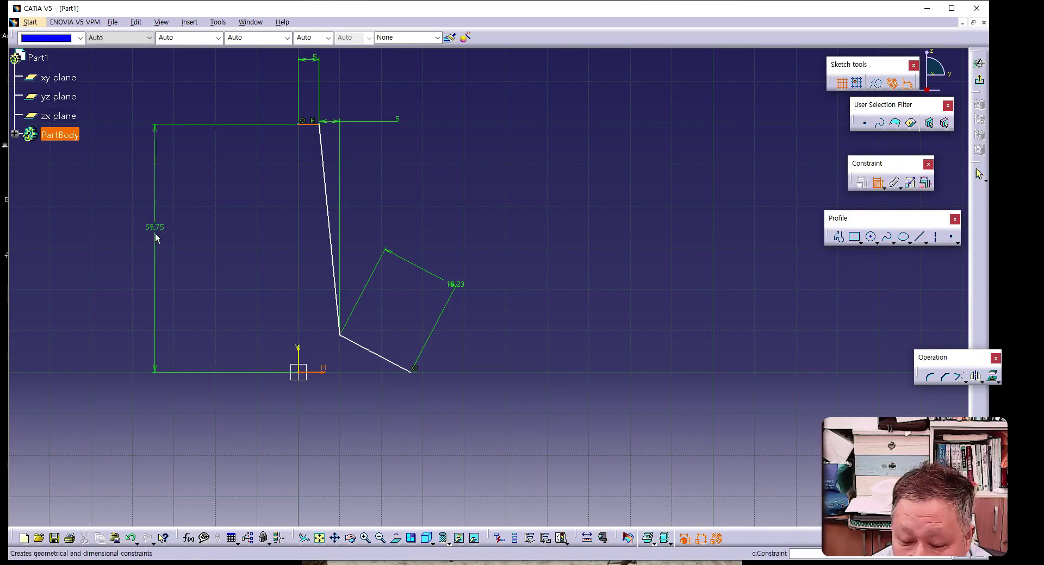
{"action": "left_click", "coordinate": [173, 250]}
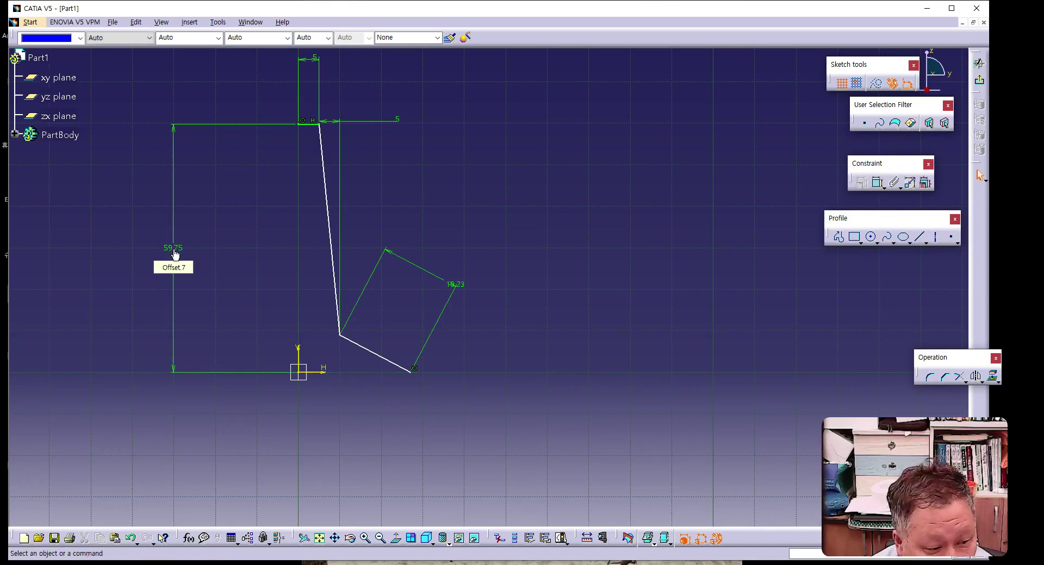
{"action": "double_click", "coordinate": [173, 254]}
{"action": "type", "text": "35"}
{"action": "key", "text": "Return"}
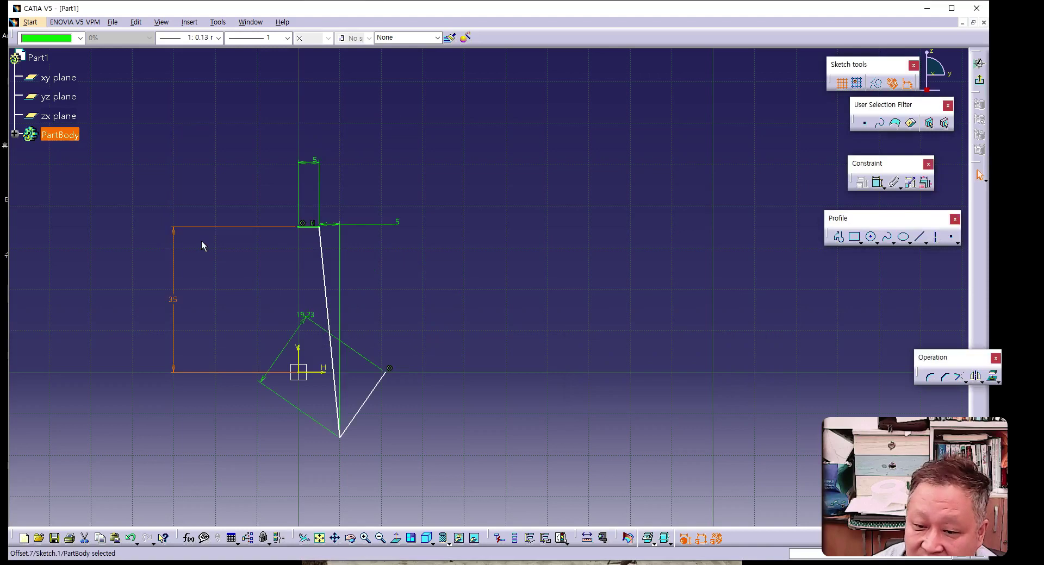
{"action": "left_click_drag", "start_coordinate": [341, 437], "coordinate": [341, 318]}
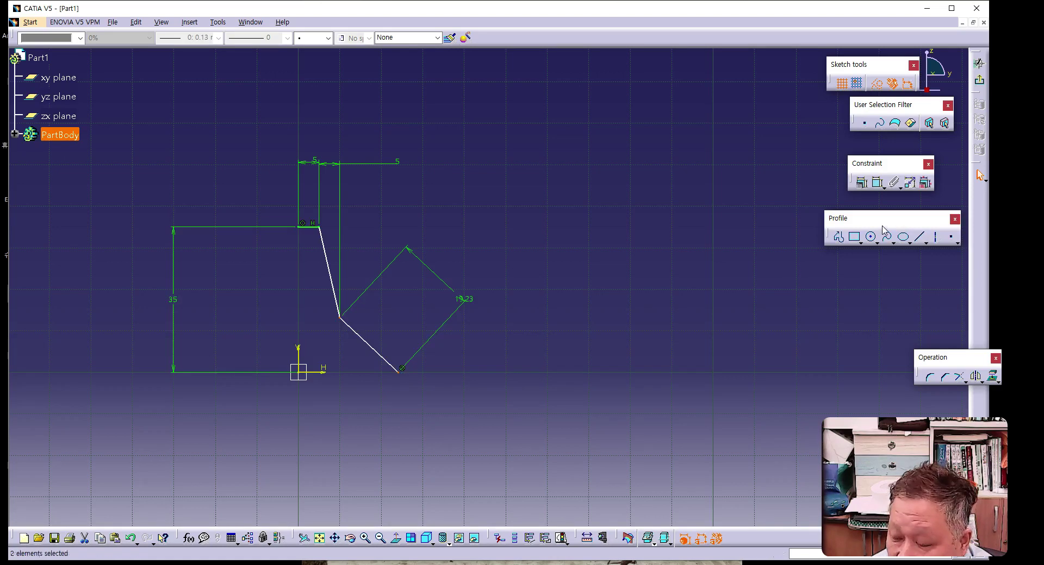
- Add a horizontal dimension of 10 mm between the endpoints of the sloping bottom line and exit the sketch
{"action": "left_click", "coordinate": [876, 184]}
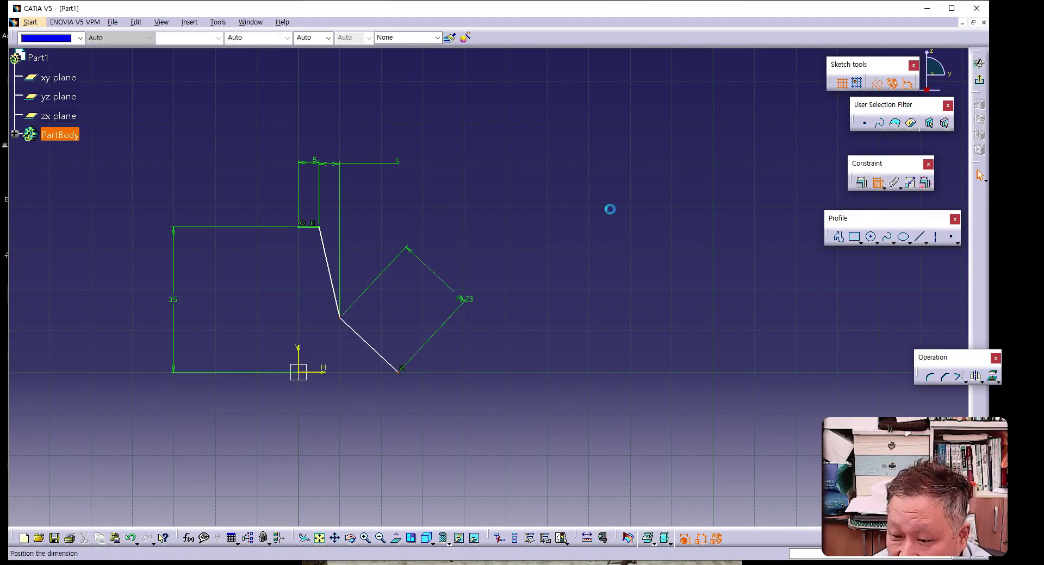
{"action": "right_click", "coordinate": [521, 231]}
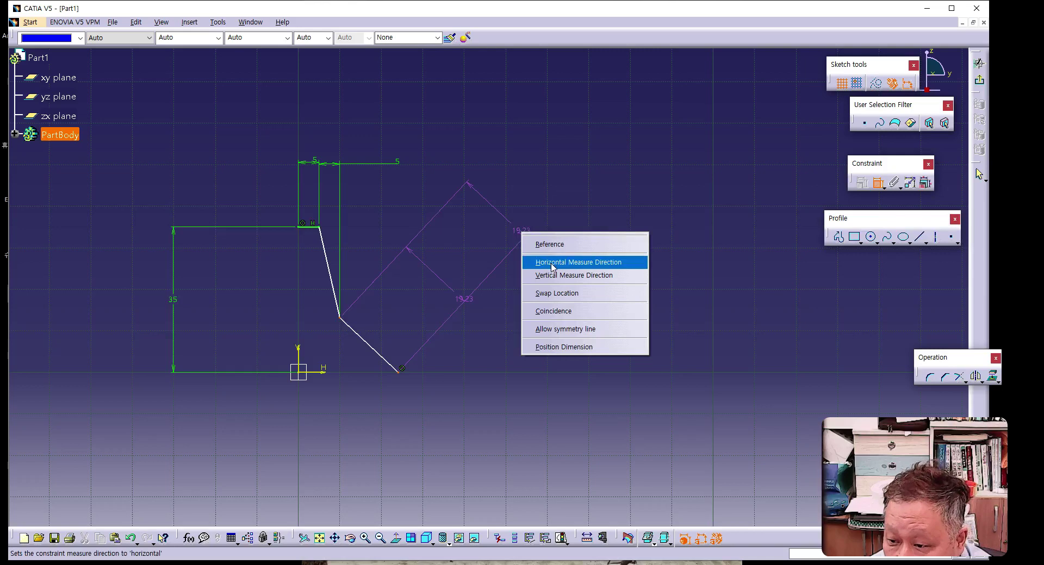
{"action": "left_click", "coordinate": [552, 263]}
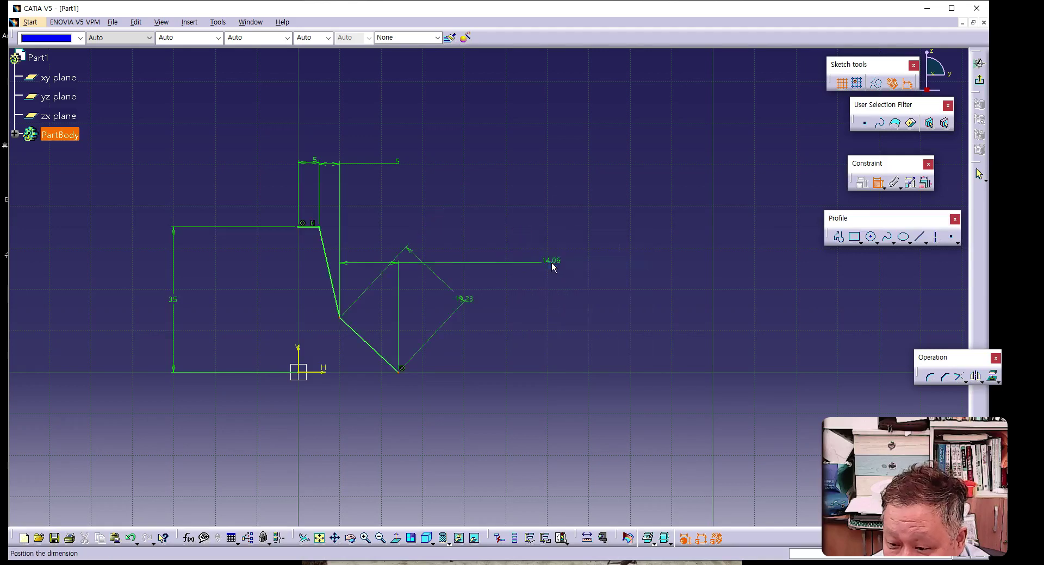
{"action": "left_click", "coordinate": [480, 221]}
{"action": "double_click", "coordinate": [480, 220]}
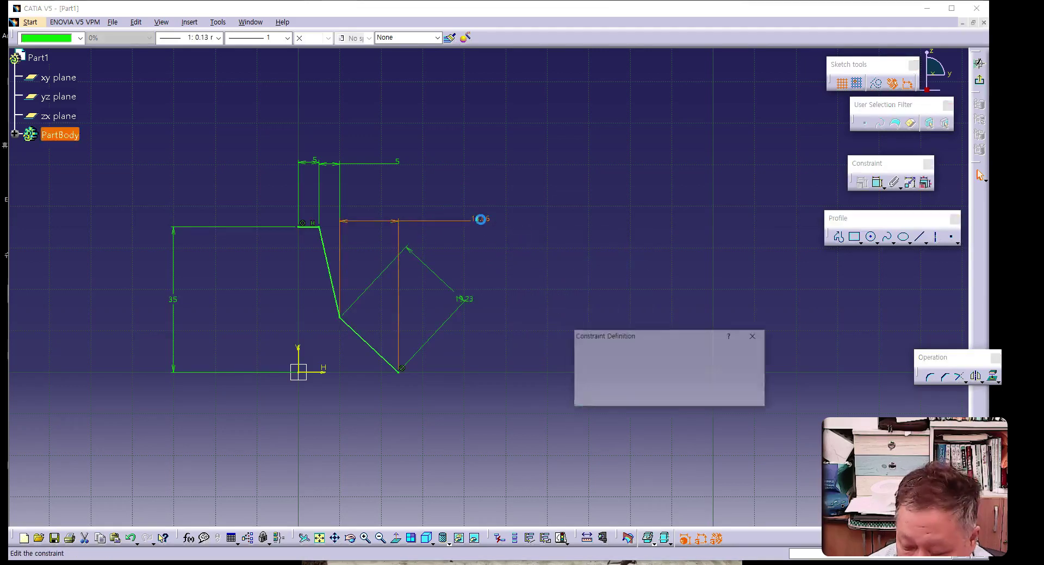
{"action": "type", "text": "10"}
{"action": "key", "text": "Return"}
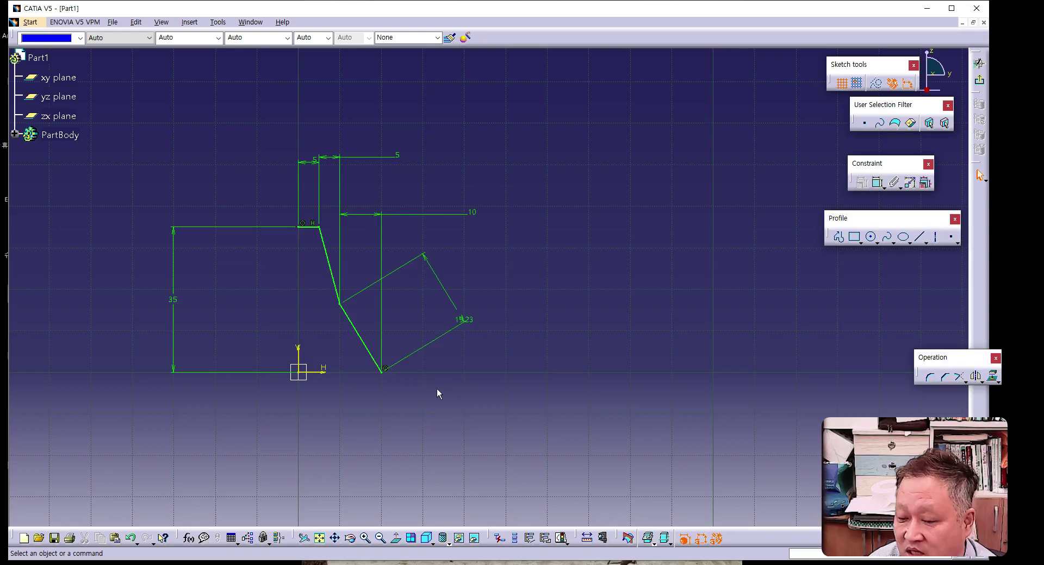
{"action": "mouse_move", "coordinate": [481, 393]}
{"action": "middle_mouse_down"}
{"action": "mouse_move", "coordinate": [516, 371]}
{"action": "mouse_move", "coordinate": [537, 371]}
{"action": "middle_mouse_up"}
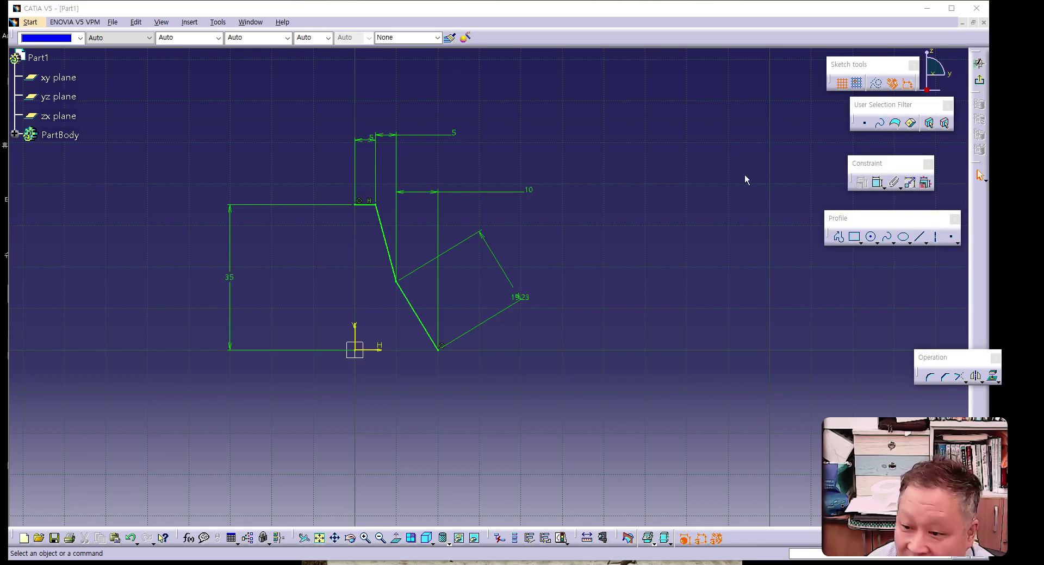
{"action": "left_click", "coordinate": [979, 80]}
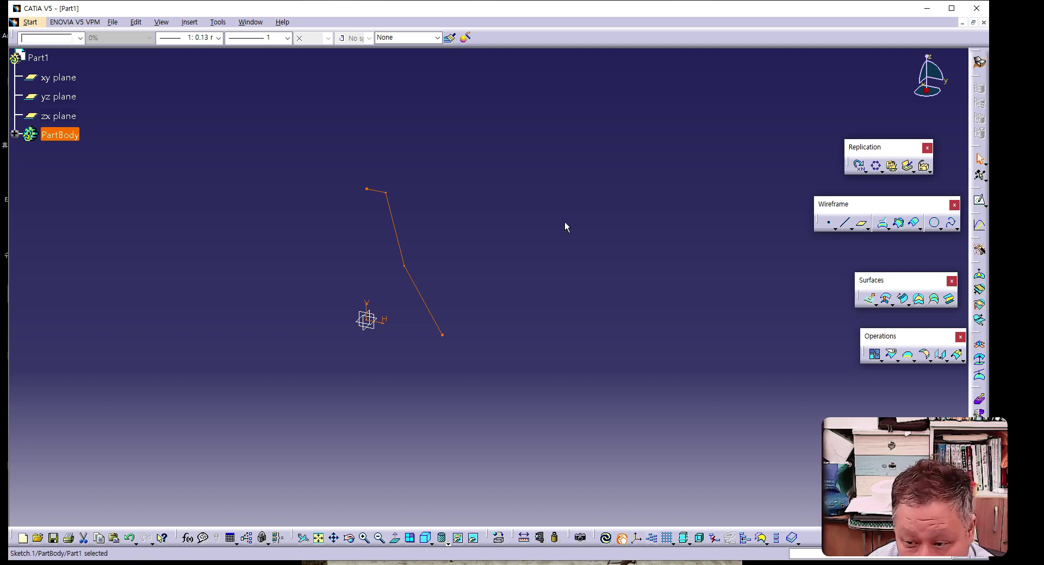
- Create a circular pattern of the profile sketch about the Z axis with 2 instances at 90deg angular spacing
{"action": "mouse_move", "coordinate": [407, 265]}
{"action": "middle_mouse_down"}
{"action": "mouse_move", "coordinate": [421, 282]}
{"action": "mouse_move", "coordinate": [475, 242]}
{"action": "mouse_move", "coordinate": [424, 226]}
{"action": "mouse_move", "coordinate": [410, 265]}
{"action": "mouse_move", "coordinate": [433, 279]}
{"action": "mouse_move", "coordinate": [522, 217]}
{"action": "middle_mouse_up"}
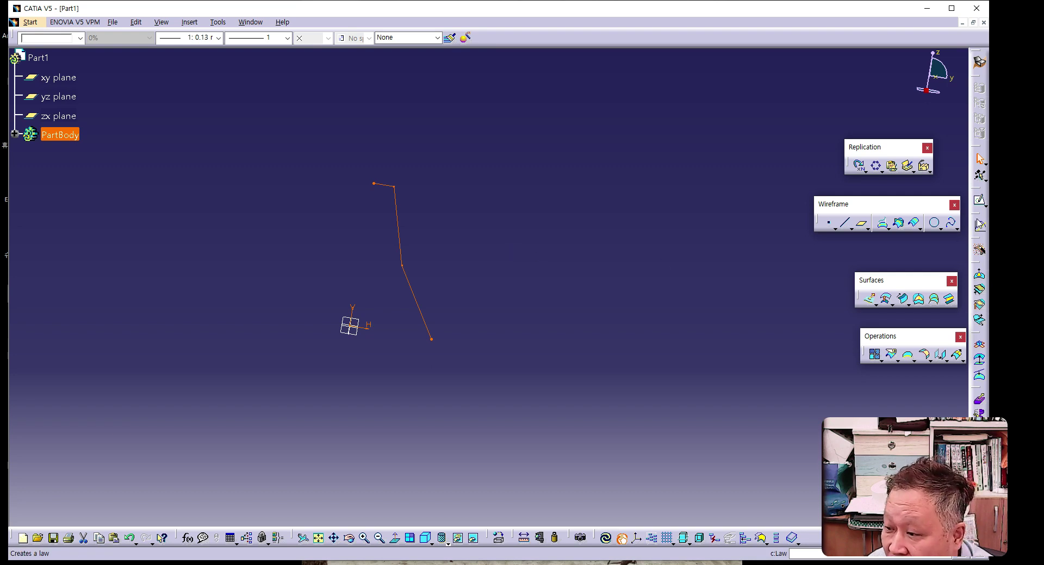
{"action": "left_click", "coordinate": [877, 167]}
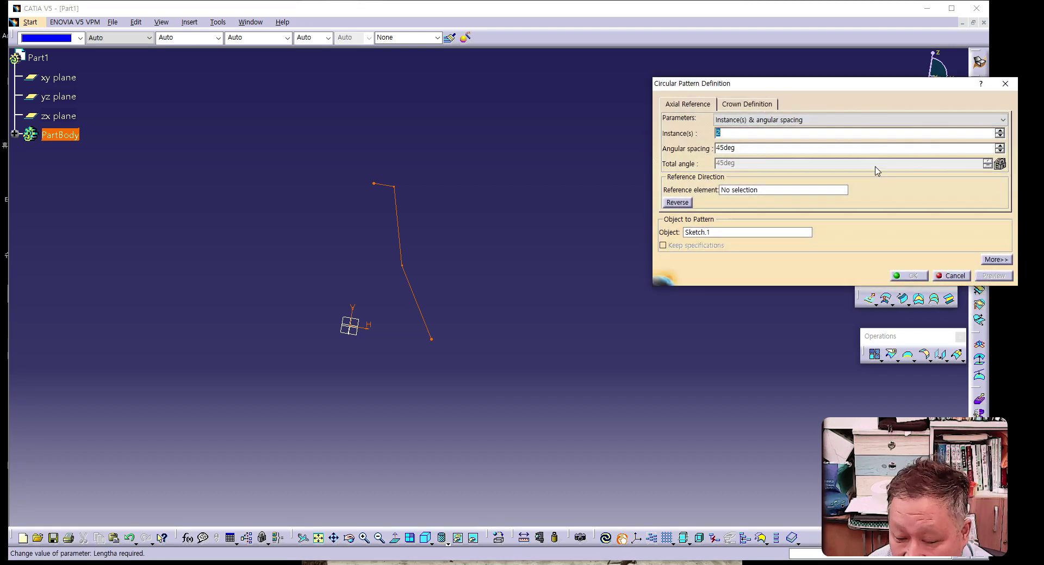
{"action": "left_click_drag", "start_coordinate": [793, 82], "coordinate": [602, 131]}
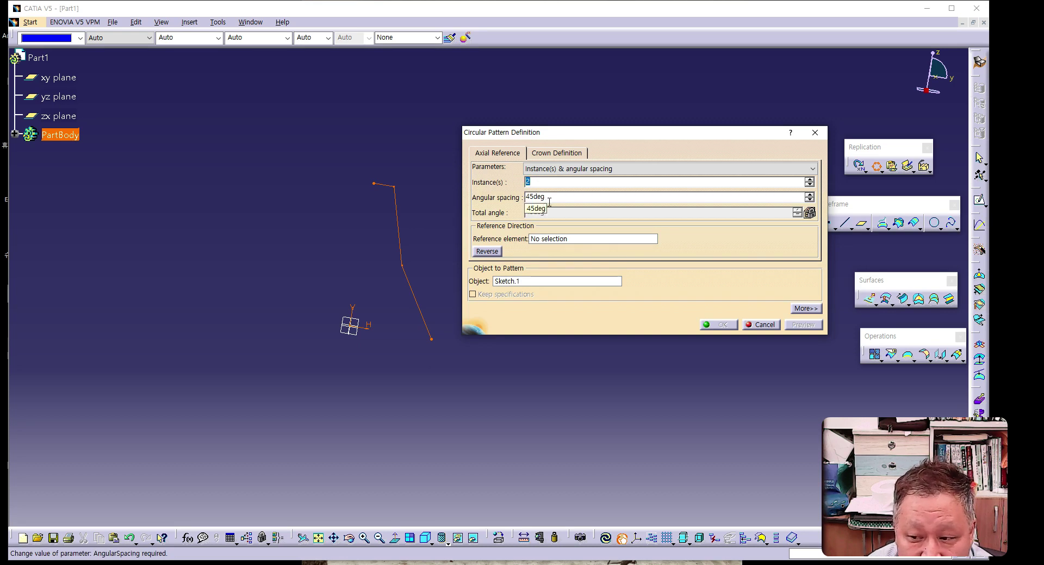
{"action": "left_click", "coordinate": [543, 198]}
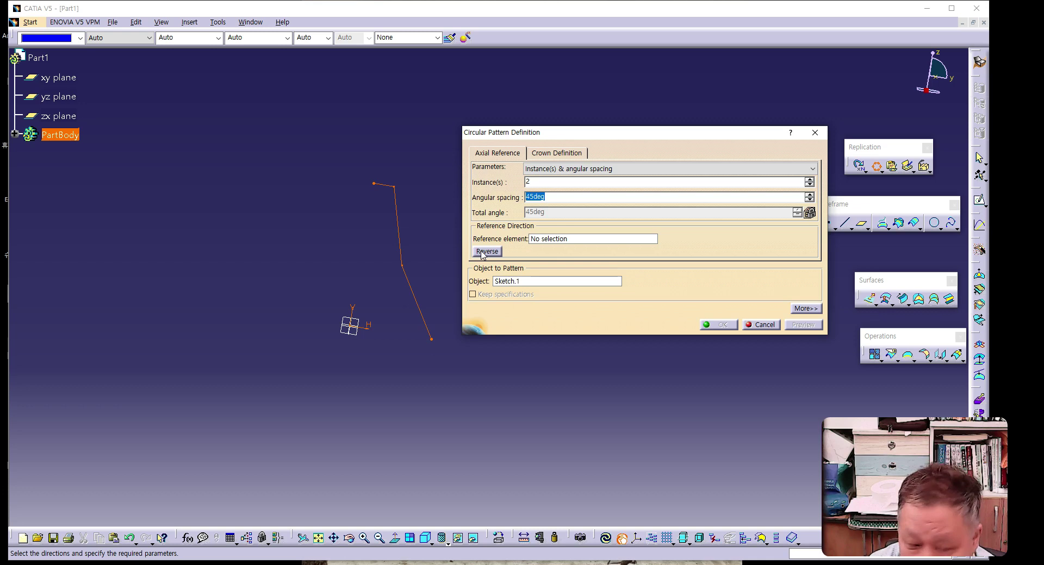
{"action": "type", "text": "90"}
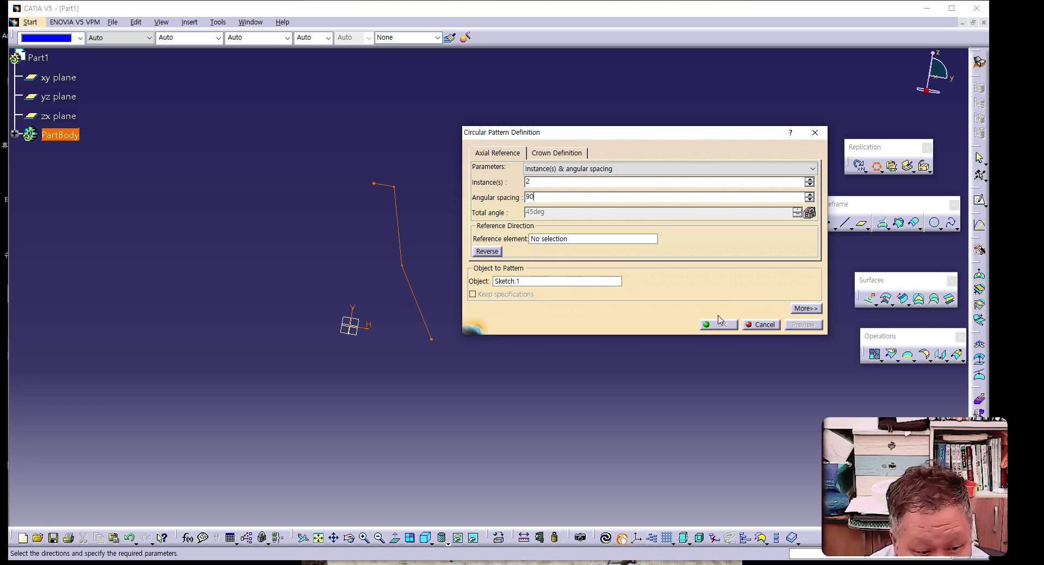
{"action": "left_click", "coordinate": [578, 243]}
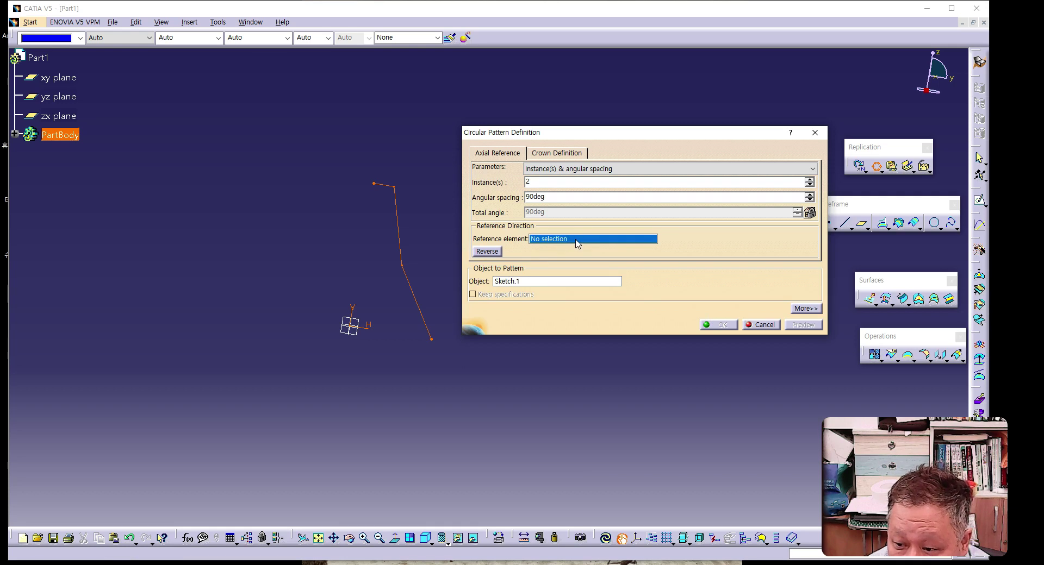
{"action": "right_click", "coordinate": [577, 244]}
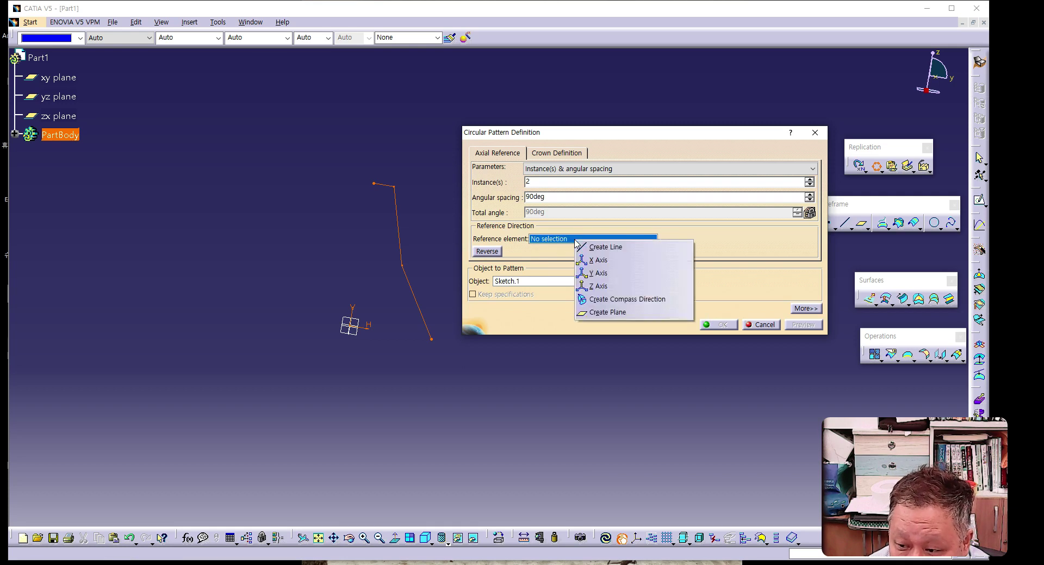
{"action": "left_click", "coordinate": [601, 287]}
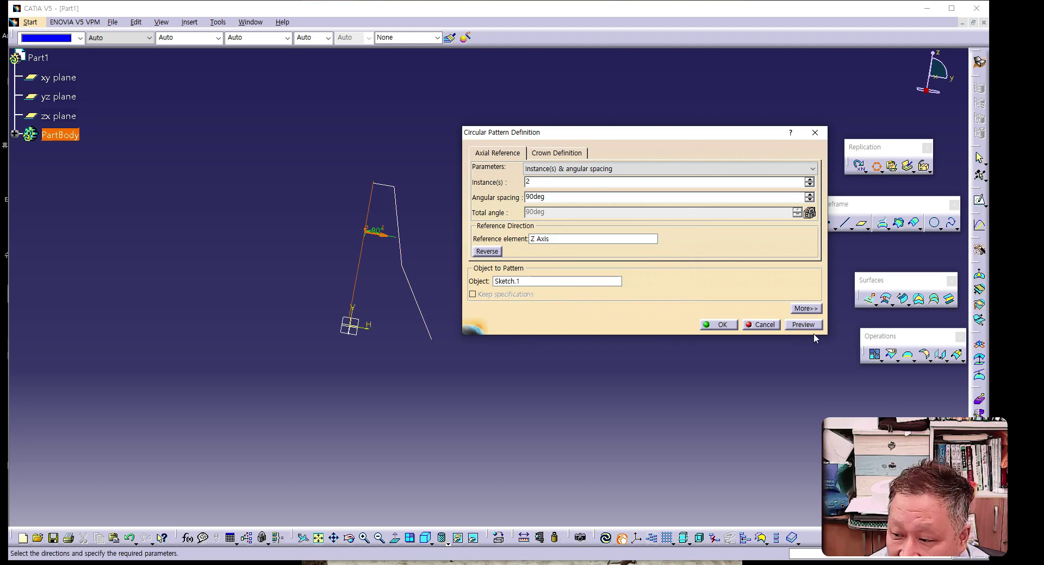
{"action": "left_click", "coordinate": [717, 326]}
- Create a Point-Point line joining the outer top vertex of the profile sketch to the matching vertex of its circular pattern copy
{"action": "mouse_move", "coordinate": [502, 299]}
{"action": "middle_mouse_down"}
{"action": "mouse_move", "coordinate": [471, 282]}
{"action": "mouse_move", "coordinate": [284, 256]}
{"action": "mouse_move", "coordinate": [279, 299]}
{"action": "middle_mouse_up"}
{"action": "middle_click_drag", "start_coordinate": [551, 372], "coordinate": [359, 282]}
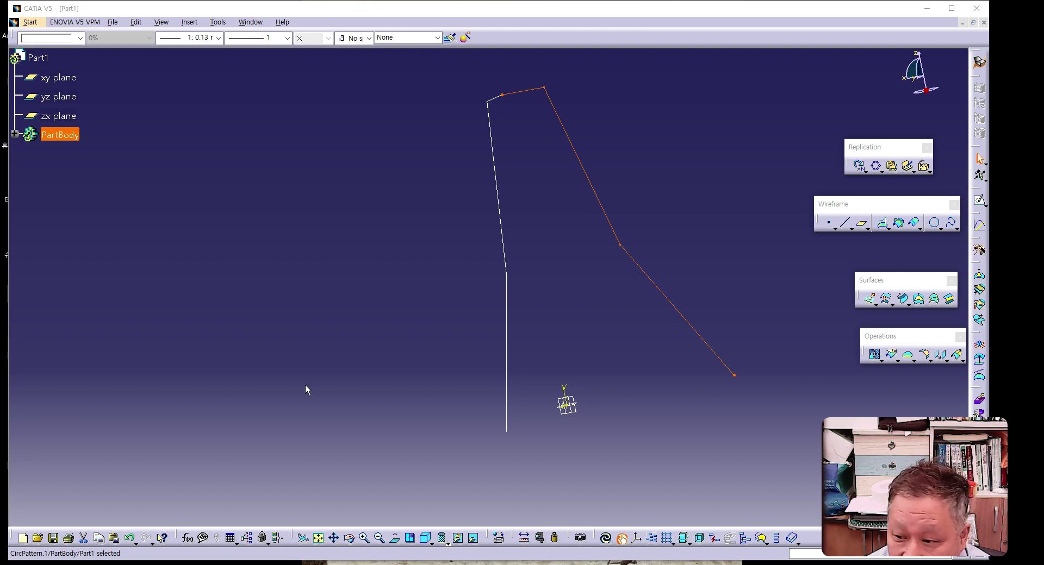
{"action": "middle_click_drag", "start_coordinate": [602, 314], "coordinate": [487, 320]}
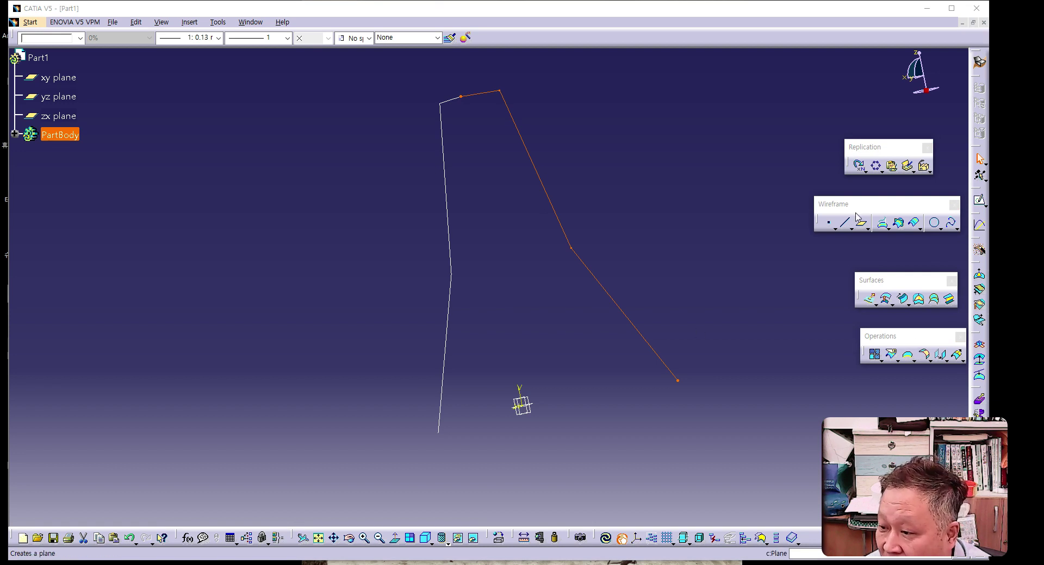
{"action": "left_click", "coordinate": [845, 226]}
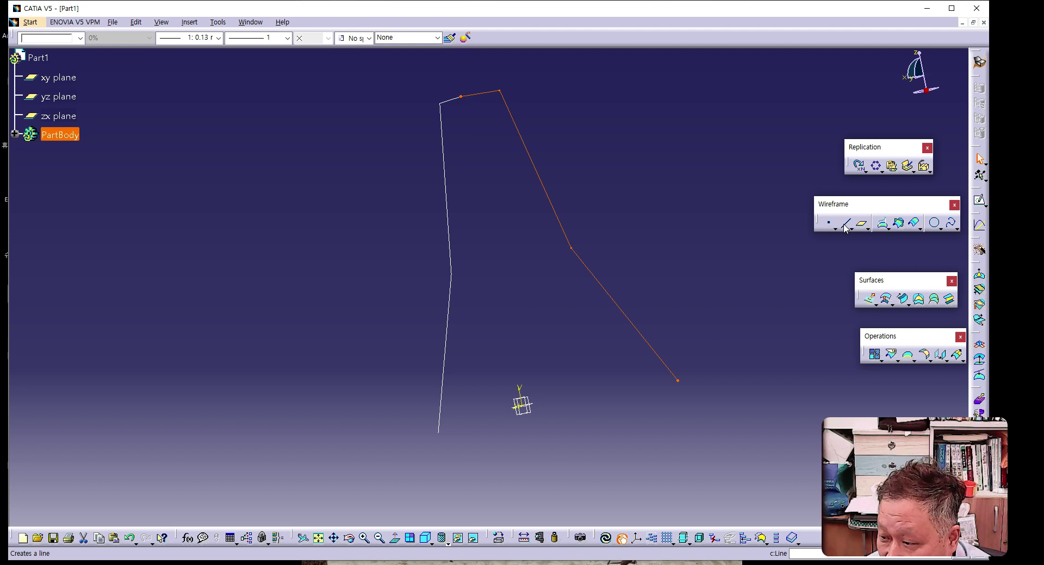
{"action": "left_click", "coordinate": [845, 225]}
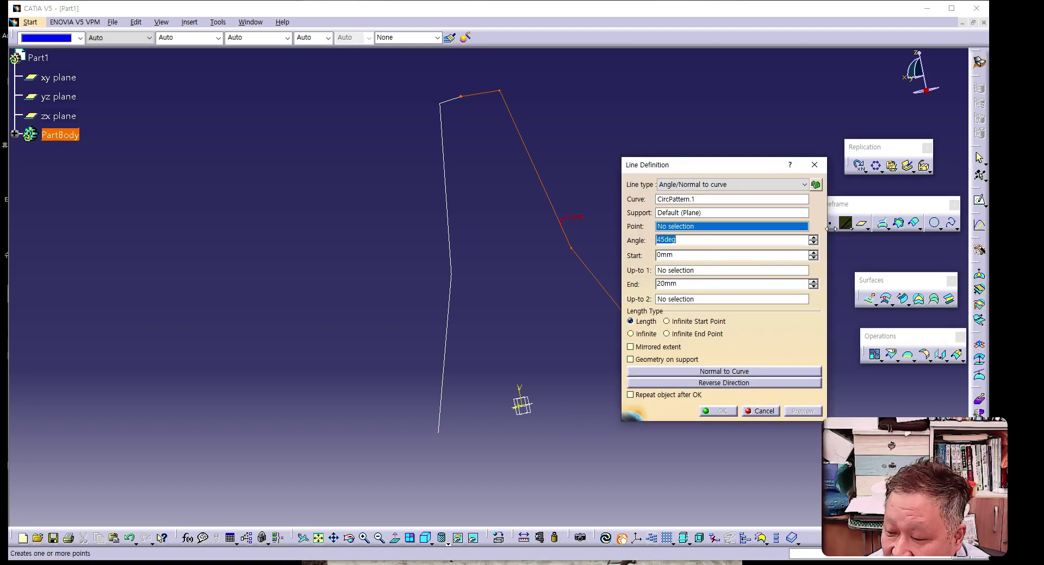
{"action": "left_click", "coordinate": [744, 188]}
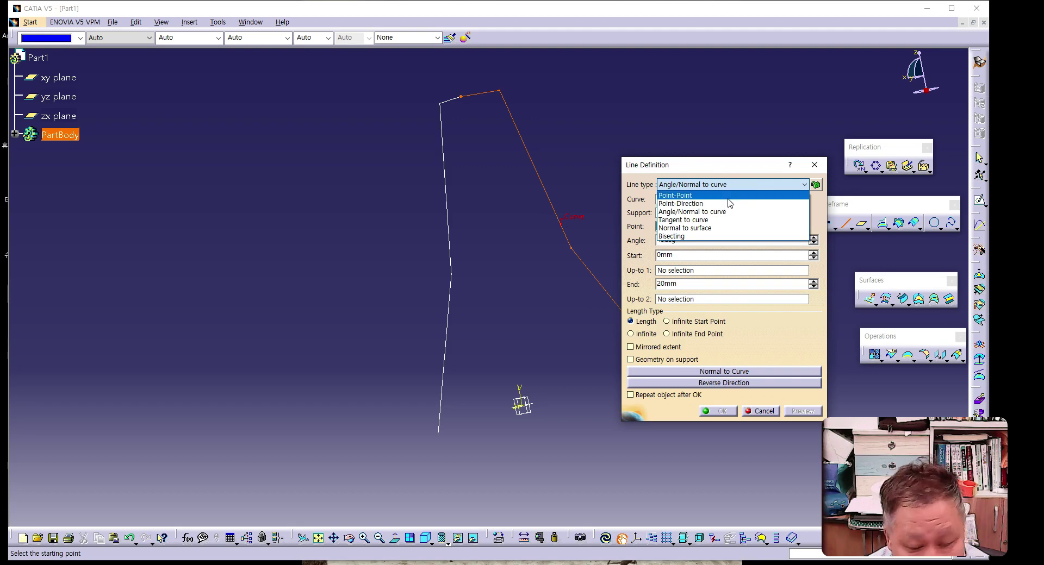
{"action": "left_click", "coordinate": [723, 195]}
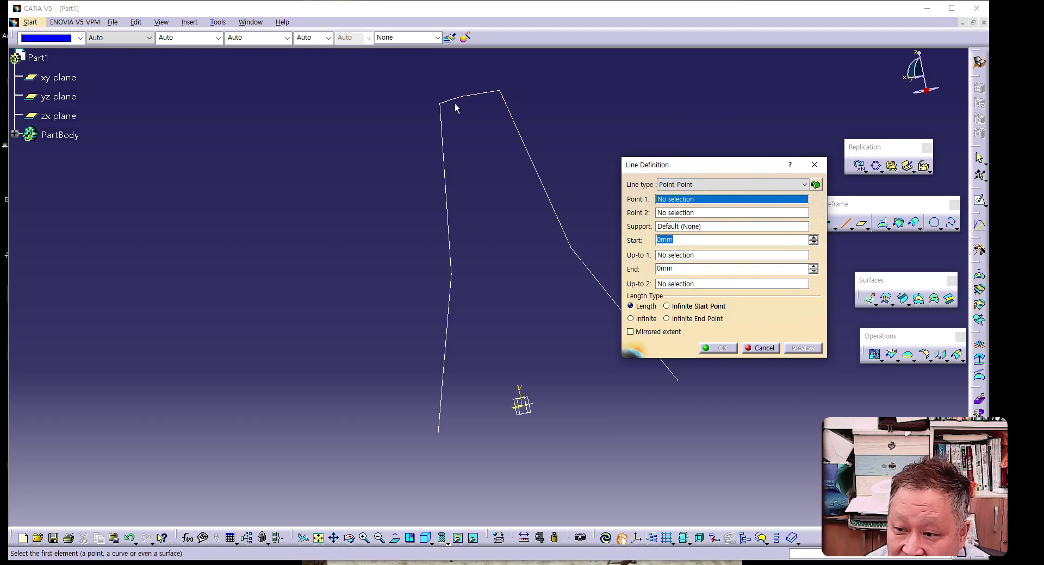
{"action": "middle_click_drag", "start_coordinate": [453, 161], "coordinate": [473, 313]}
{"action": "middle_click_drag", "start_coordinate": [470, 295], "coordinate": [440, 238]}
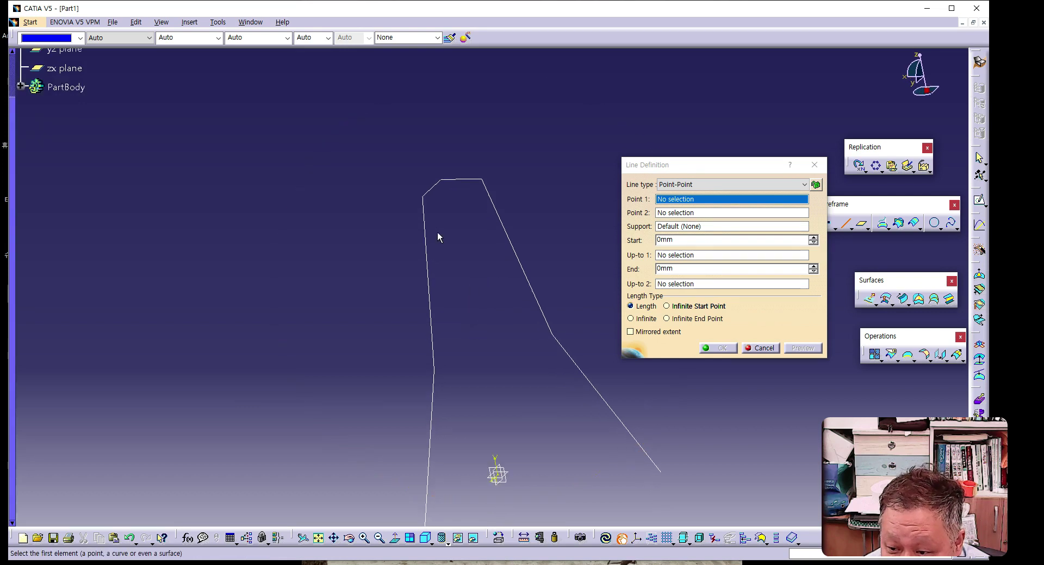
{"action": "left_click", "coordinate": [422, 196]}
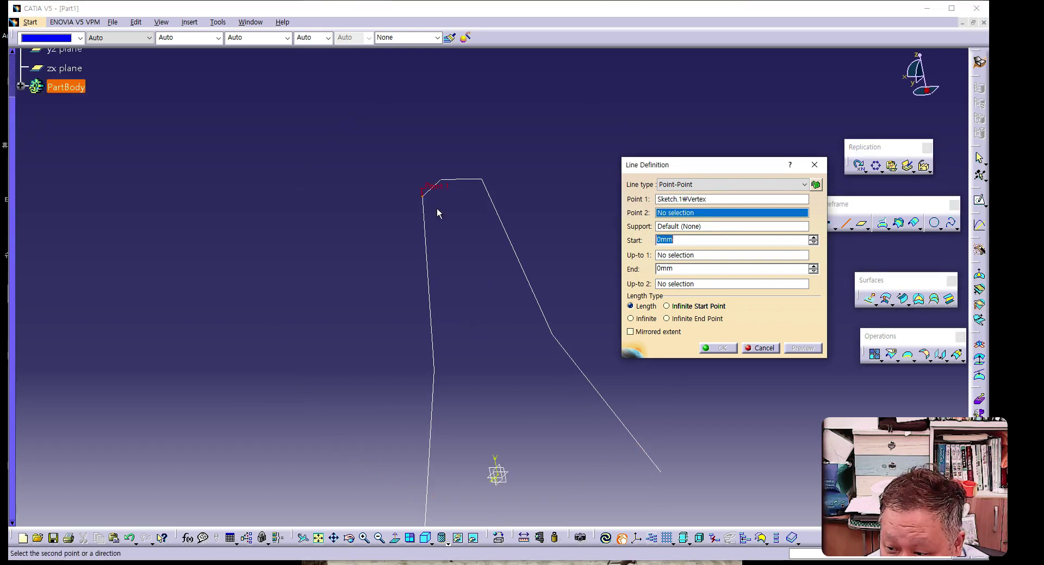
{"action": "left_click", "coordinate": [483, 179]}
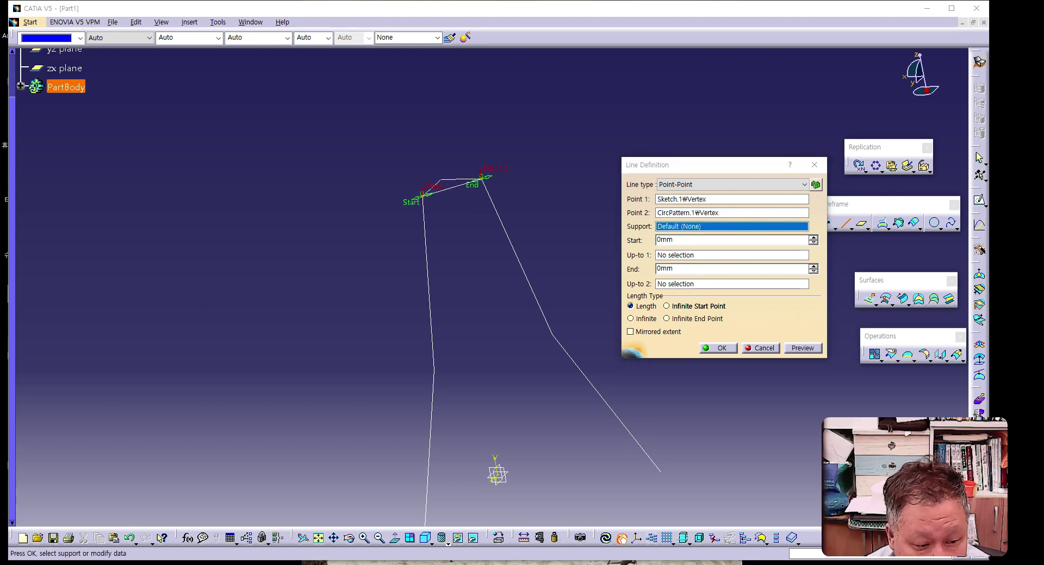
{"action": "left_click", "coordinate": [443, 344]}
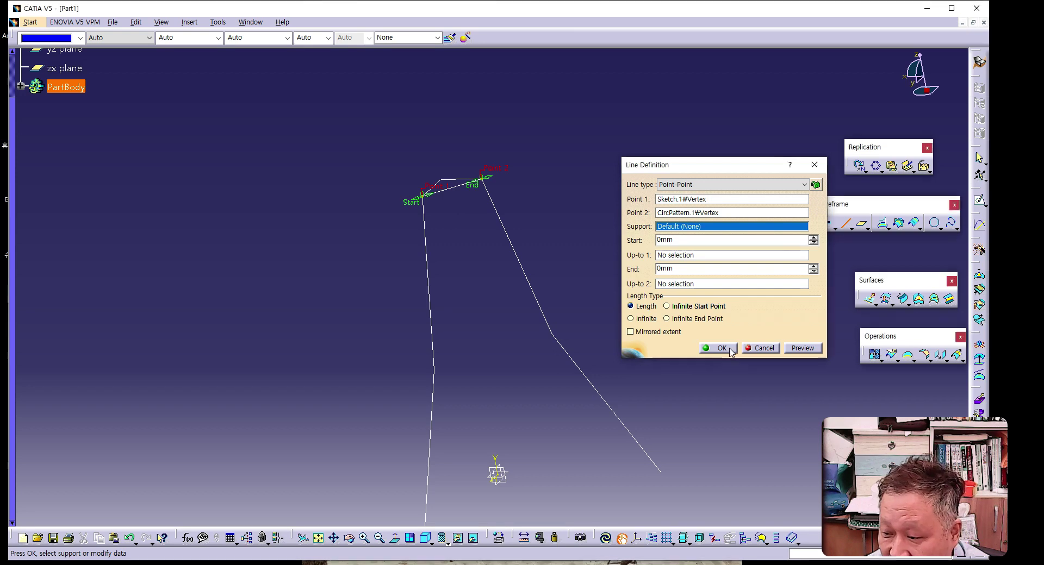
{"action": "left_click", "coordinate": [719, 348]}
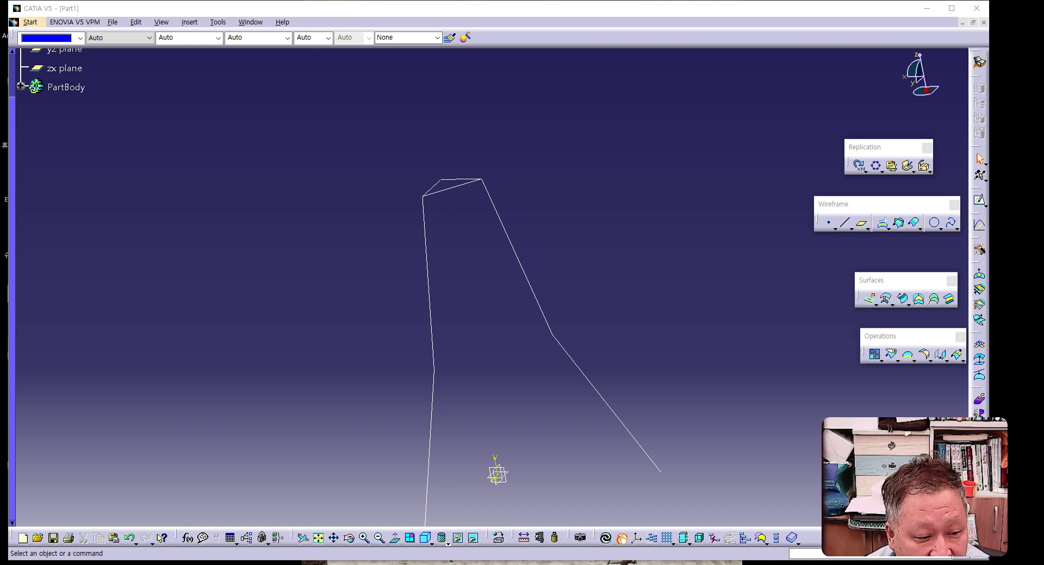
- Create a Point-Point line between the middle bend vertices of the profile sketch and its circular pattern copy
{"action": "middle_click_drag", "start_coordinate": [489, 357], "coordinate": [456, 287]}
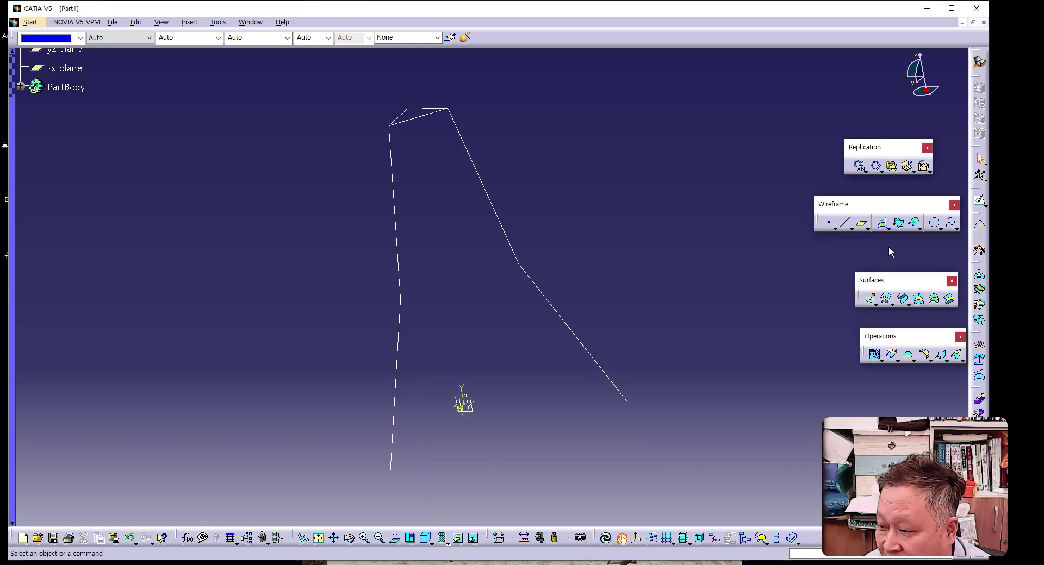
{"action": "left_click", "coordinate": [844, 223]}
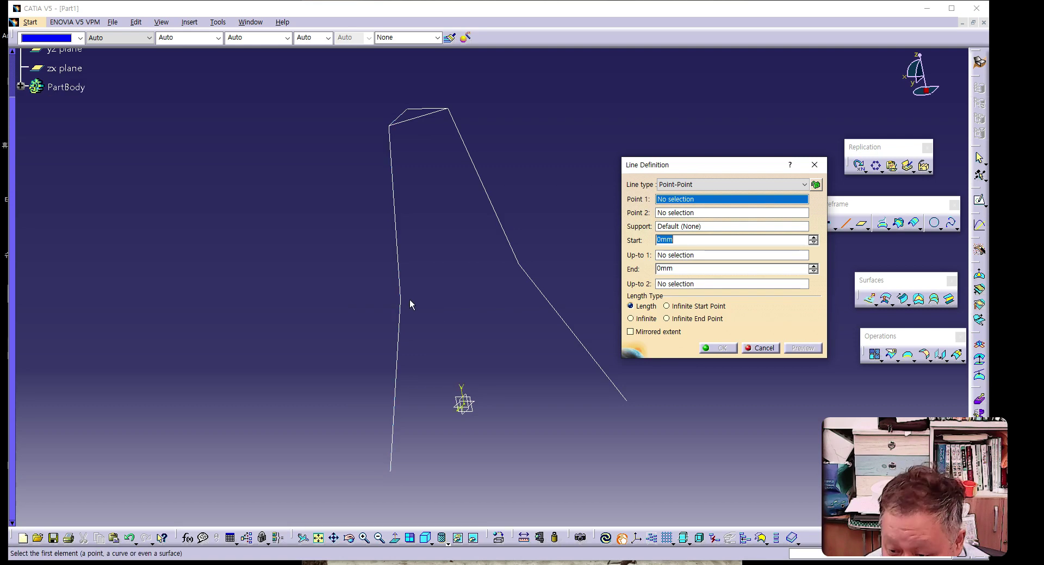
{"action": "mouse_move", "coordinate": [430, 310]}
{"action": "middle_mouse_down", "text": "ctrl"}
{"action": "mouse_move", "coordinate": [397, 292]}
{"action": "mouse_move", "coordinate": [375, 303]}
{"action": "middle_mouse_up", "text": "ctrl"}
{"action": "left_click", "coordinate": [365, 302]}
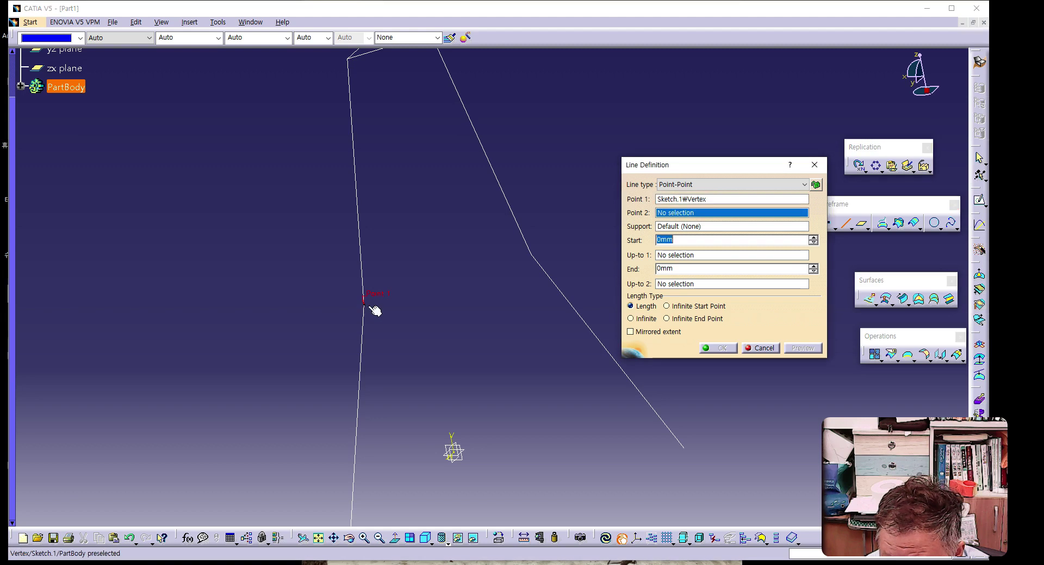
{"action": "left_click", "coordinate": [534, 256]}
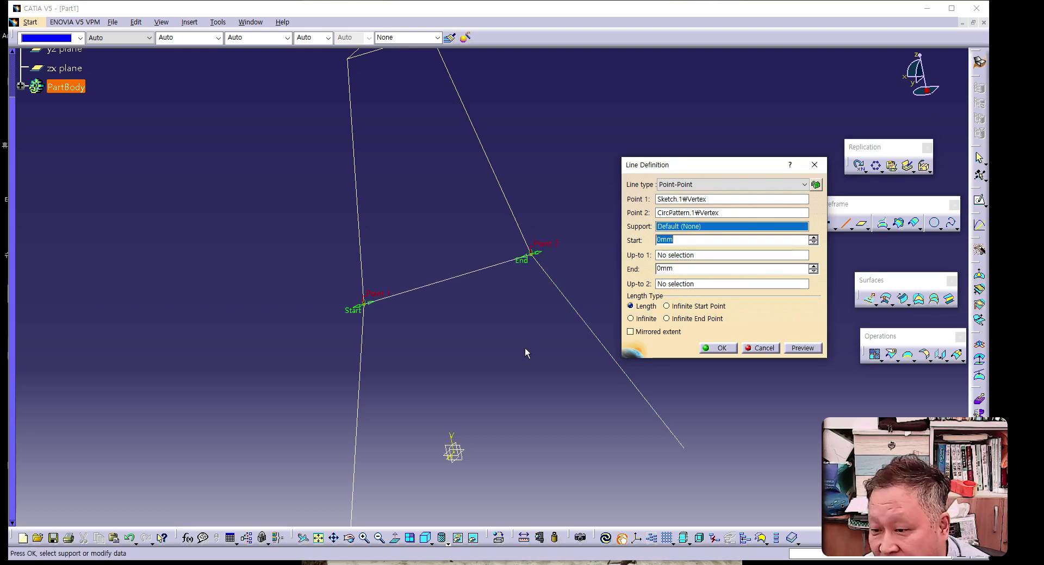
{"action": "left_click", "coordinate": [718, 347]}
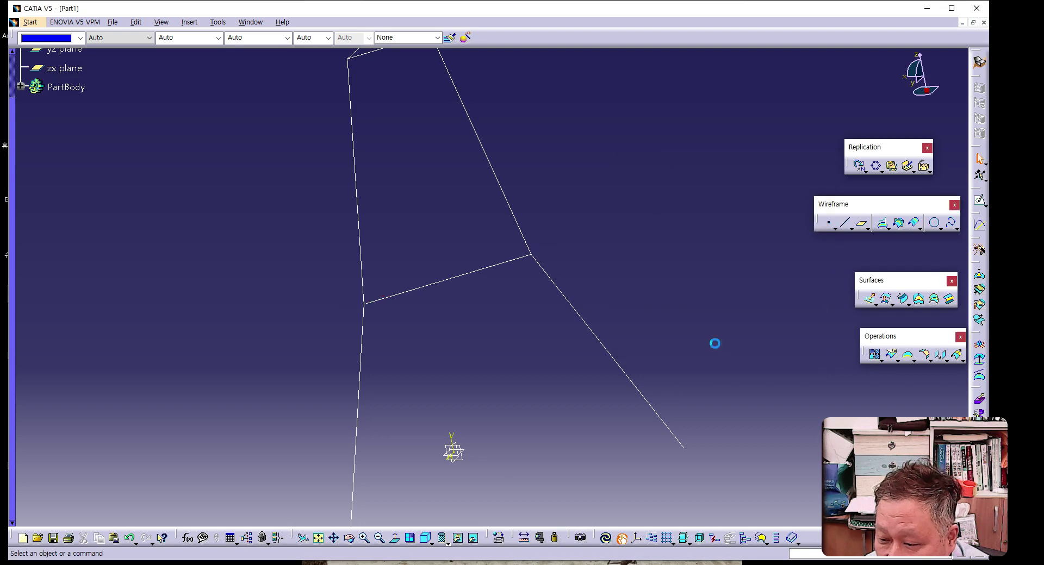
- Create a Point-Point line between the lower endpoints of the profile sketch and its circular pattern copy
{"action": "middle_click_drag", "start_coordinate": [469, 353], "coordinate": [456, 294]}
{"action": "middle_click_drag", "start_coordinate": [455, 332], "coordinate": [482, 366]}
{"action": "left_click", "coordinate": [844, 223]}
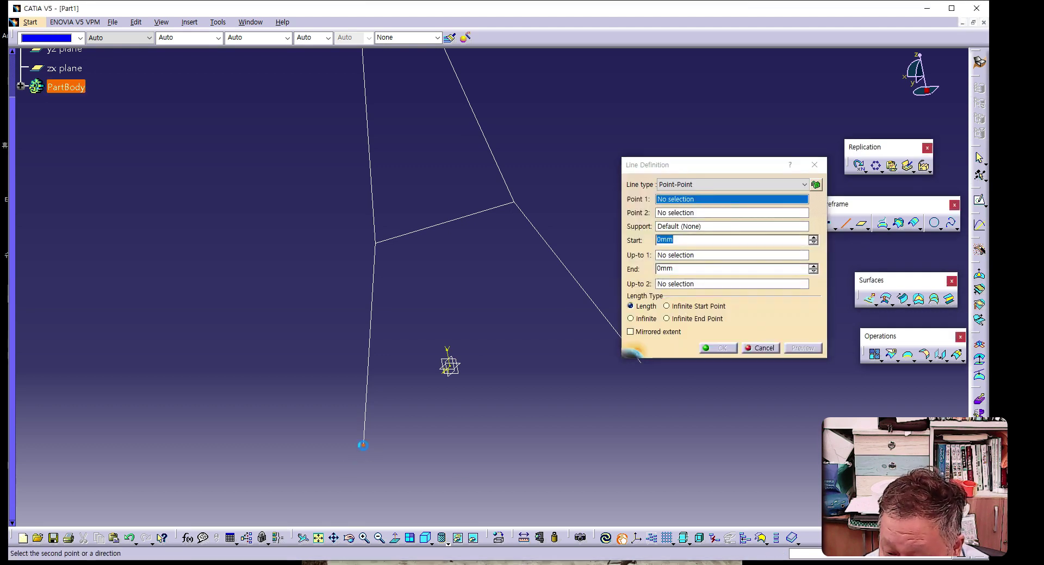
{"action": "left_click", "coordinate": [363, 445]}
{"action": "left_click_drag", "start_coordinate": [691, 164], "coordinate": [691, 139]}
{"action": "left_click", "coordinate": [641, 360]}
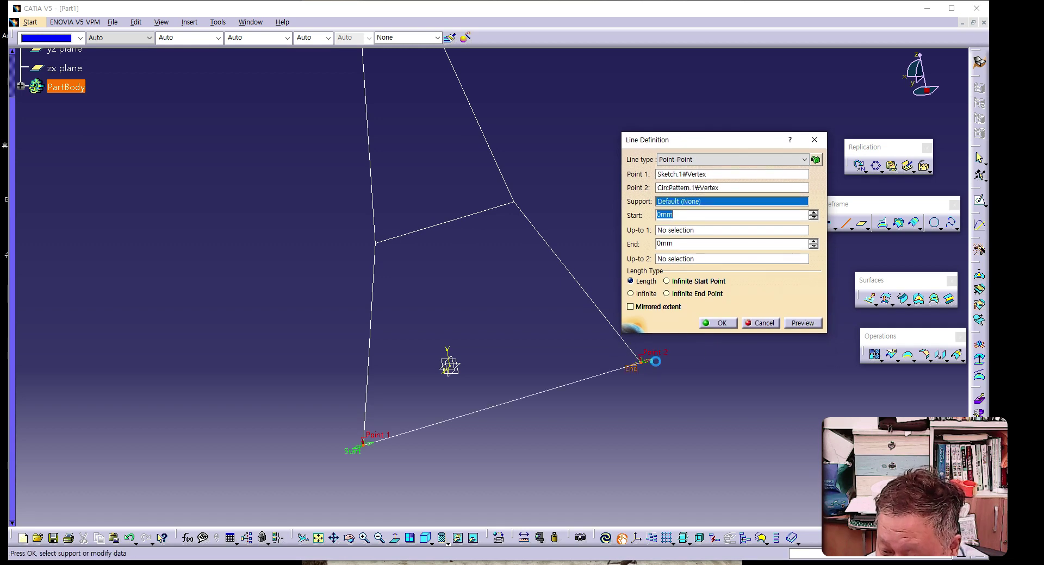
{"action": "left_click", "coordinate": [716, 324]}
{"action": "middle_click_drag", "start_coordinate": [623, 449], "coordinate": [625, 454]}
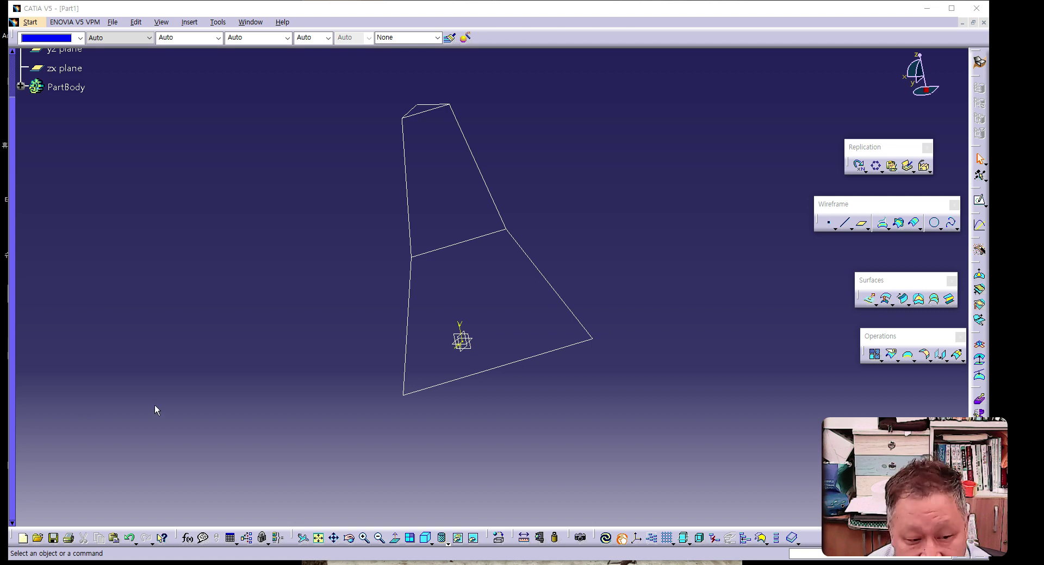
{"action": "middle_click_drag", "start_coordinate": [494, 312], "coordinate": [394, 315]}
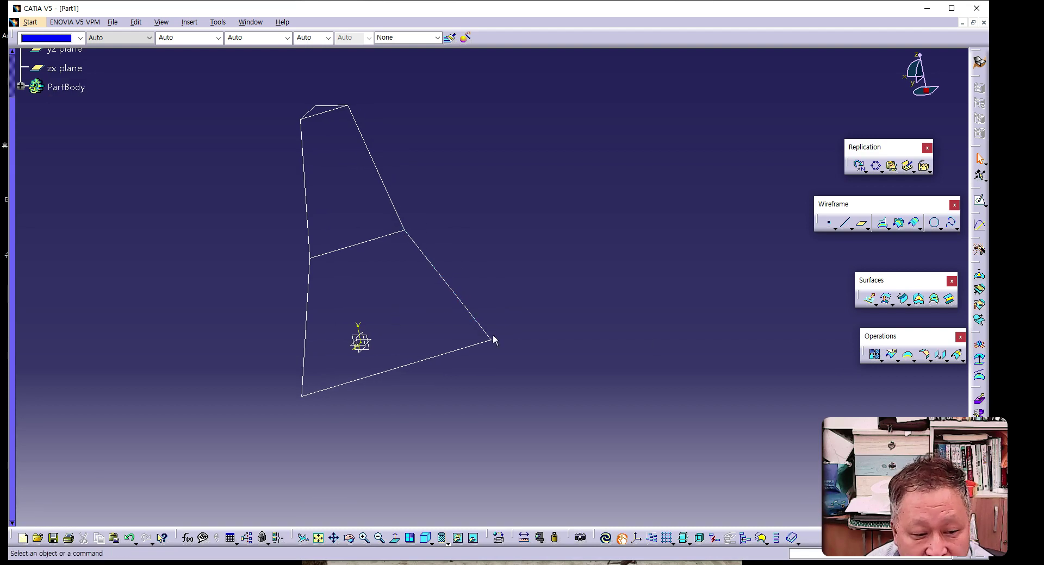
{"action": "left_click", "coordinate": [934, 302]}
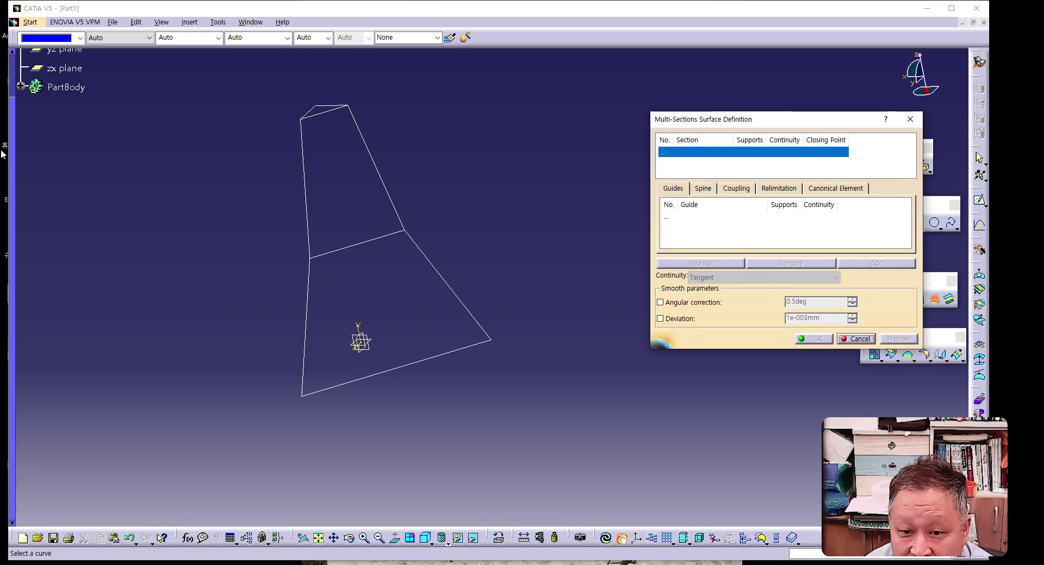
{"action": "left_click", "coordinate": [21, 86]}
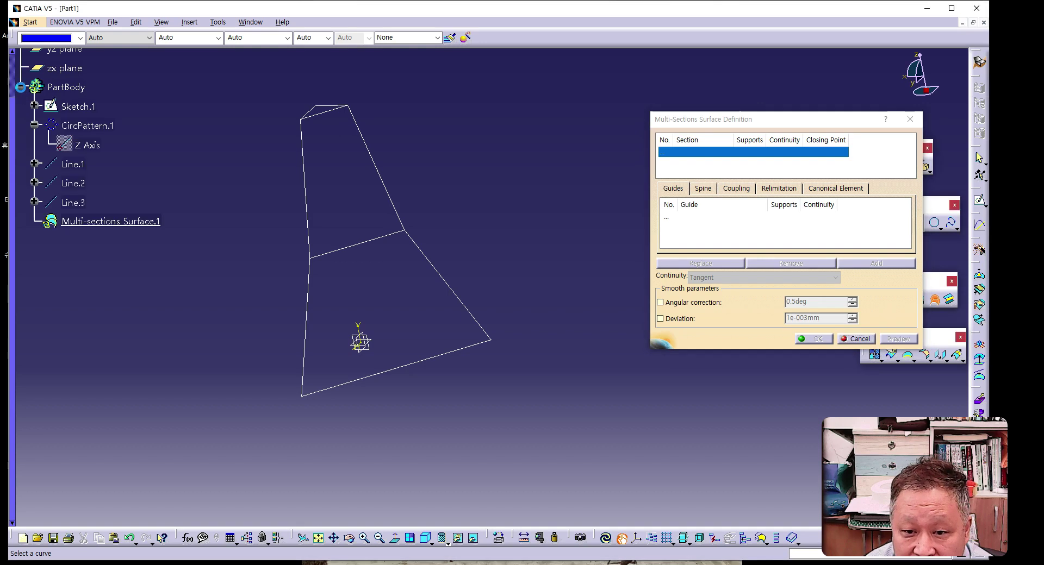
{"action": "left_click", "coordinate": [78, 107]}
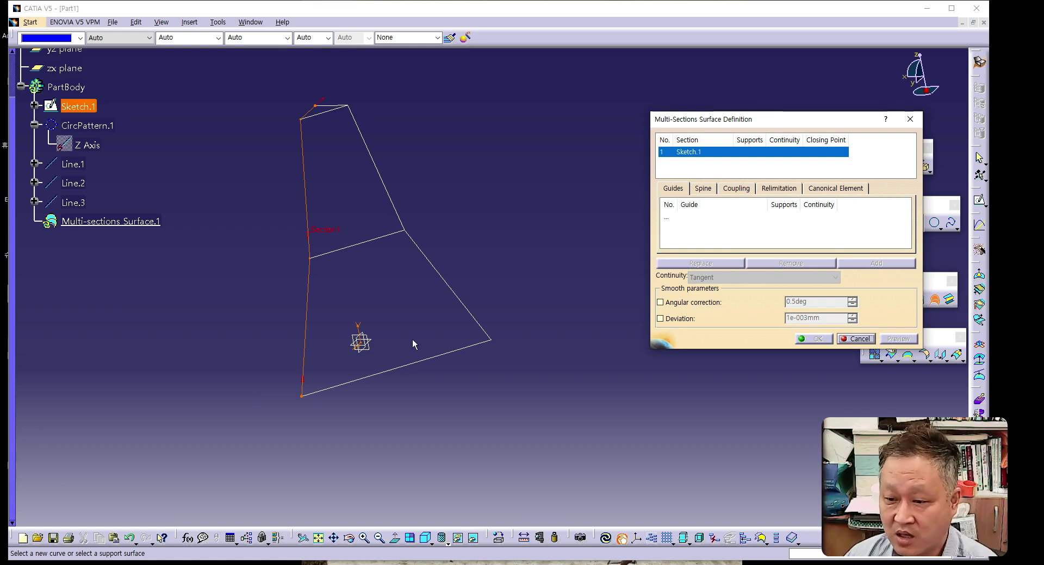
{"action": "left_click", "coordinate": [394, 195]}
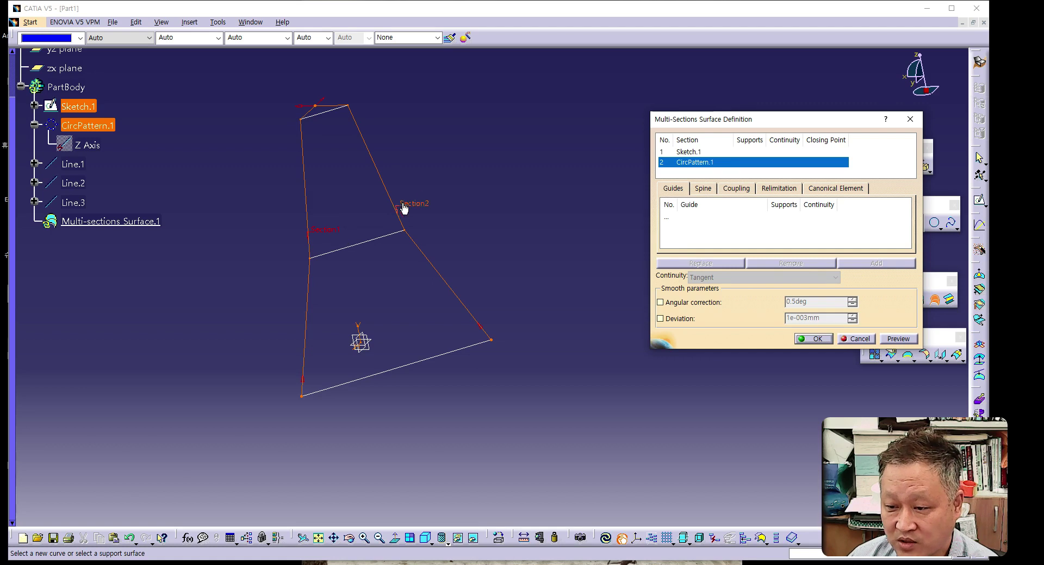
{"action": "left_click", "coordinate": [666, 218]}
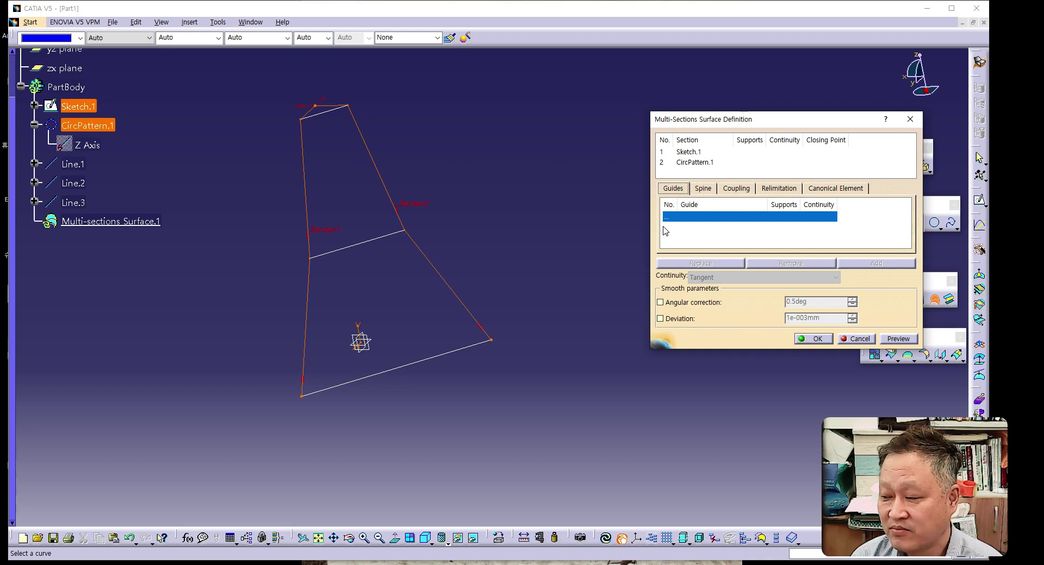
{"action": "left_click", "coordinate": [321, 114]}
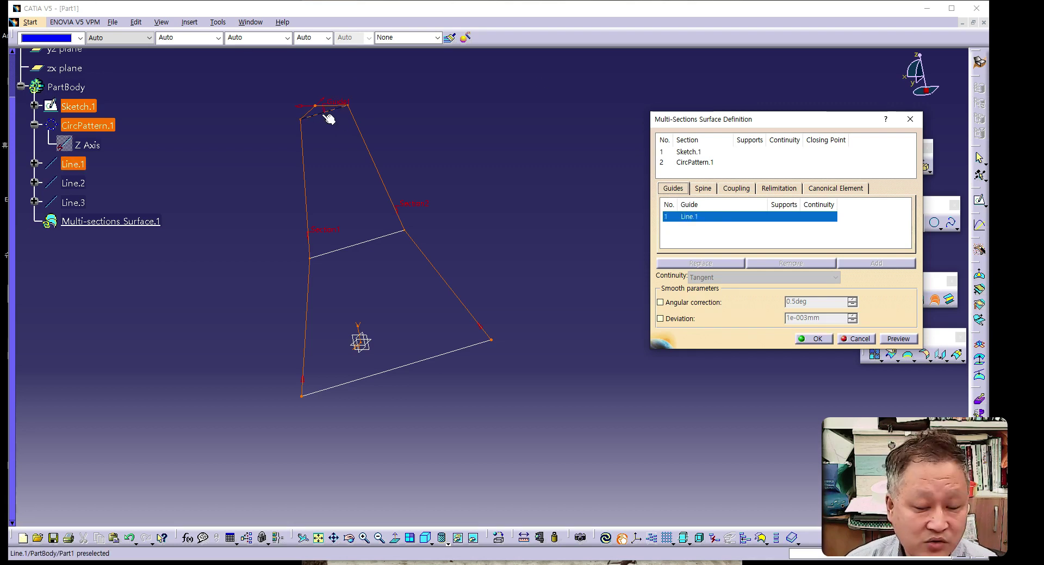
{"action": "left_click", "coordinate": [357, 245]}
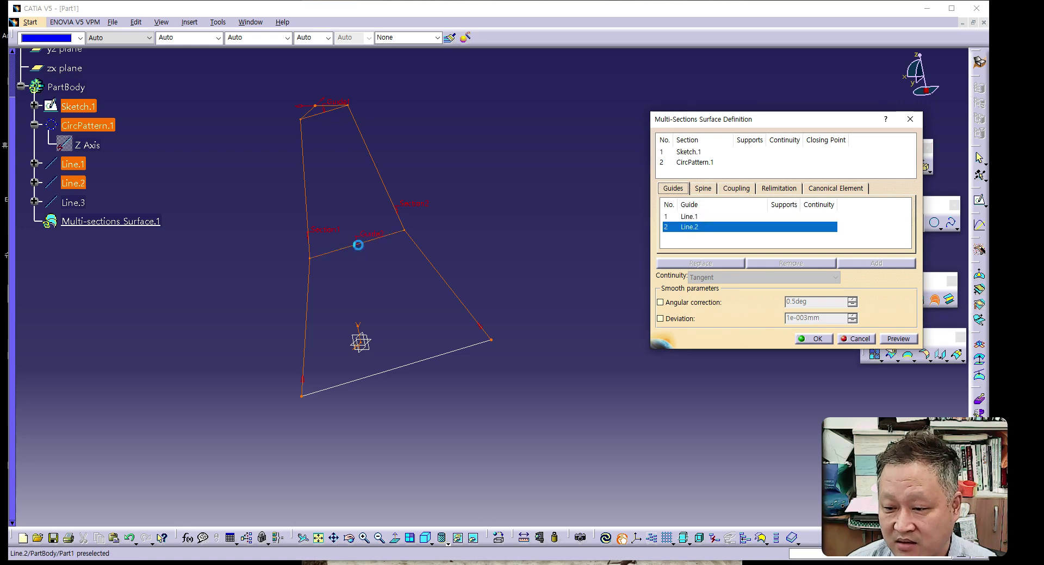
{"action": "left_click", "coordinate": [409, 364]}
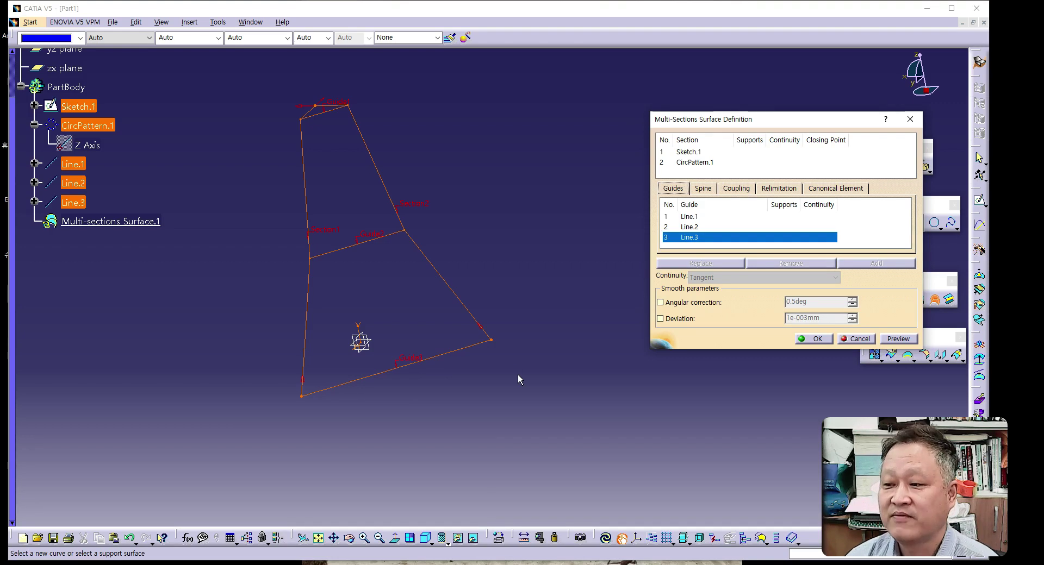
{"action": "left_click_drag", "start_coordinate": [747, 119], "coordinate": [640, 115]}
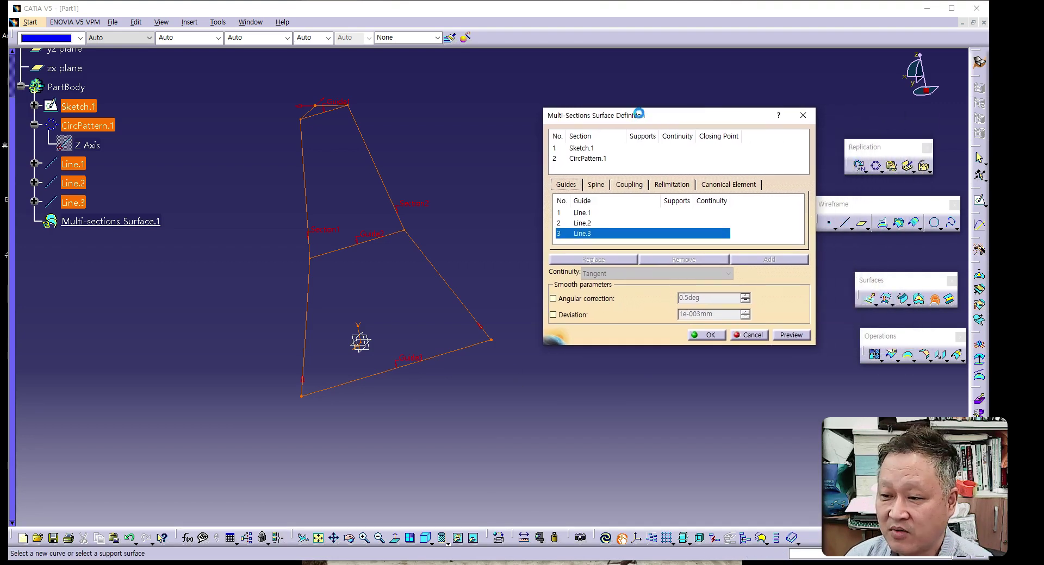
{"action": "left_click", "coordinate": [791, 336]}
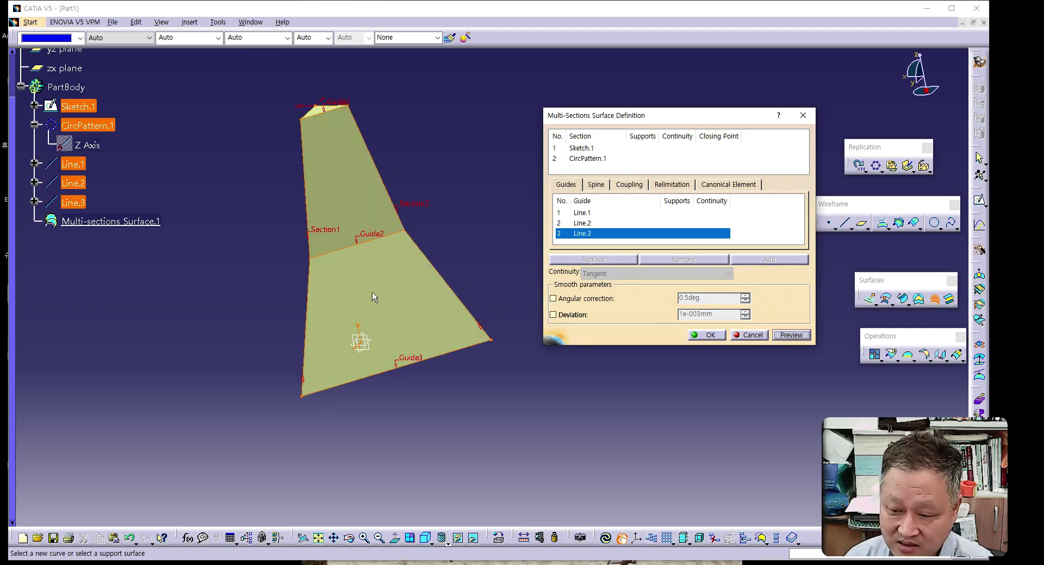
{"action": "middle_click_drag", "start_coordinate": [337, 279], "coordinate": [527, 292]}
{"action": "left_click", "coordinate": [751, 336]}
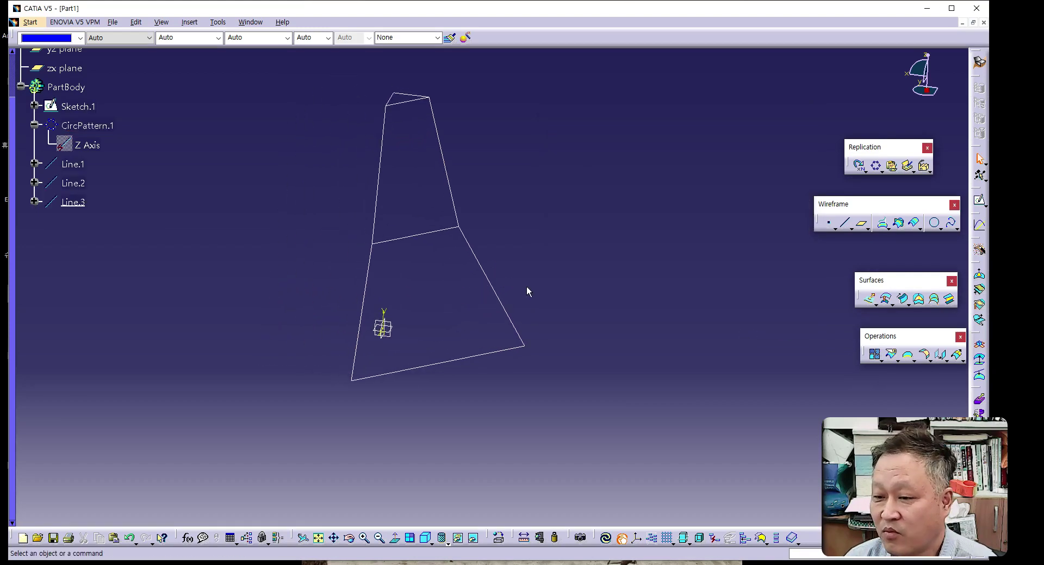
- Create a multi-sections surface with the profile sketch and its circular pattern copy as sections and the three connecting lines as guides
{"action": "left_click", "coordinate": [933, 299]}
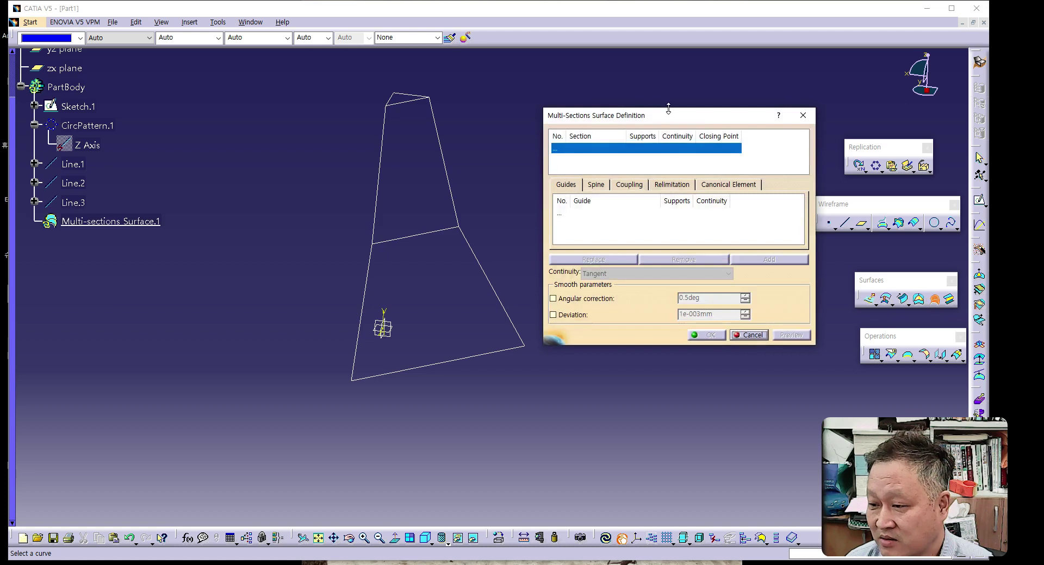
{"action": "left_click_drag", "start_coordinate": [658, 118], "coordinate": [668, 109]}
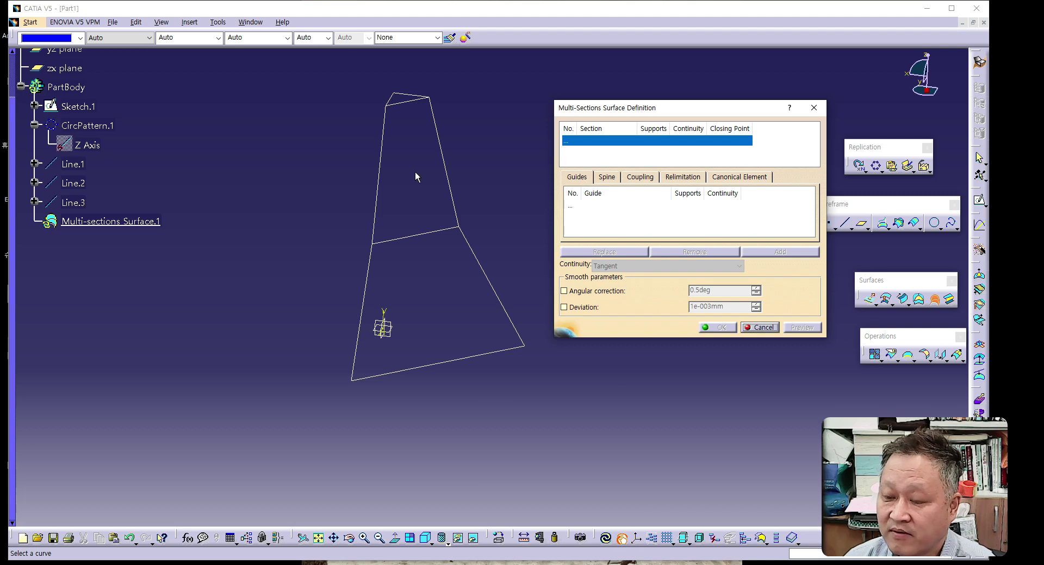
{"action": "left_click", "coordinate": [385, 168]}
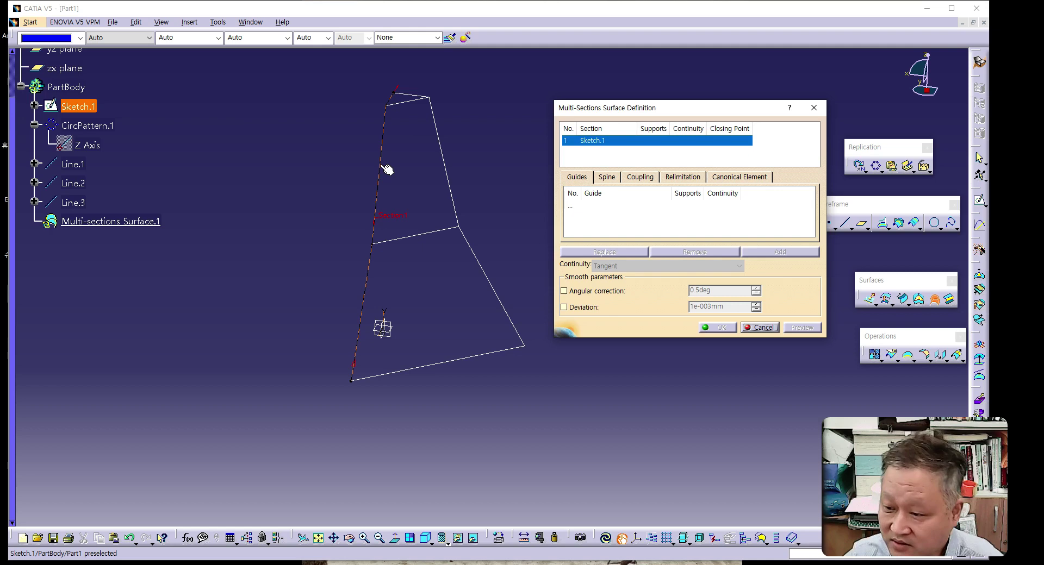
{"action": "left_click", "coordinate": [459, 204]}
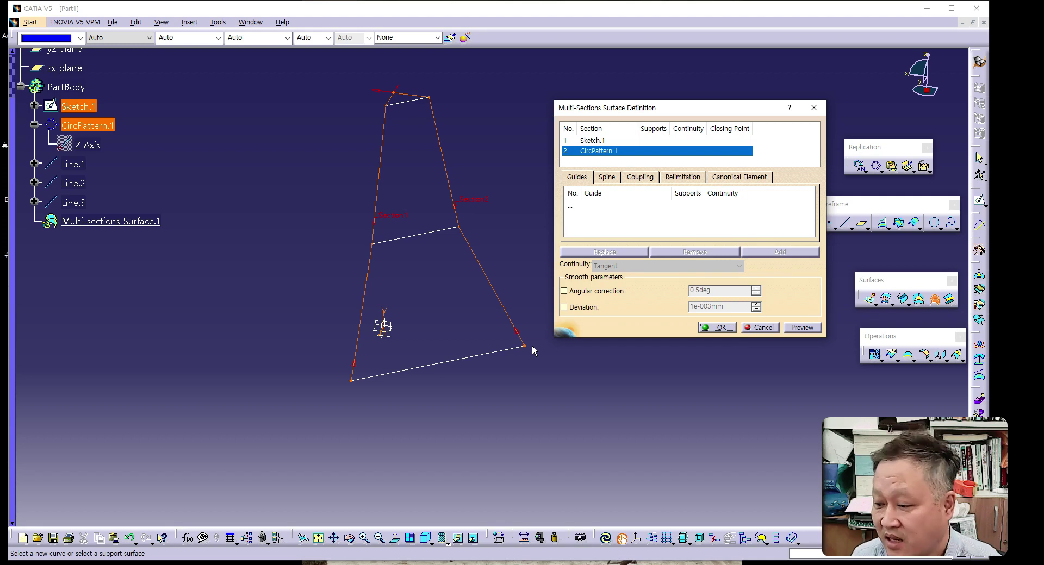
{"action": "left_click", "coordinate": [571, 205]}
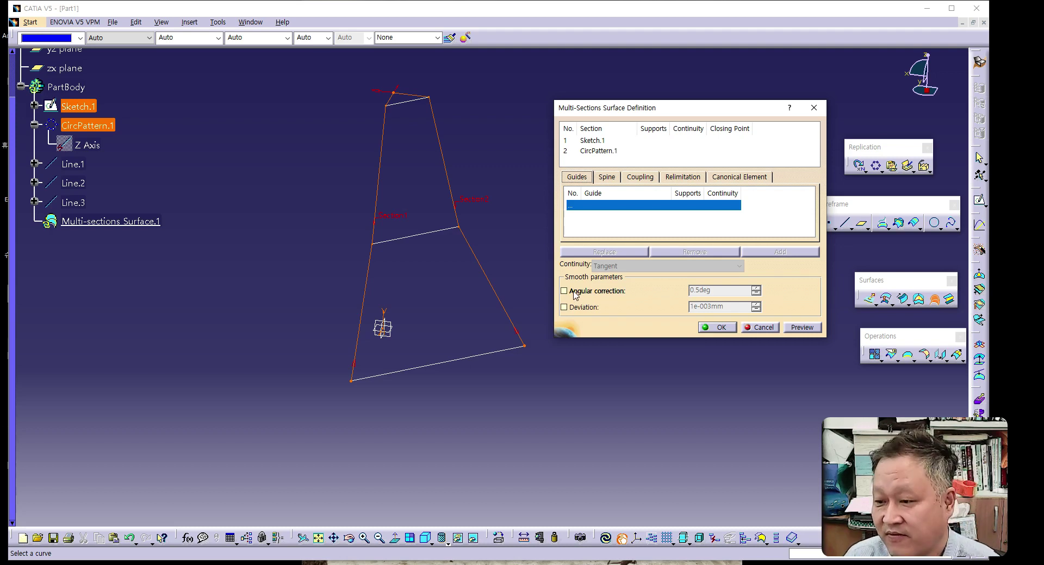
{"action": "left_click", "coordinate": [403, 100]}
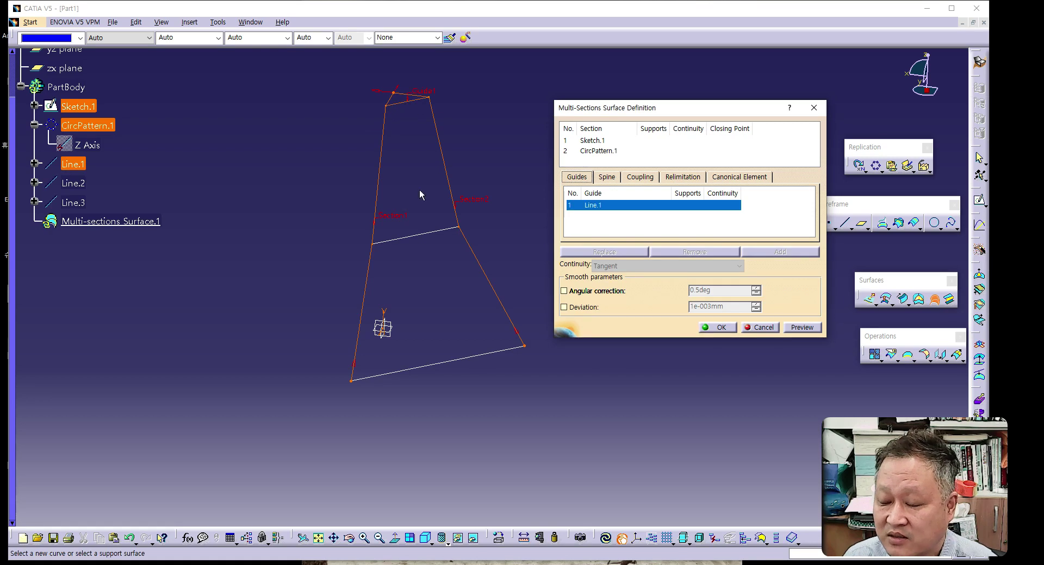
{"action": "left_click", "coordinate": [424, 234]}
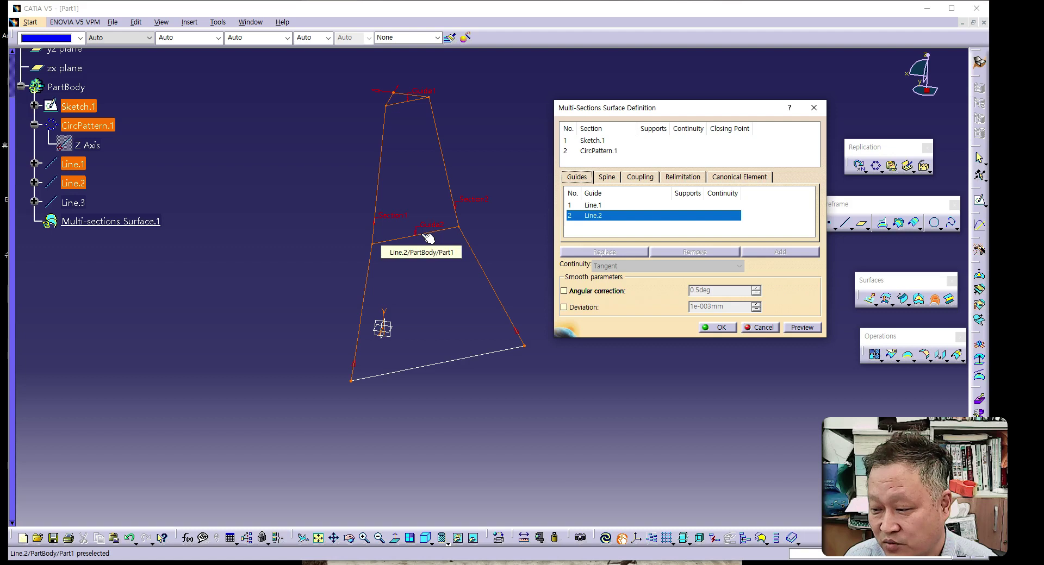
{"action": "left_click", "coordinate": [456, 365]}
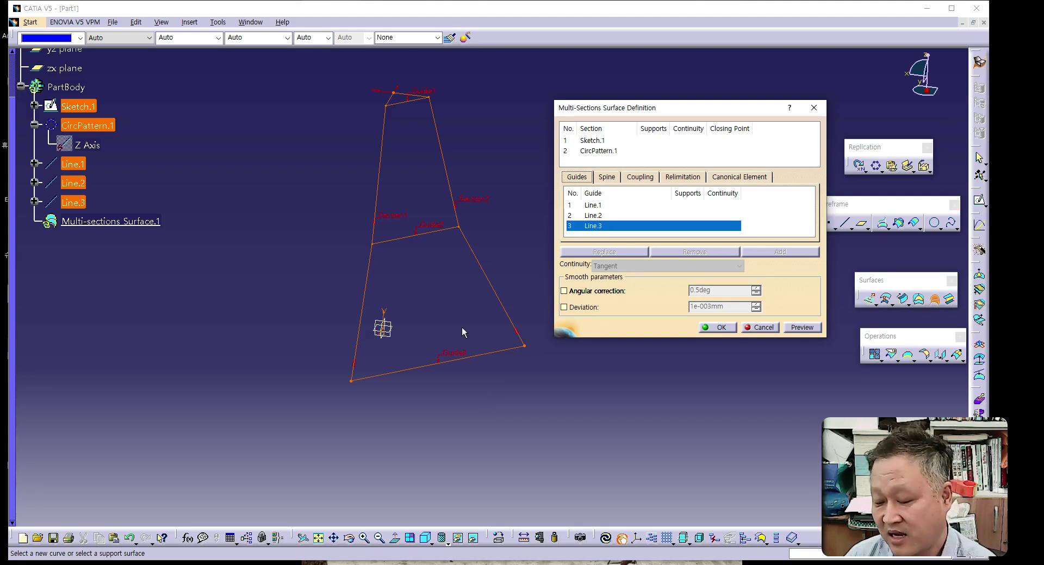
{"action": "left_click", "coordinate": [797, 328]}
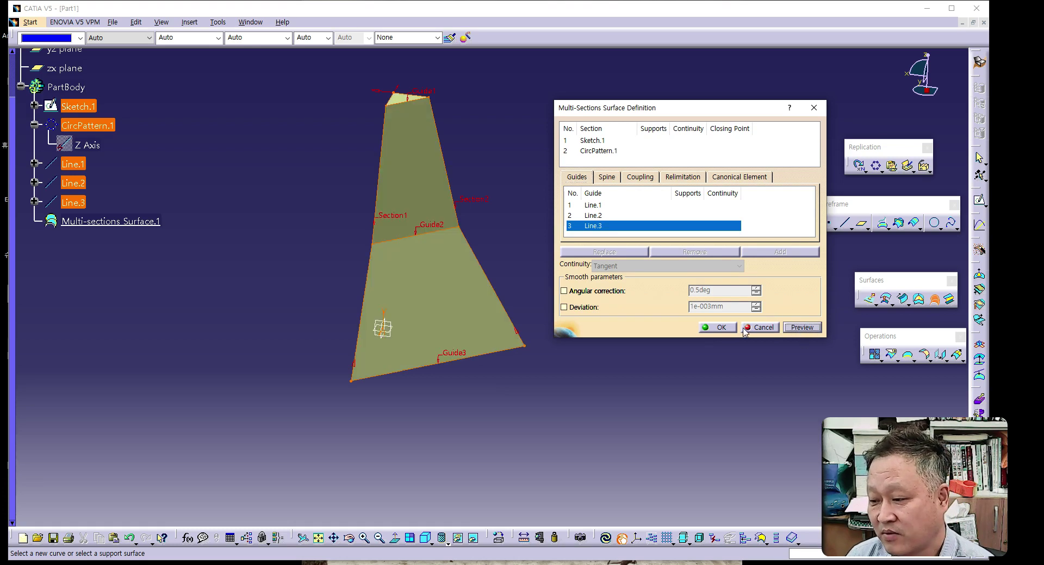
{"action": "left_click", "coordinate": [718, 328]}
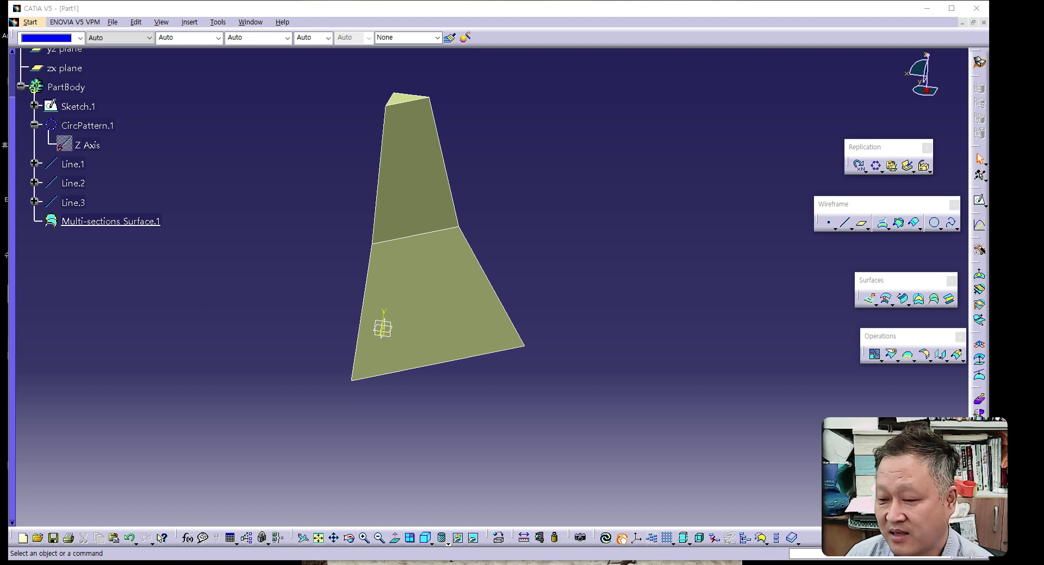
- Create a circular pattern of the multi-sections surface about the Z axis with 4 instances at 90deg angular spacing
{"action": "middle_click_drag", "start_coordinate": [273, 221], "coordinate": [231, 210]}
{"action": "middle_click_drag", "start_coordinate": [618, 258], "coordinate": [595, 302]}
{"action": "middle_click_drag", "start_coordinate": [370, 226], "coordinate": [396, 267]}
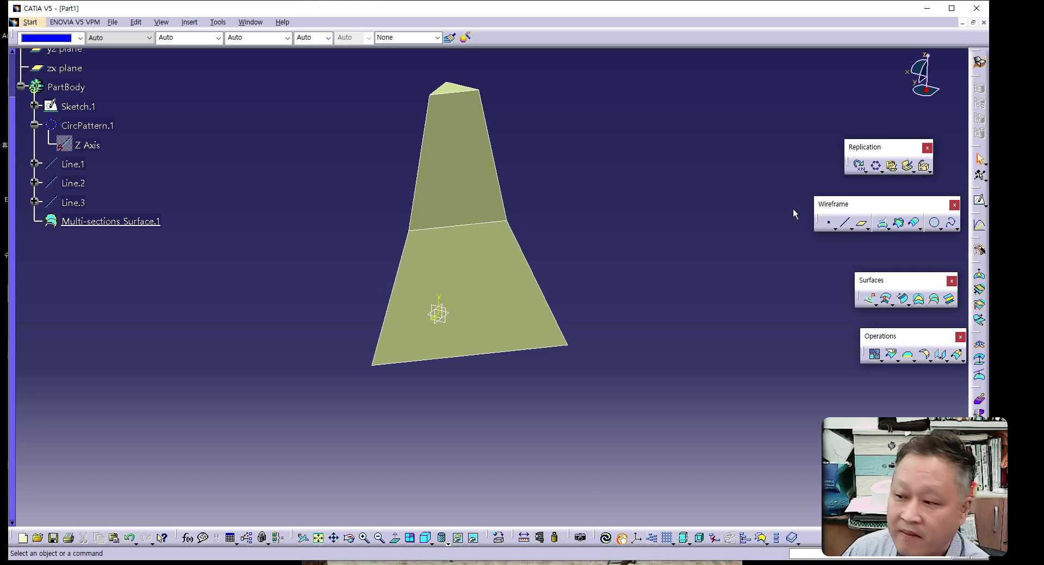
{"action": "left_click", "coordinate": [877, 167]}
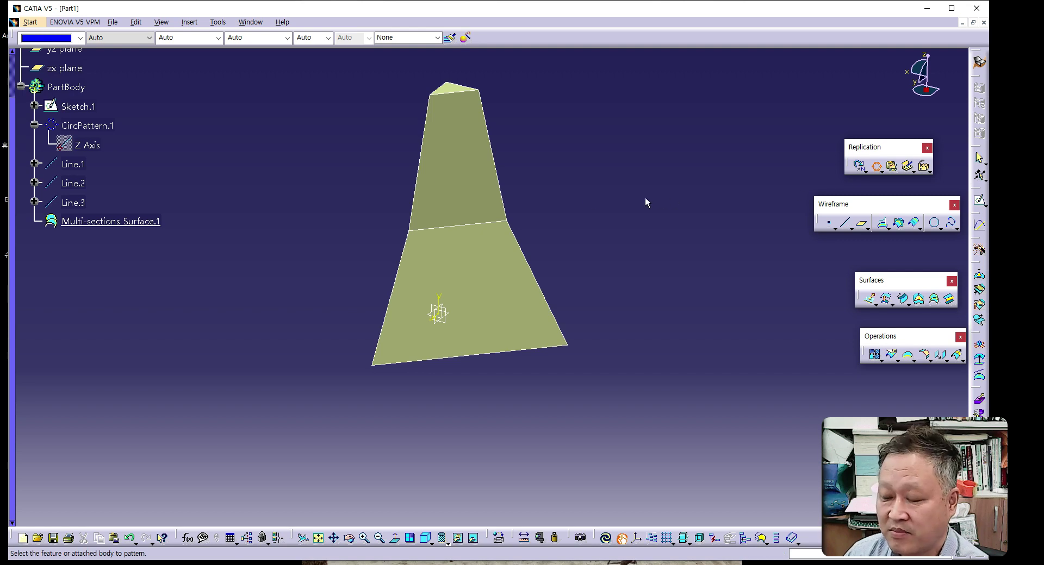
{"action": "left_click", "coordinate": [493, 194]}
{"action": "left_click_drag", "start_coordinate": [628, 138], "coordinate": [717, 131]}
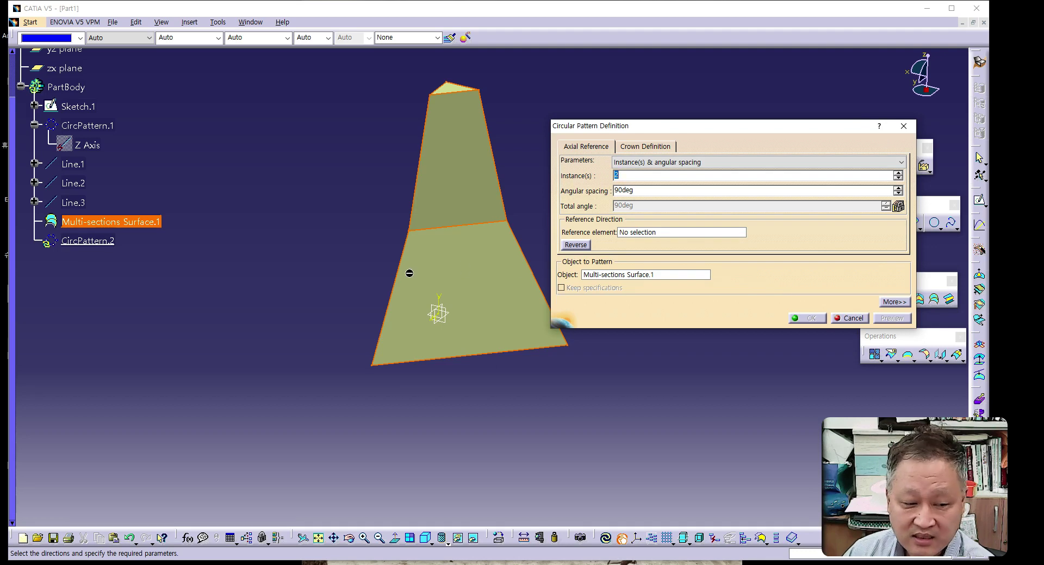
{"action": "middle_click_drag", "start_coordinate": [466, 268], "coordinate": [426, 295]}
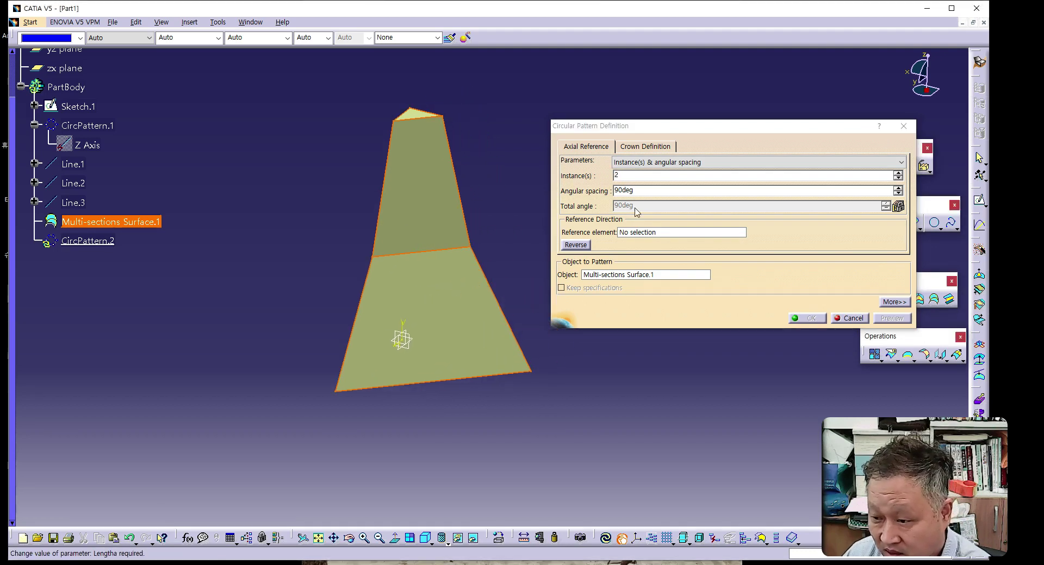
{"action": "left_click", "coordinate": [628, 185]}
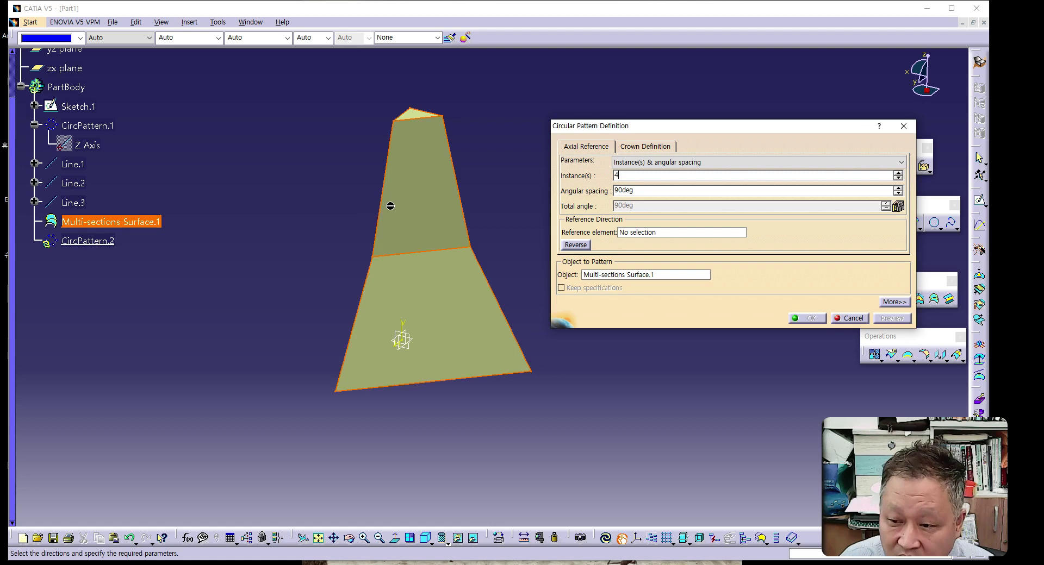
{"action": "middle_click_drag", "start_coordinate": [402, 205], "coordinate": [462, 254]}
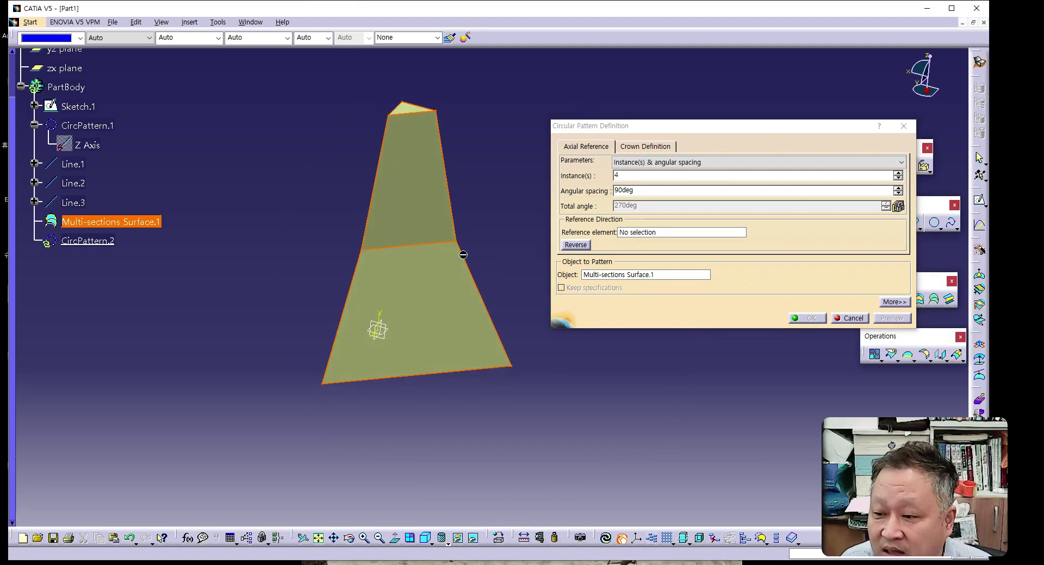
{"action": "left_click", "coordinate": [660, 234]}
{"action": "right_click", "coordinate": [660, 234]}
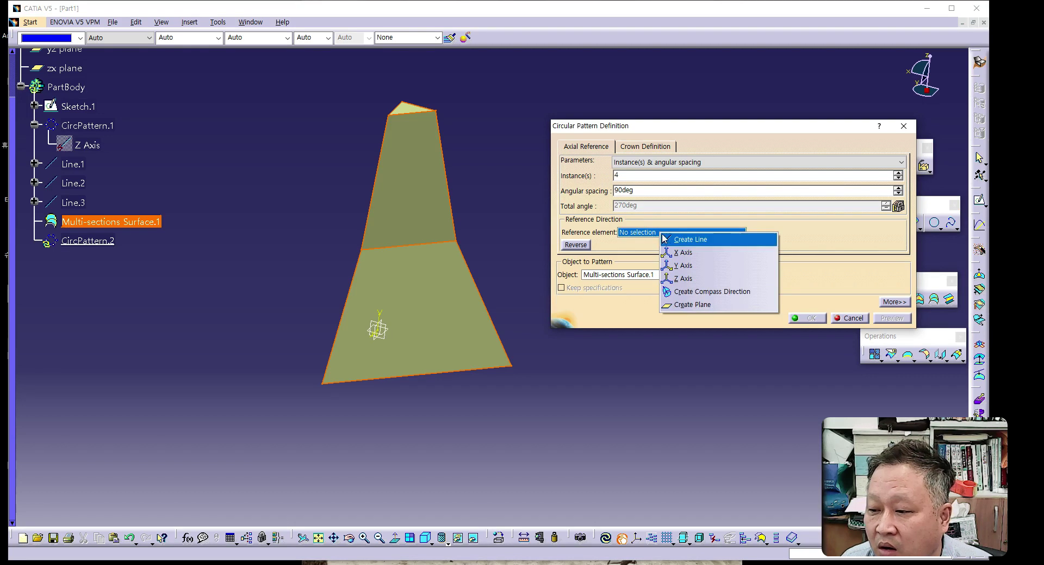
{"action": "left_click", "coordinate": [681, 280]}
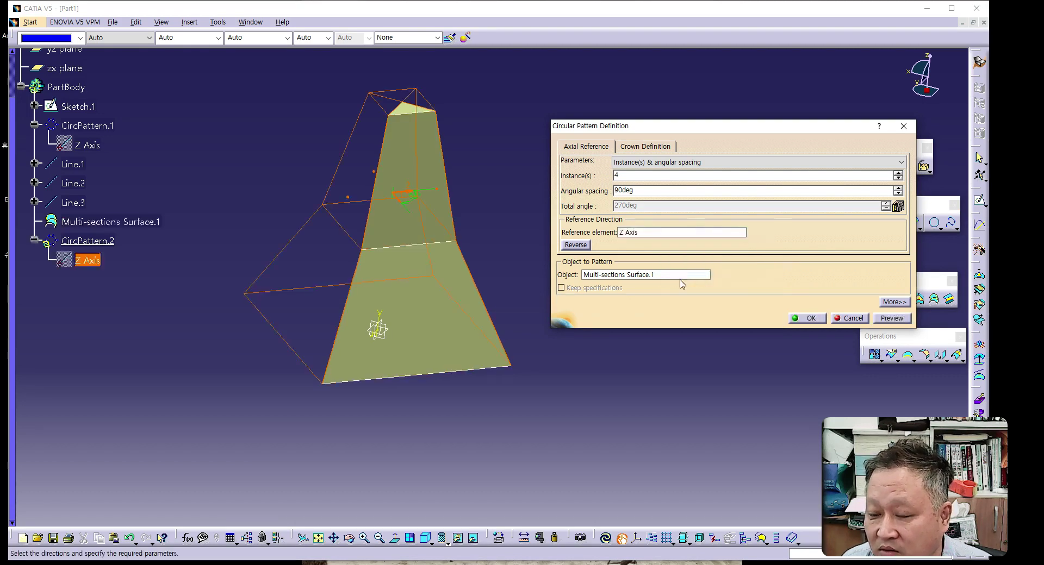
{"action": "middle_click_drag", "start_coordinate": [467, 233], "coordinate": [411, 126]}
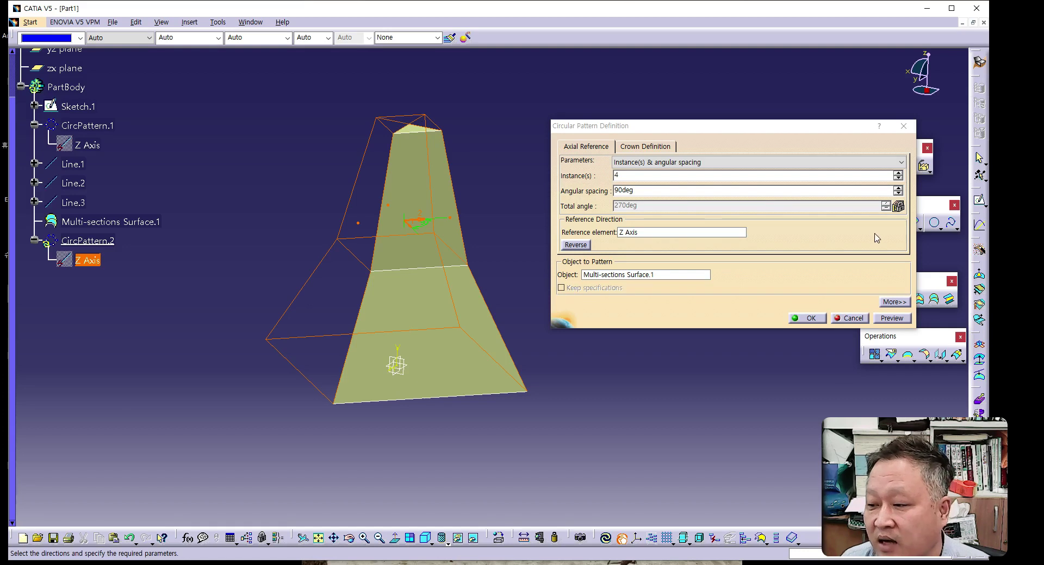
{"action": "left_click", "coordinate": [889, 320]}
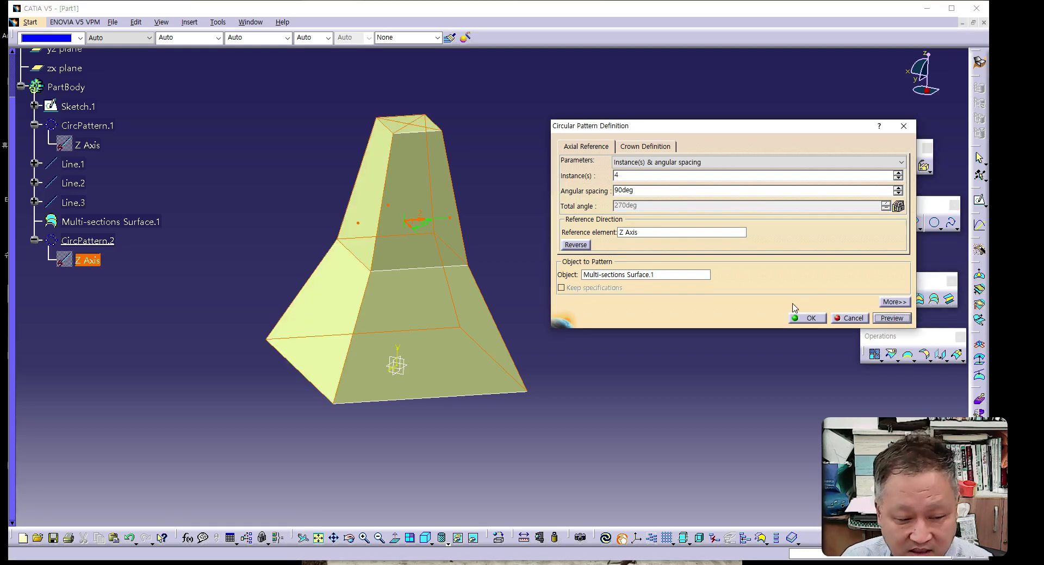
{"action": "left_click", "coordinate": [808, 318]}
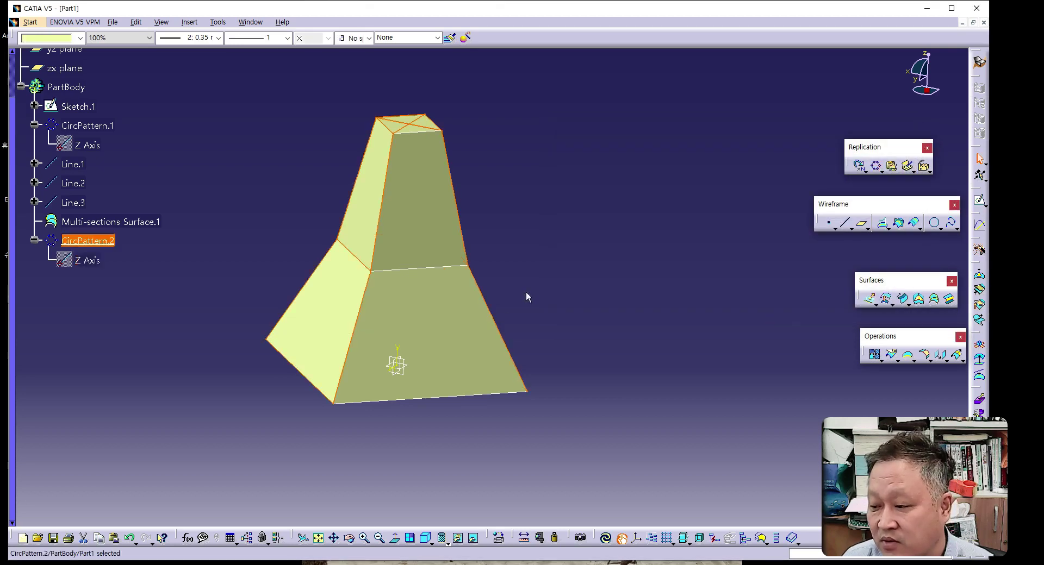
- Open a new sketch on the zx plane
{"action": "middle_click_drag", "start_coordinate": [560, 312], "coordinate": [526, 320]}
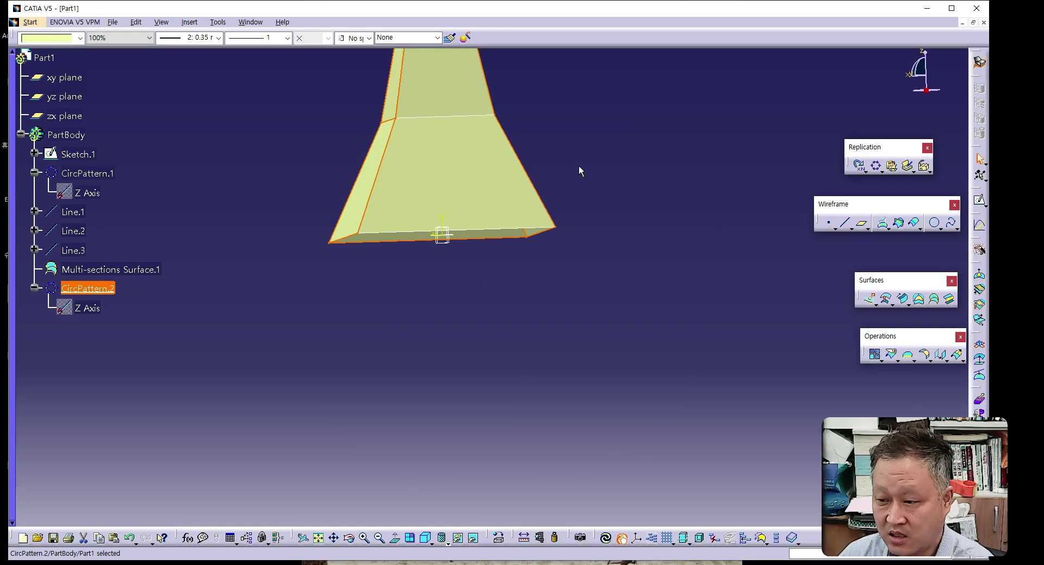
{"action": "middle_click_drag", "start_coordinate": [579, 170], "coordinate": [585, 208]}
{"action": "middle_click_drag", "start_coordinate": [555, 172], "coordinate": [602, 240]}
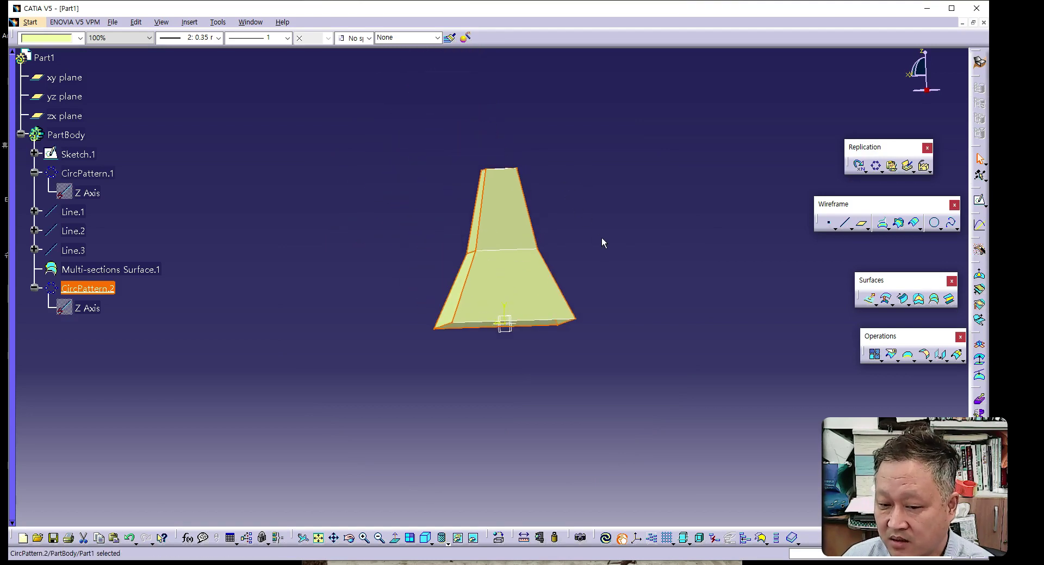
{"action": "middle_click_drag", "start_coordinate": [608, 258], "coordinate": [605, 230]}
{"action": "middle_click_drag", "start_coordinate": [409, 219], "coordinate": [478, 297]}
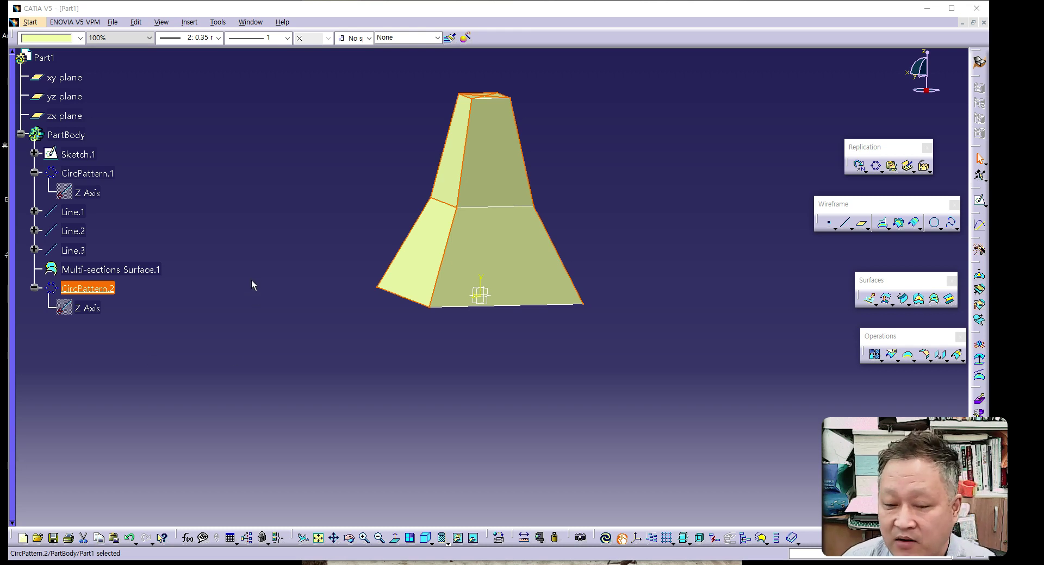
{"action": "left_click", "coordinate": [64, 117]}
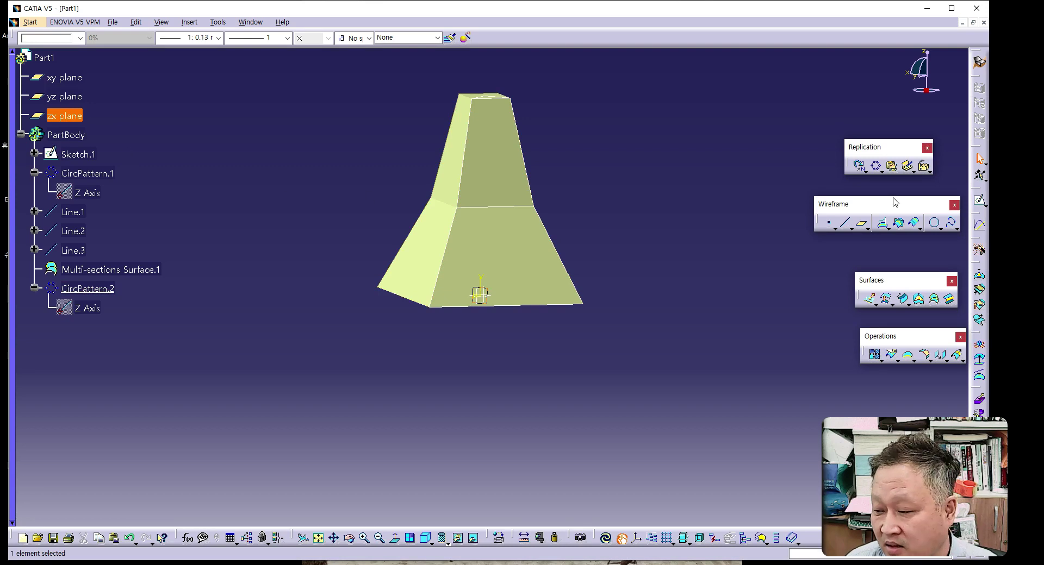
{"action": "left_click", "coordinate": [980, 203]}
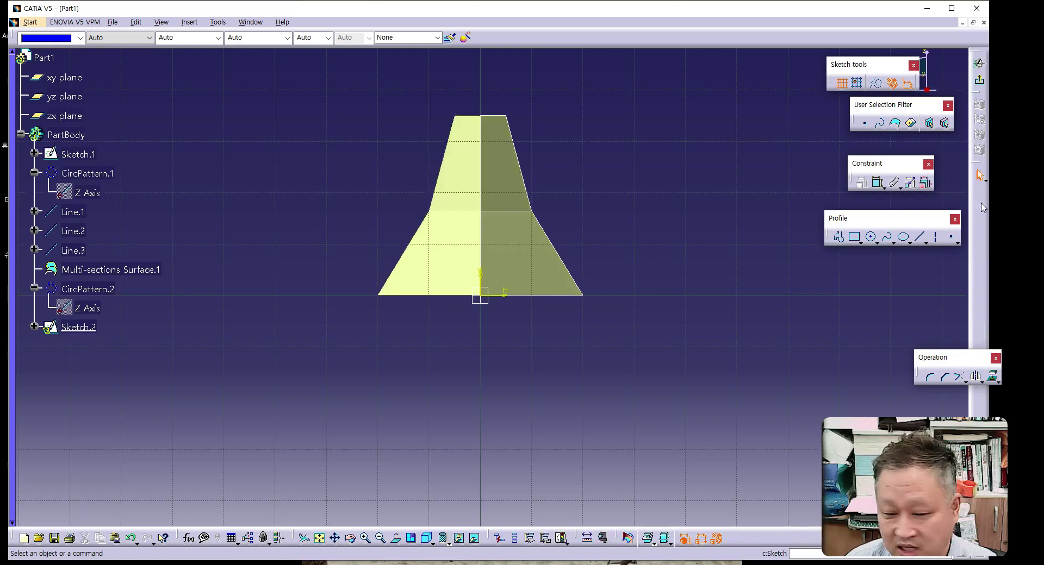
{"action": "mouse_move", "coordinate": [647, 282]}
{"action": "middle_mouse_down"}
{"action": "mouse_move", "coordinate": [648, 332]}
{"action": "mouse_move", "coordinate": [594, 288]}
{"action": "middle_mouse_up"}
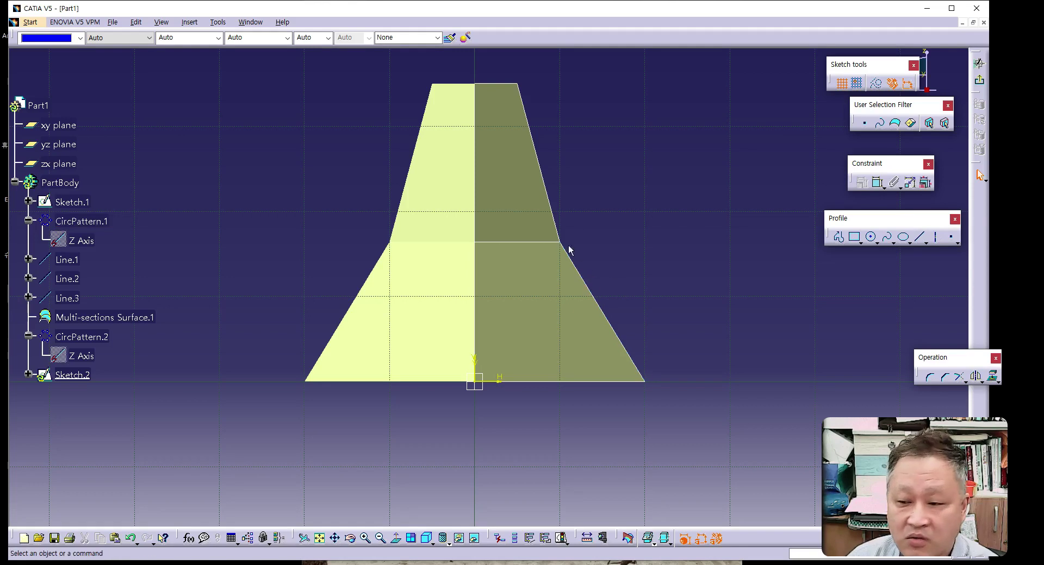
- Sketch an open profile inside the body: slanted line up from the base, shoulder about 16.5 mm high, narrow rectangular top, slanted line back to the base
{"action": "left_click", "coordinate": [839, 239]}
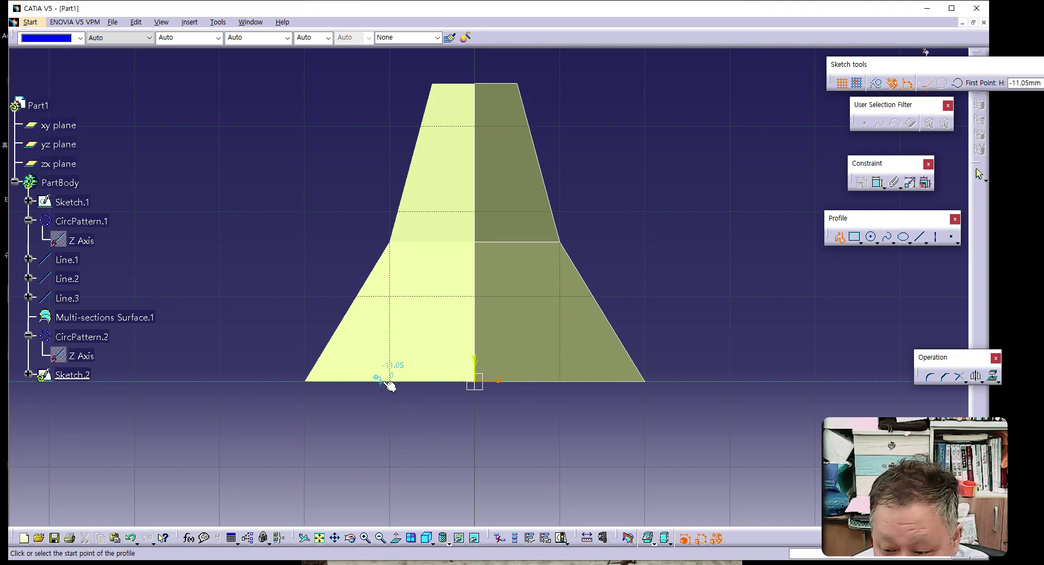
{"action": "left_click", "coordinate": [403, 381]}
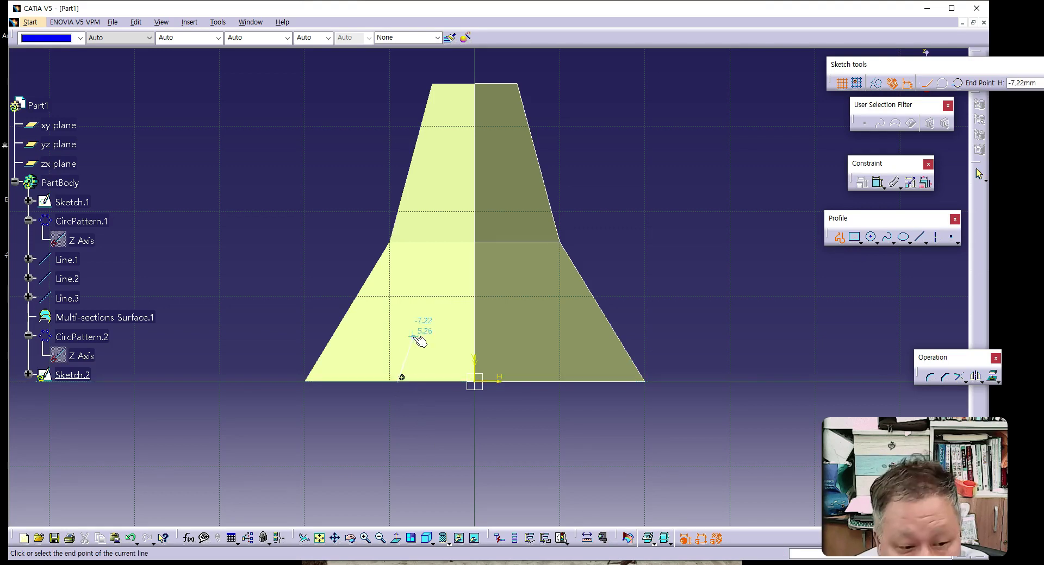
{"action": "left_click", "coordinate": [438, 240]}
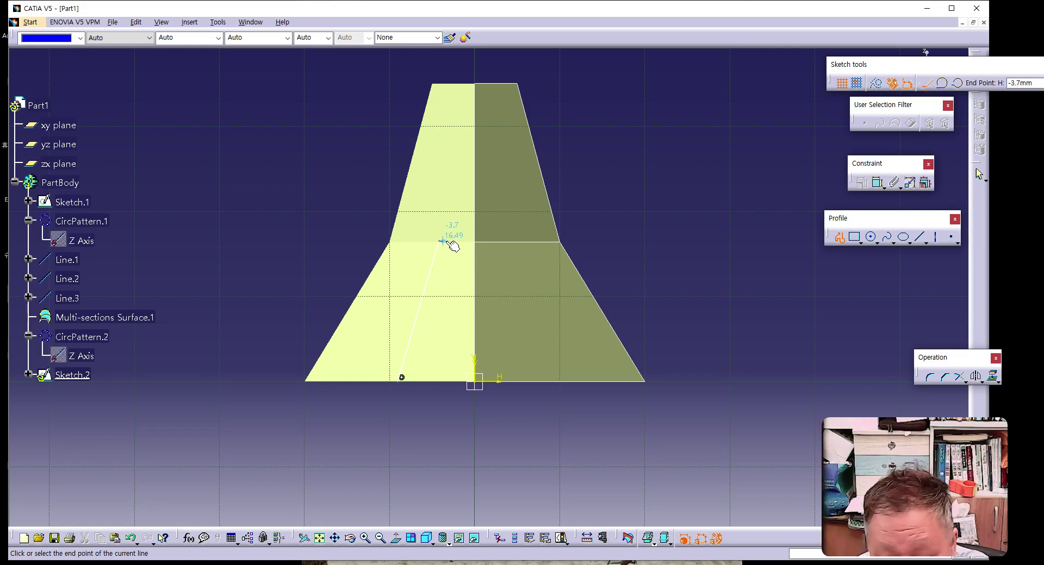
{"action": "left_click", "coordinate": [458, 241]}
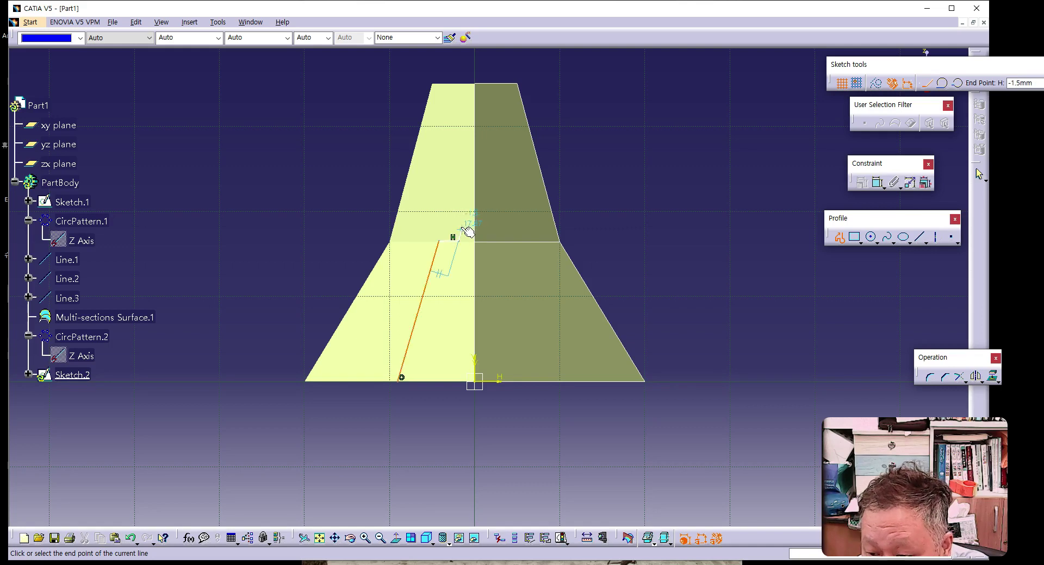
{"action": "left_click", "coordinate": [459, 188]}
{"action": "left_click", "coordinate": [491, 188]}
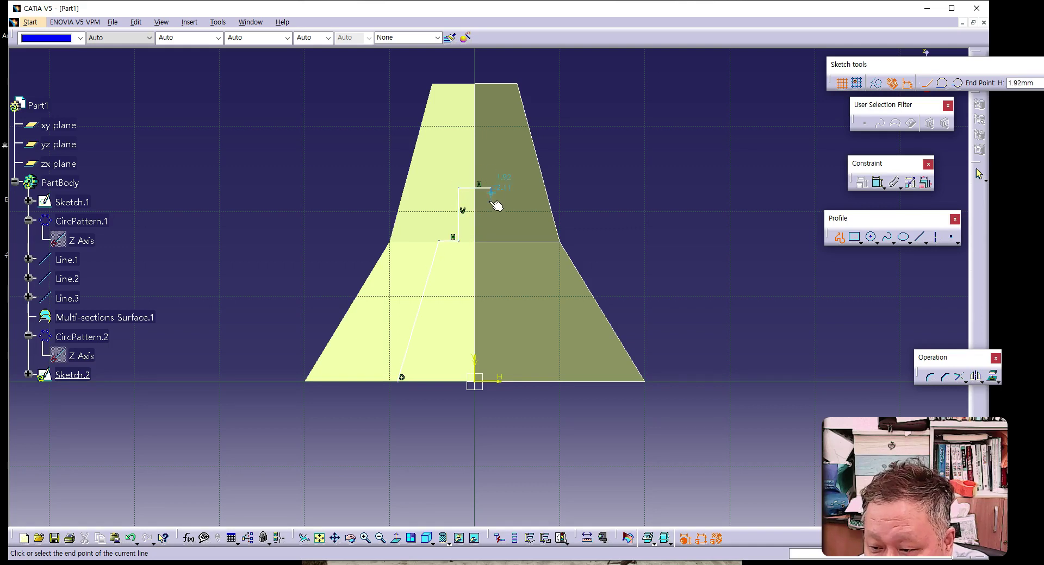
{"action": "left_click", "coordinate": [491, 242]}
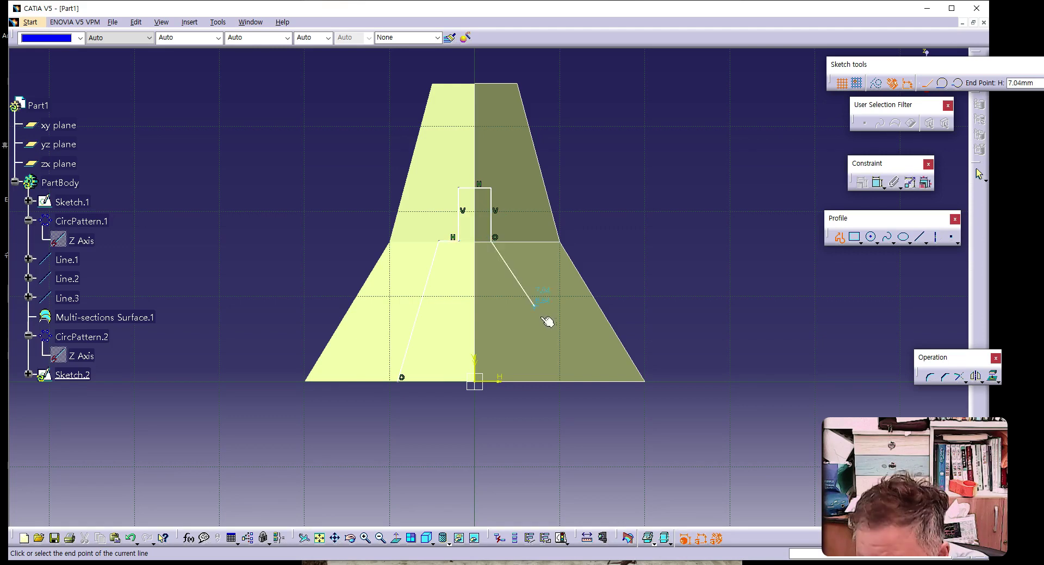
{"action": "left_click", "coordinate": [533, 380]}
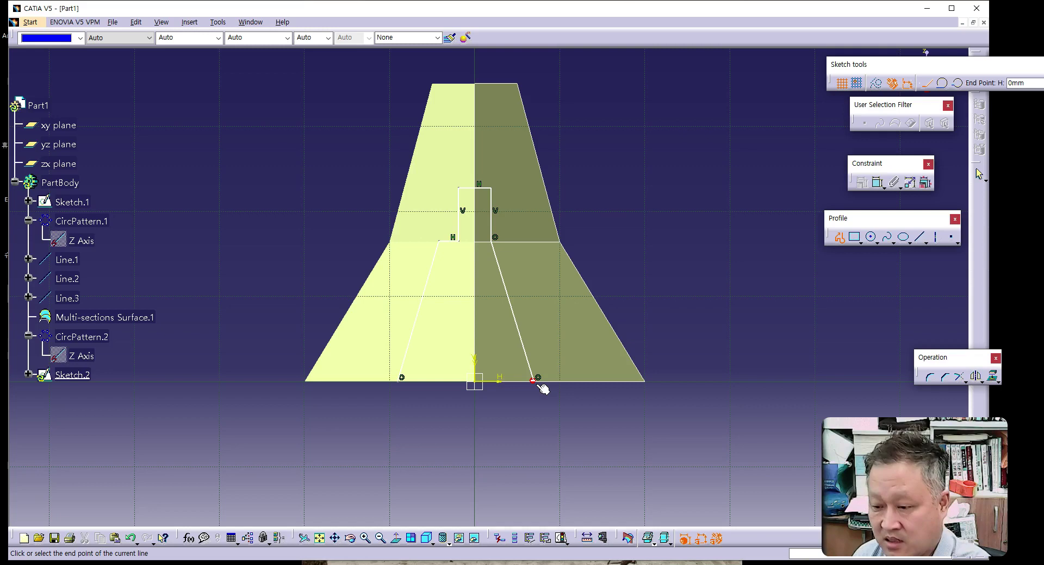
{"action": "key", "text": "Escape"}
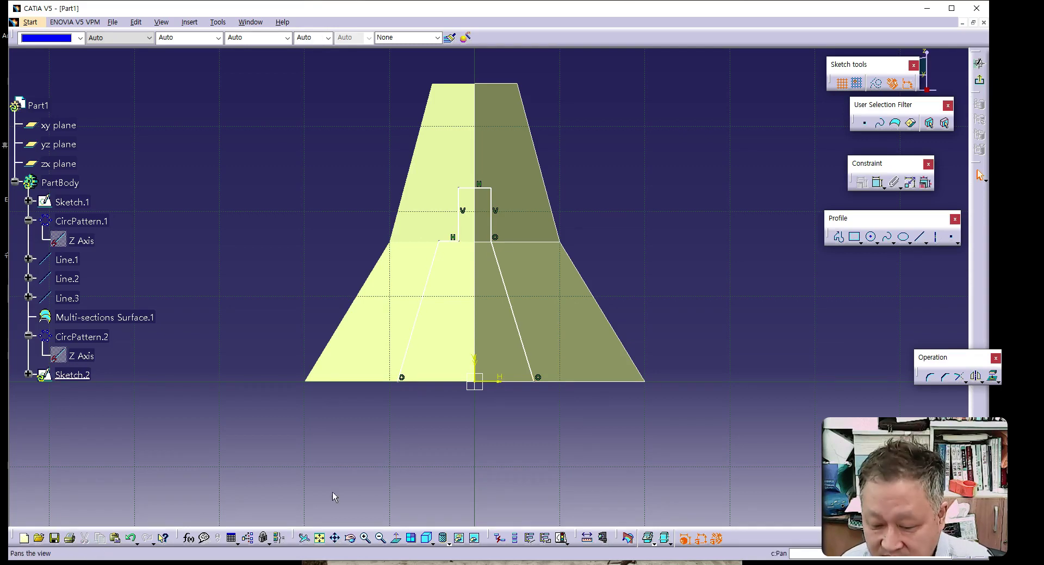
- Undo the previous profile and redraw it with slanted sides from the base, shoulders on both sides and a narrow rectangular top about 21 mm high
{"action": "left_click", "coordinate": [130, 538]}
{"action": "left_click", "coordinate": [837, 238]}
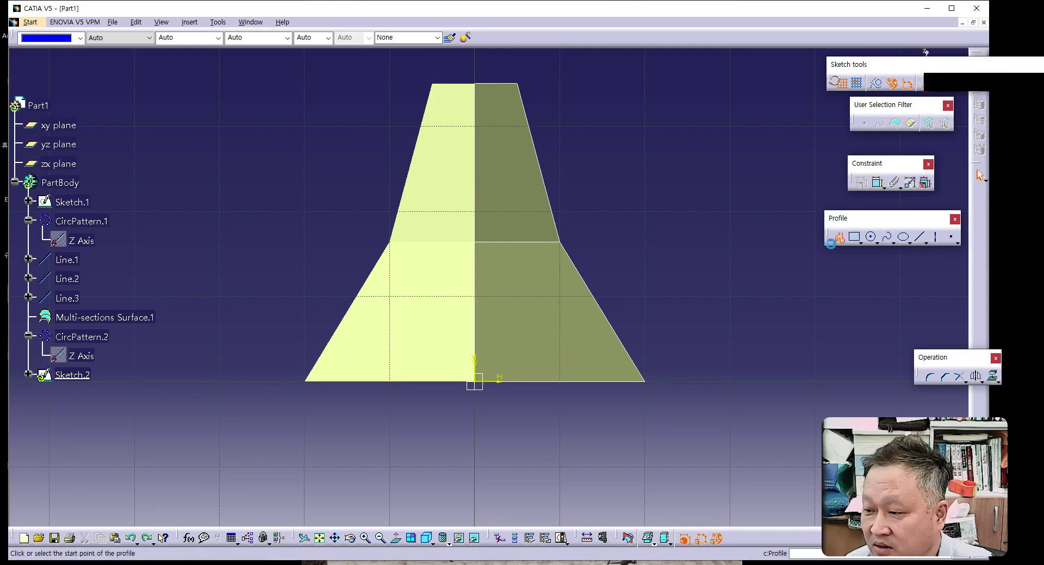
{"action": "left_click", "coordinate": [409, 377]}
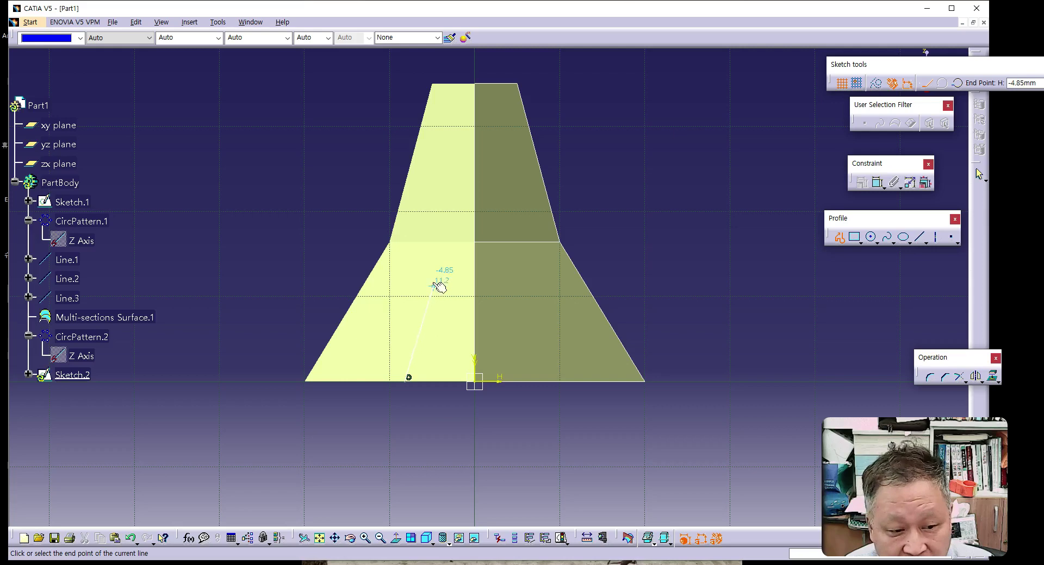
{"action": "left_click", "coordinate": [457, 242]}
{"action": "left_click", "coordinate": [466, 242]}
{"action": "left_click", "coordinate": [466, 201]}
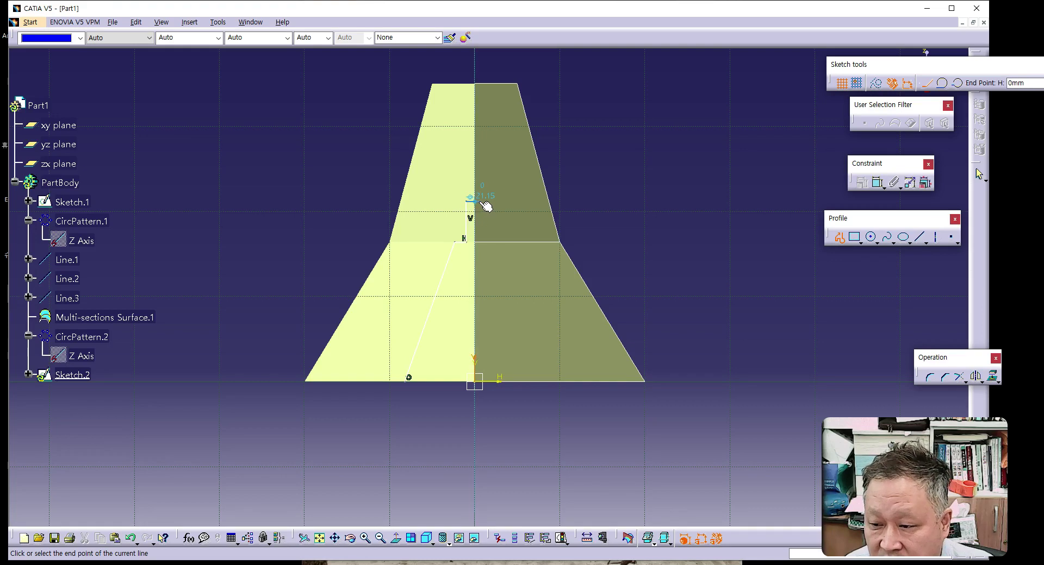
{"action": "left_click", "coordinate": [483, 242]}
{"action": "left_click", "coordinate": [496, 243]}
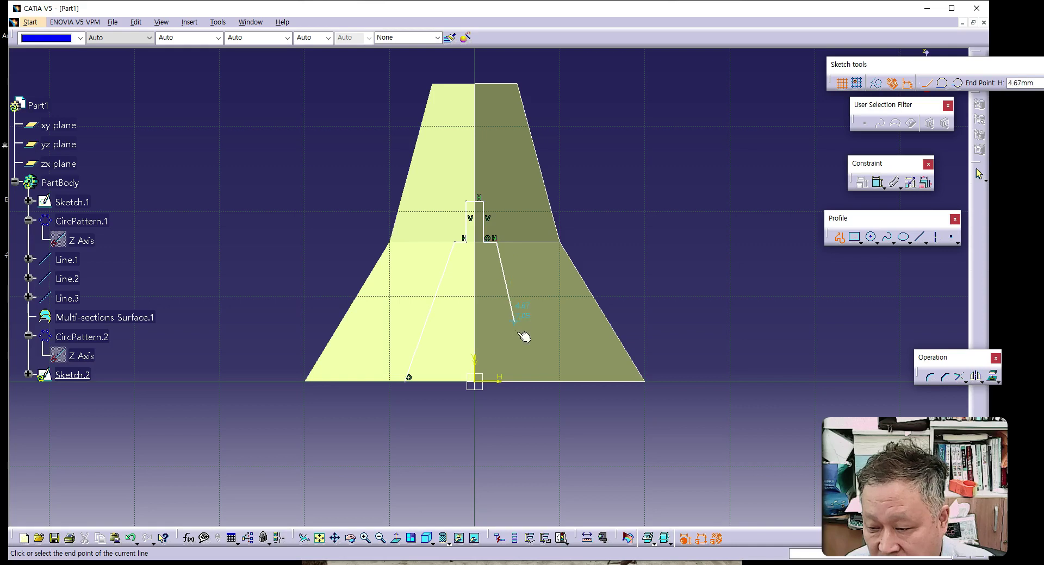
{"action": "left_click", "coordinate": [541, 377]}
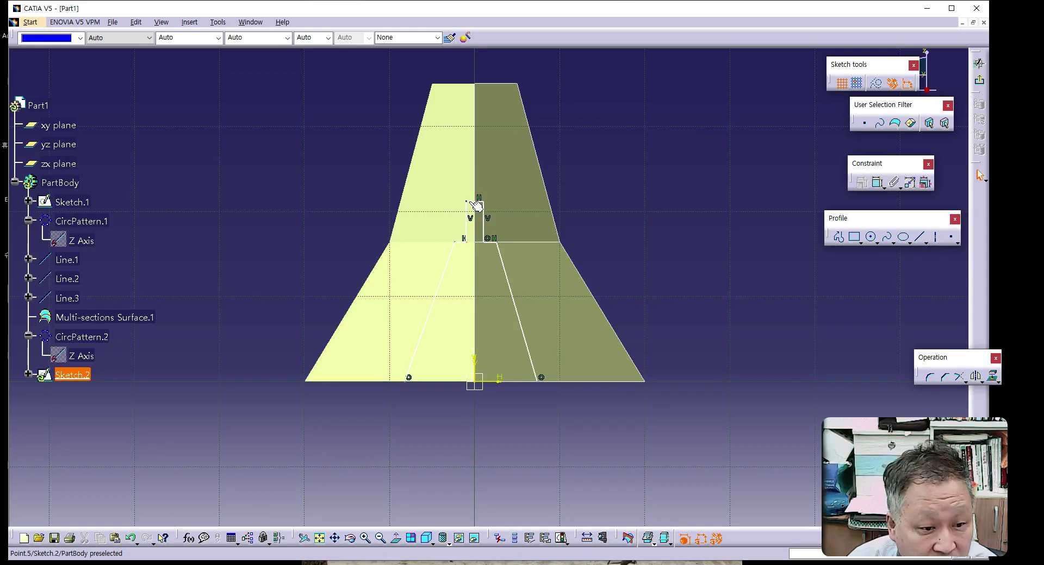
- Constrain the length of the profile's left horizontal shoulder to 1 mm
{"action": "left_click", "coordinate": [460, 241]}
{"action": "left_click", "coordinate": [877, 183]}
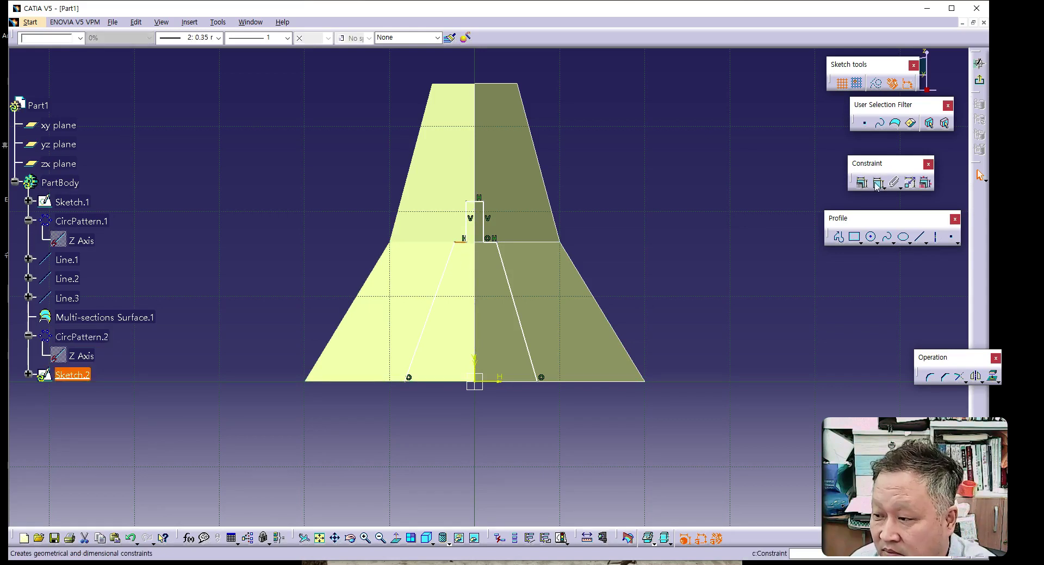
{"action": "left_click", "coordinate": [468, 70]}
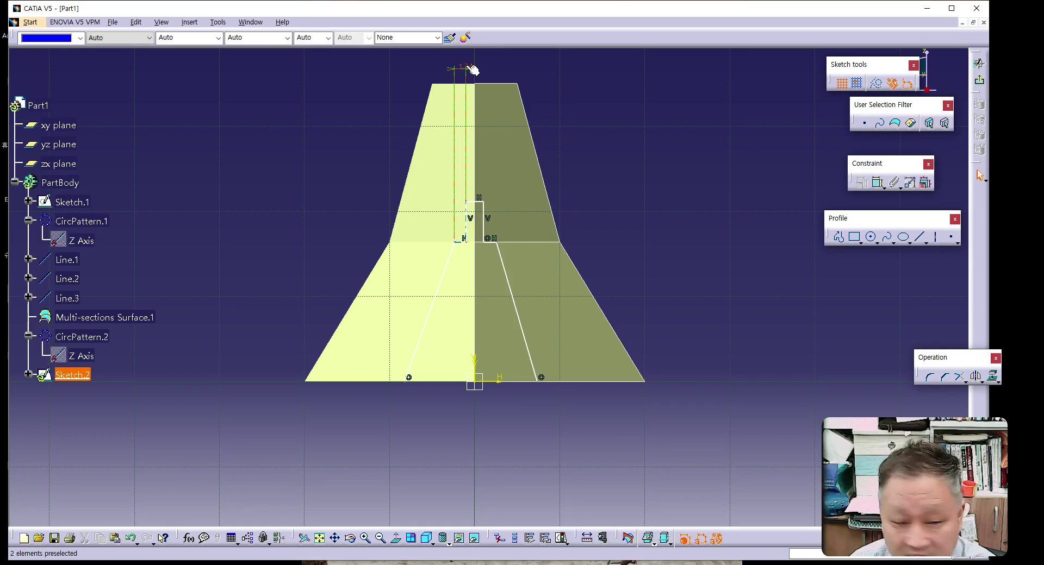
{"action": "double_click", "coordinate": [467, 70]}
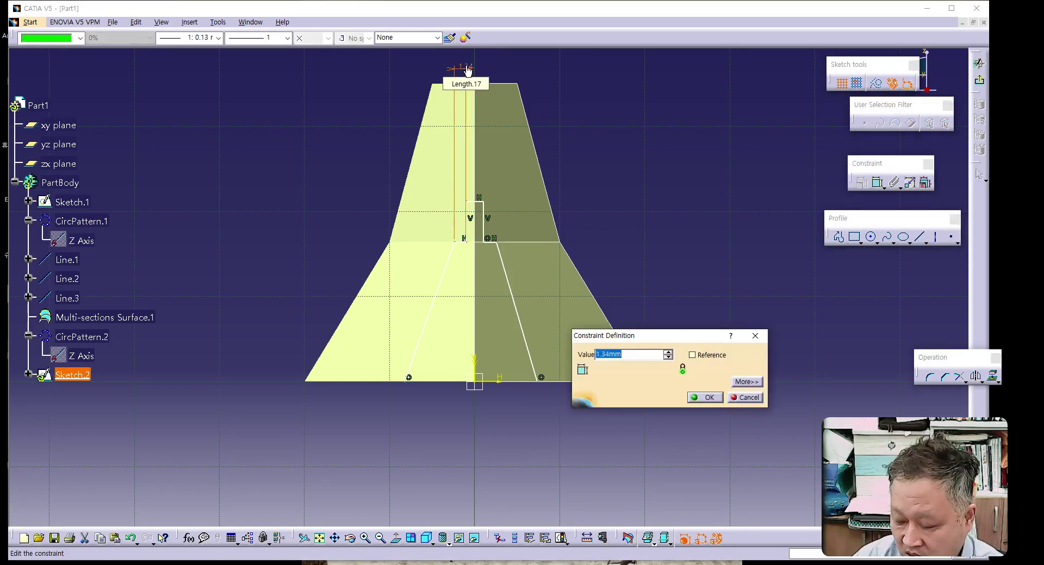
{"action": "type", "text": "1"}
{"action": "key", "text": "Return"}
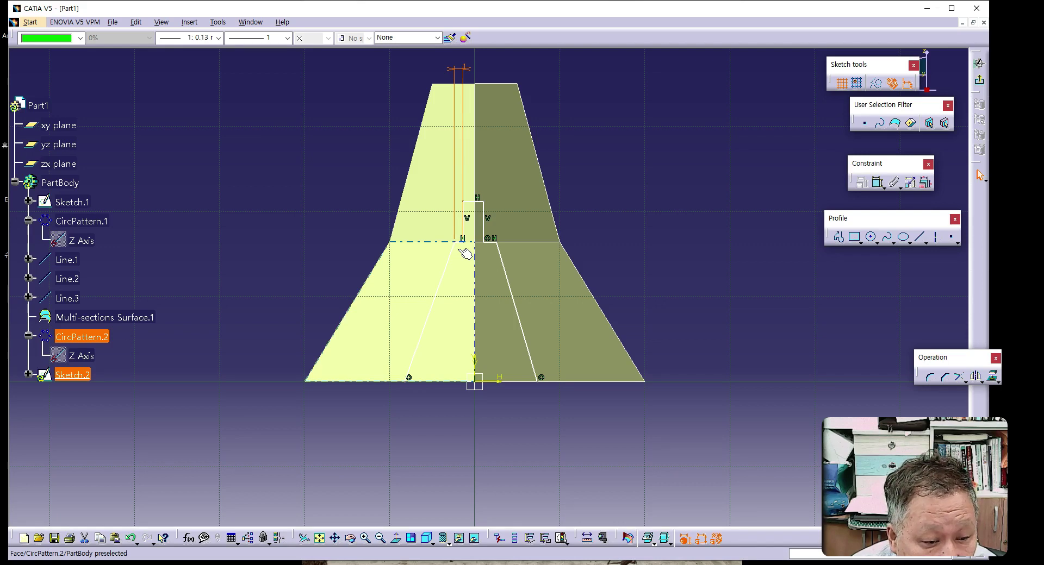
- Constrain the left vertical line of the narrow top to 1.5 mm from the vertical axis
{"action": "left_click", "coordinate": [465, 203]}
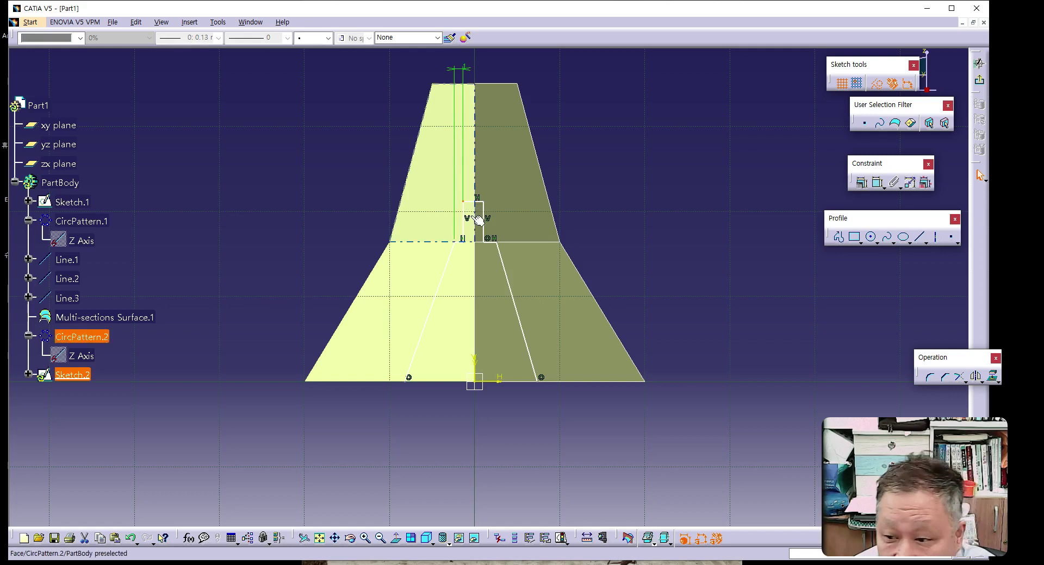
{"action": "left_click", "coordinate": [481, 218]}
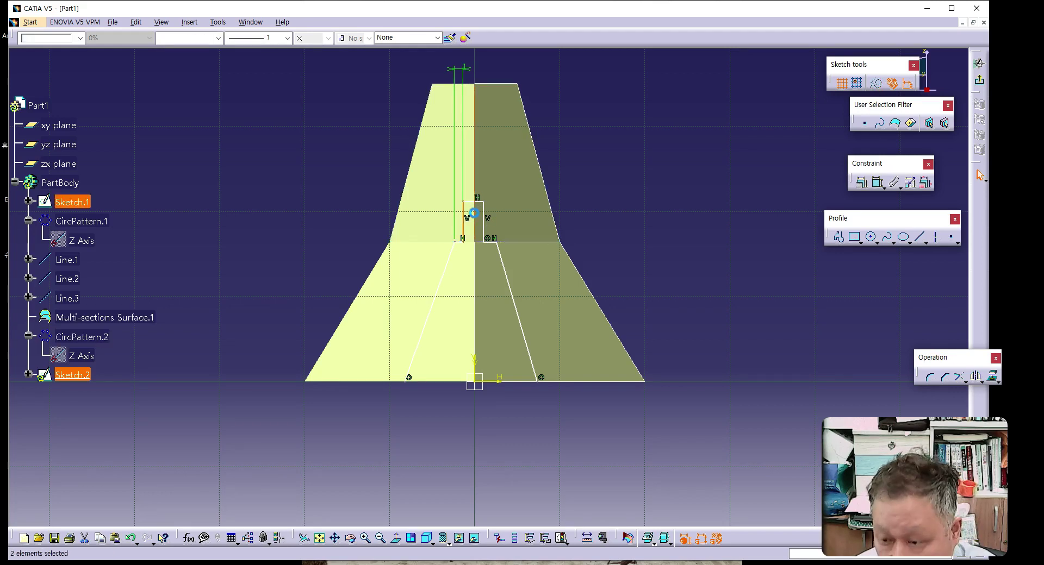
{"action": "left_click", "coordinate": [878, 182]}
{"action": "left_click", "coordinate": [555, 68]}
{"action": "double_click", "coordinate": [555, 67]}
{"action": "type", "text": "1.5"}
{"action": "key", "text": "Return"}
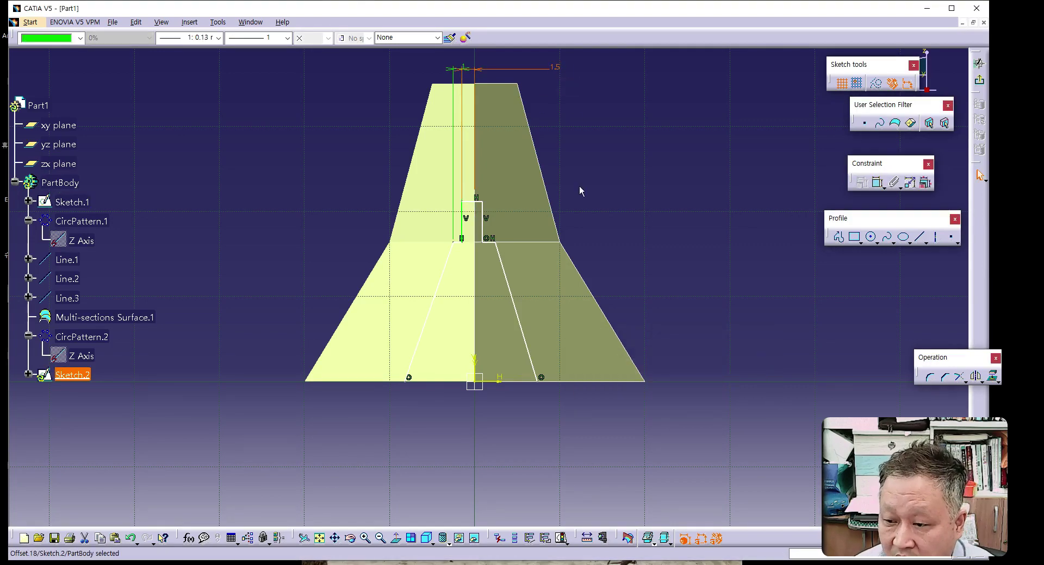
{"action": "left_click", "coordinate": [627, 190]}
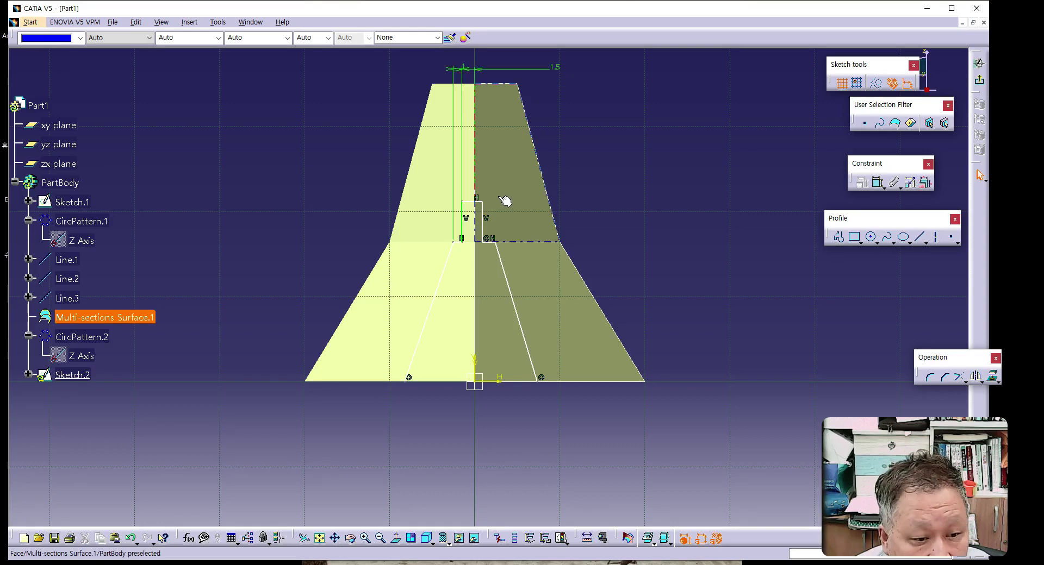
- Constrain the distance between the two vertical lines of the narrow top to 3 mm
{"action": "left_click", "coordinate": [465, 227]}
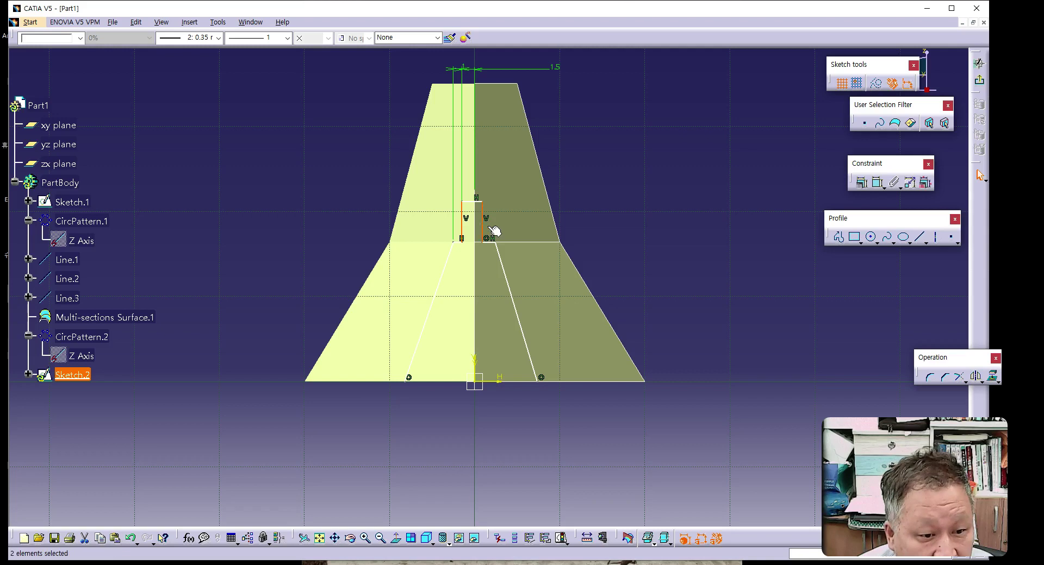
{"action": "left_click", "coordinate": [878, 184]}
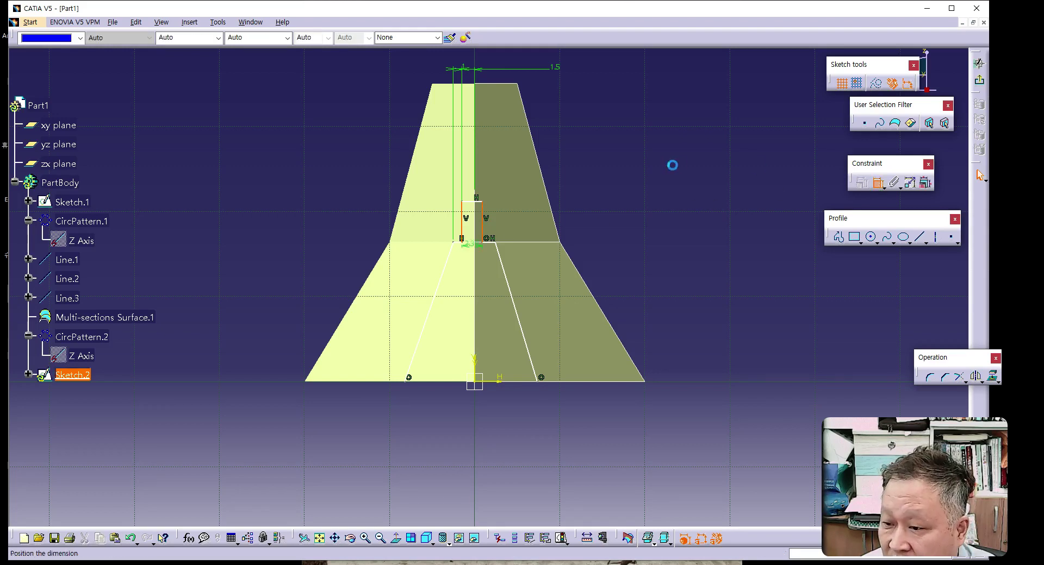
{"action": "double_click", "coordinate": [651, 146]}
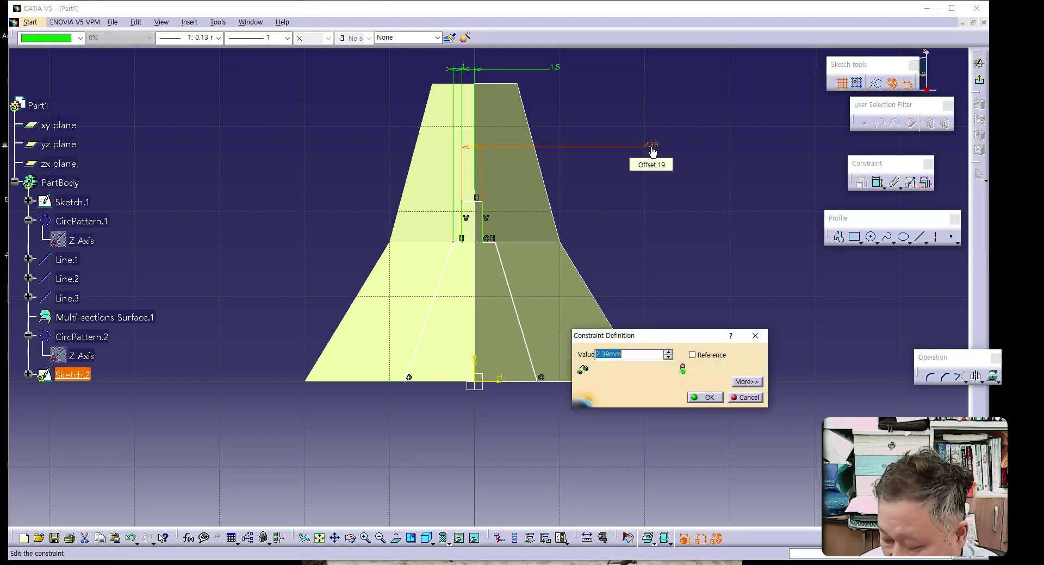
{"action": "type", "text": "3"}
{"action": "key", "text": "Return"}
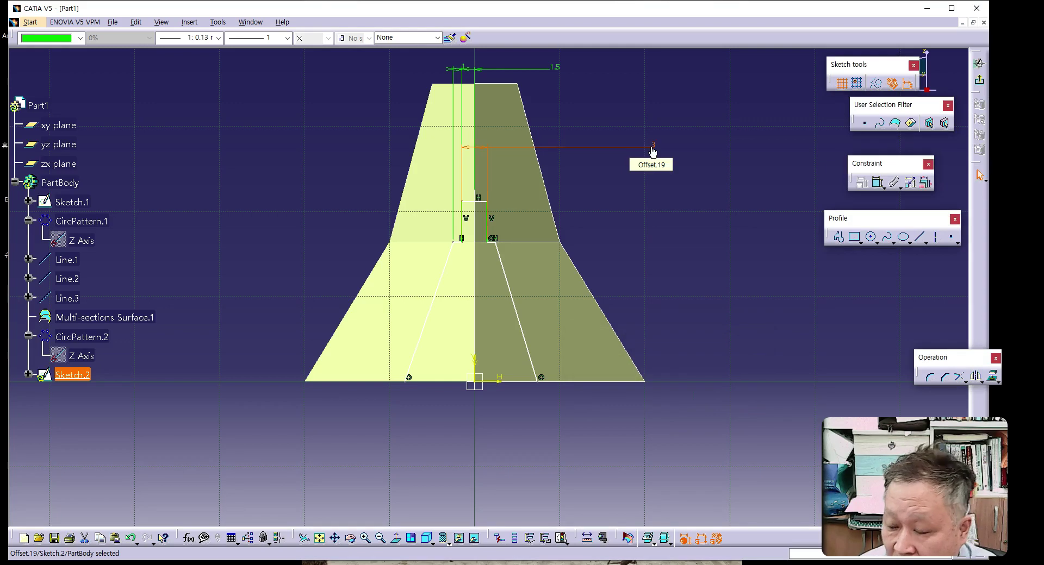
{"action": "left_click", "coordinate": [562, 212]}
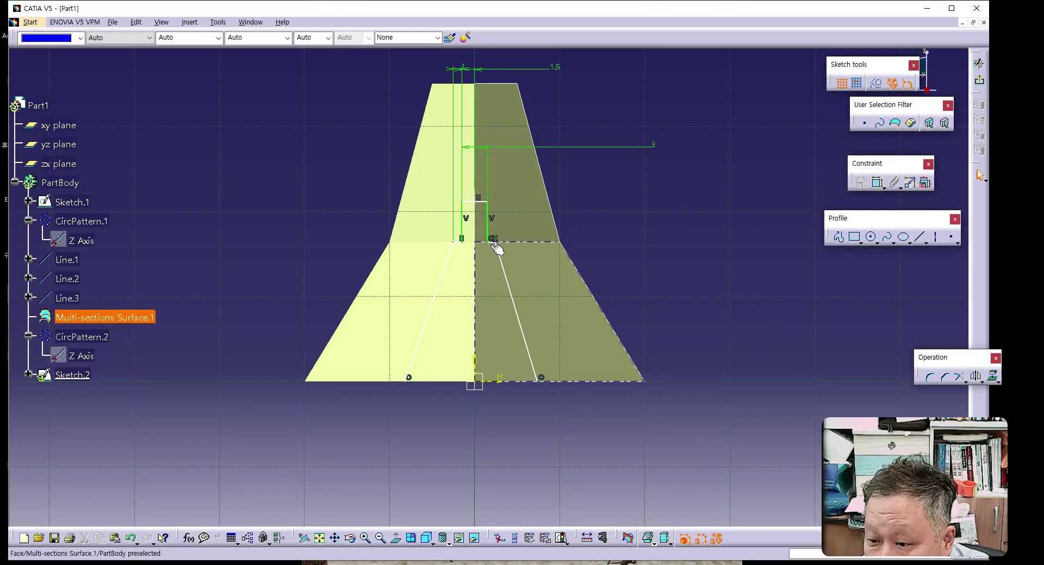
- Constrain the length of the profile's right horizontal shoulder to 1 mm
{"action": "left_click", "coordinate": [854, 237]}
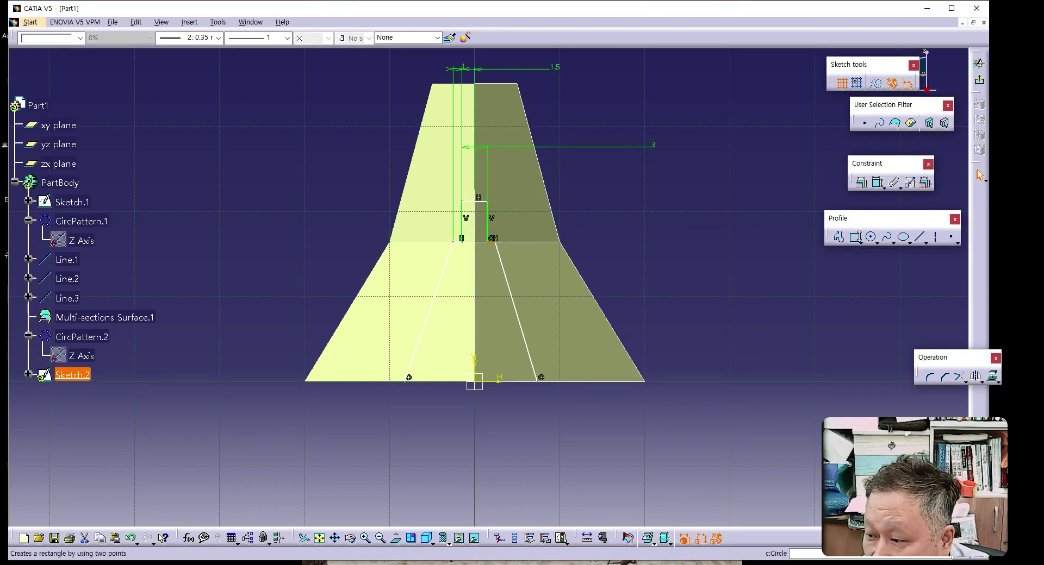
{"action": "left_click", "coordinate": [876, 183]}
{"action": "left_click", "coordinate": [487, 217]}
{"action": "left_click", "coordinate": [492, 238]}
{"action": "left_click", "coordinate": [581, 112]}
{"action": "double_click", "coordinate": [579, 109]}
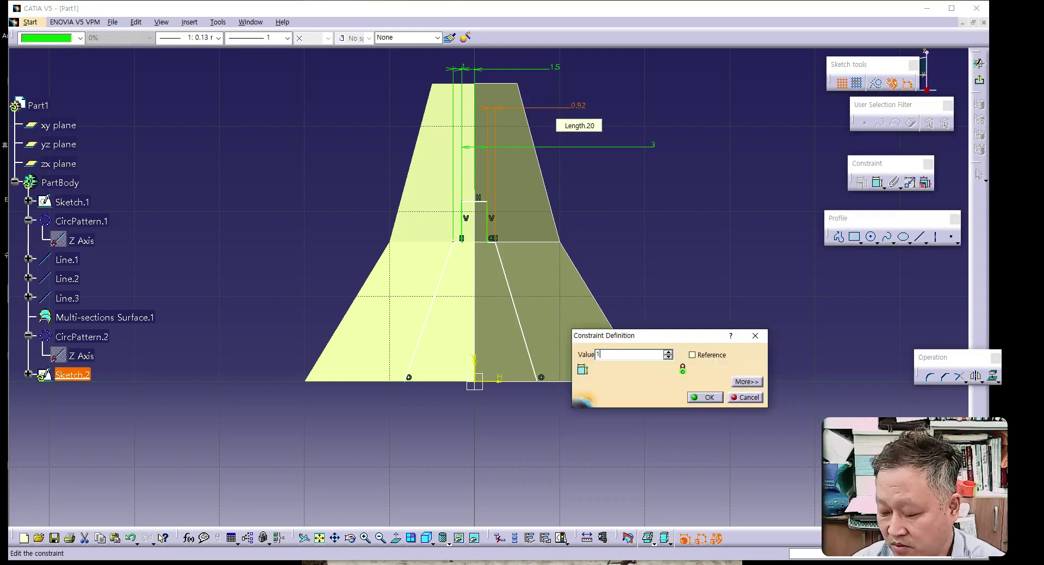
{"action": "key", "text": "Return"}
{"action": "left_click", "coordinate": [634, 262]}
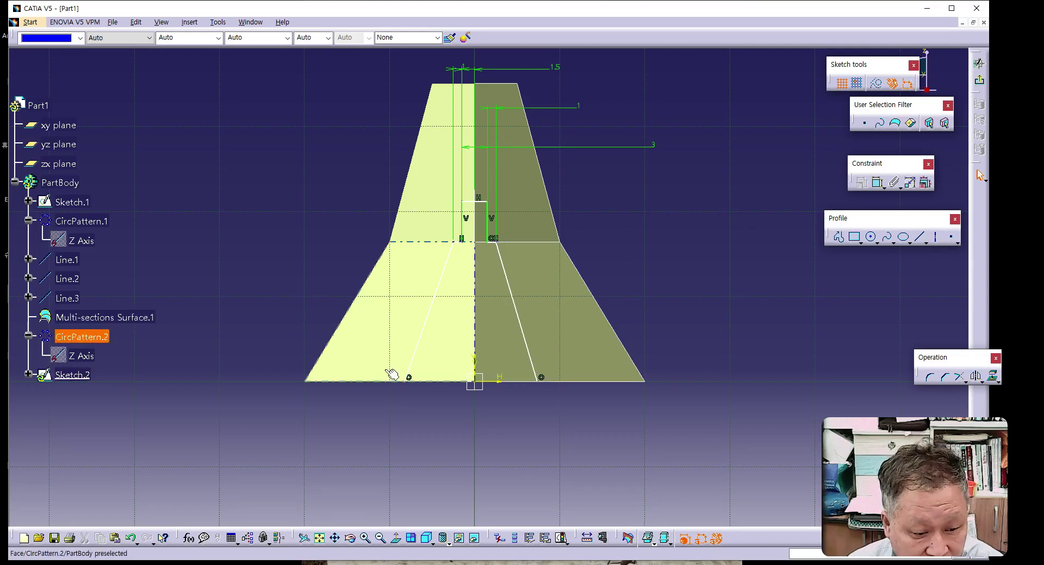
- Constrain the profile's left base endpoint to 10 mm from the vertical axis
{"action": "left_click", "coordinate": [409, 382]}
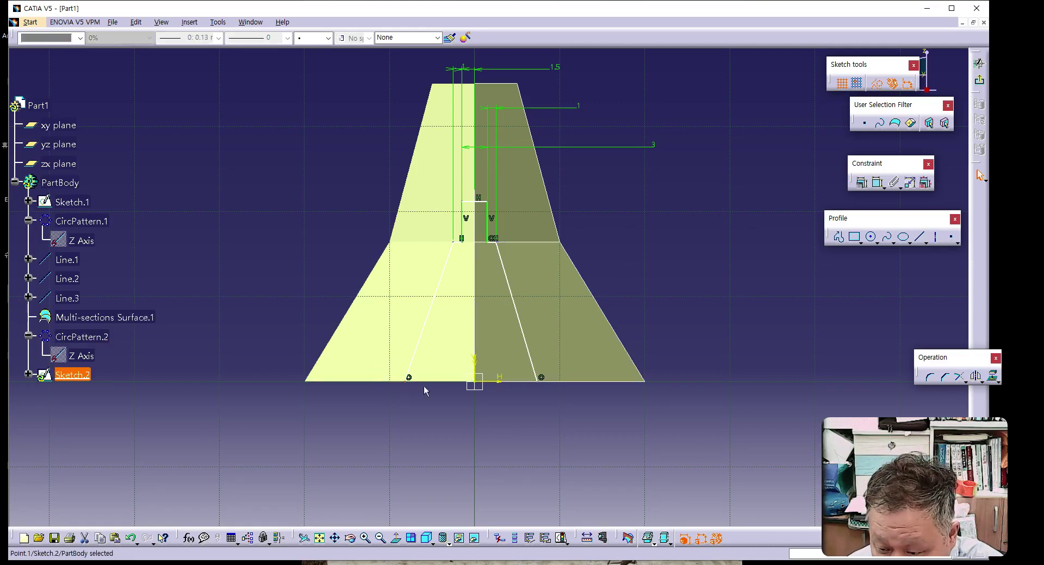
{"action": "left_click", "coordinate": [481, 383]}
{"action": "left_click", "coordinate": [878, 182]}
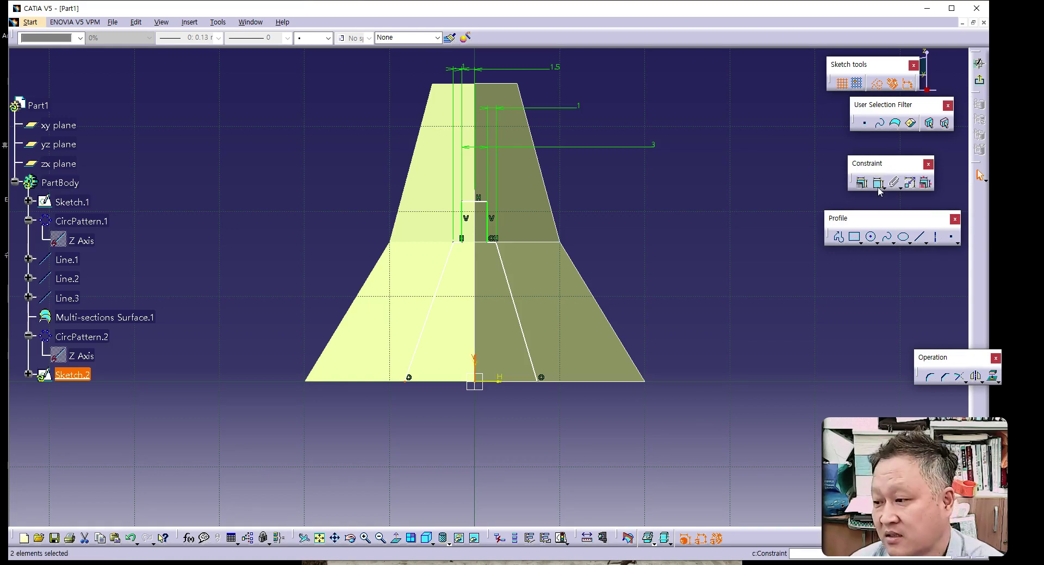
{"action": "double_click", "coordinate": [460, 418]}
{"action": "type", "text": "10"}
{"action": "key", "text": "Return"}
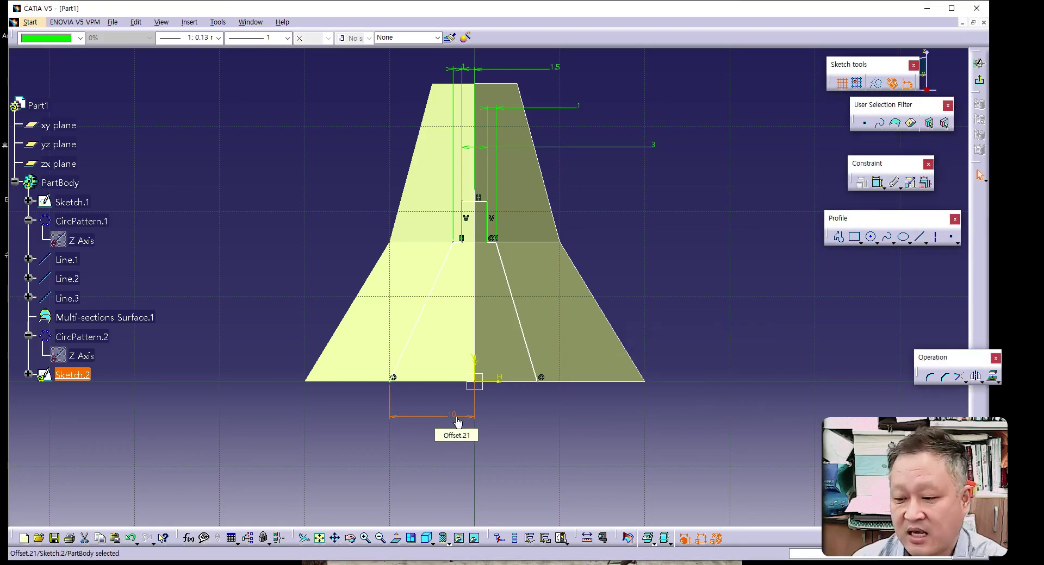
{"action": "left_click", "coordinate": [541, 436]}
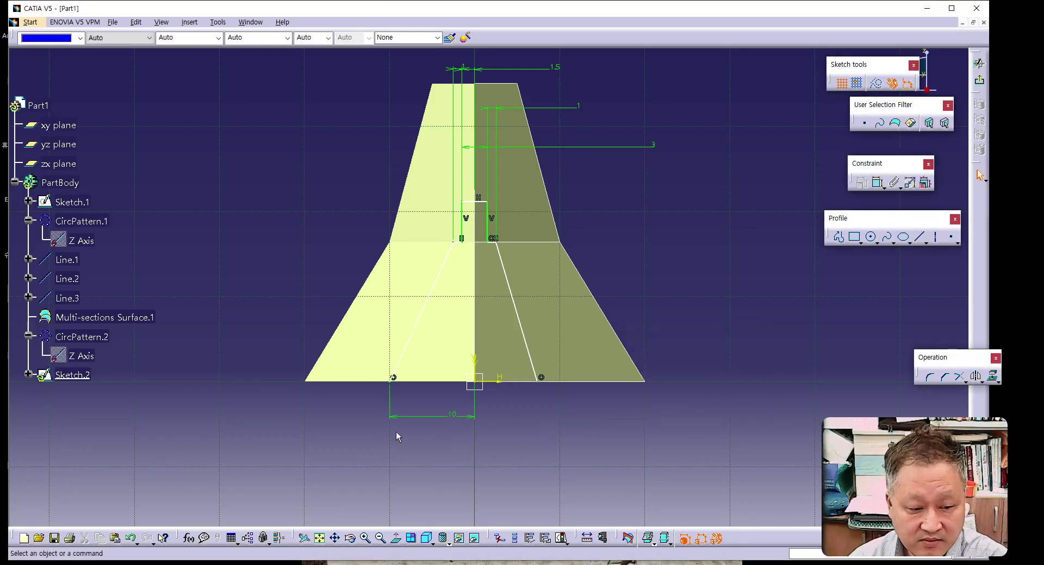
- Constrain the distance between the profile's two base endpoints to 20 mm
{"action": "left_click", "coordinate": [392, 379]}
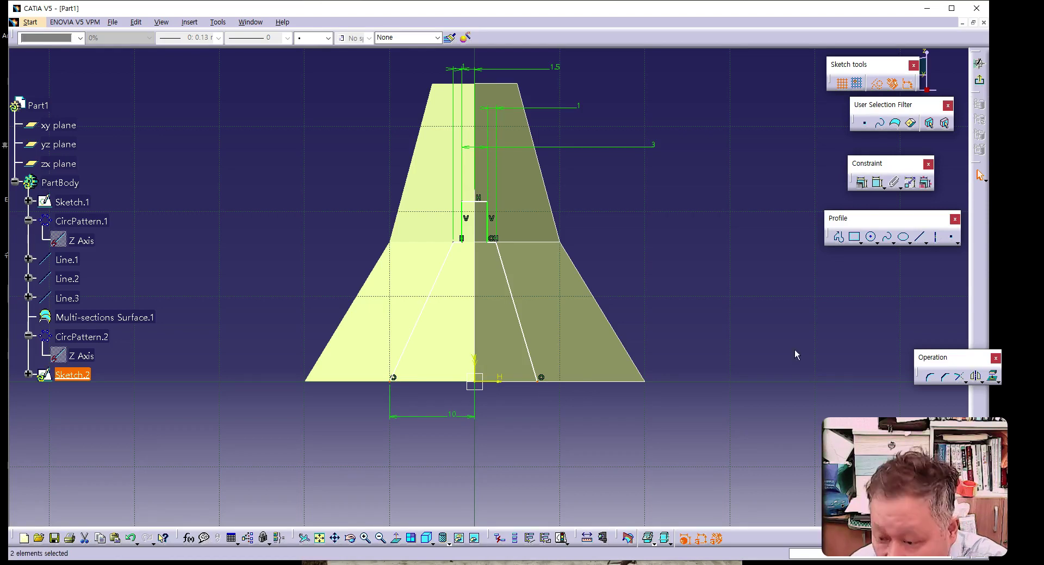
{"action": "left_click", "coordinate": [863, 183]}
{"action": "left_click", "coordinate": [528, 440]}
{"action": "double_click", "coordinate": [524, 441]}
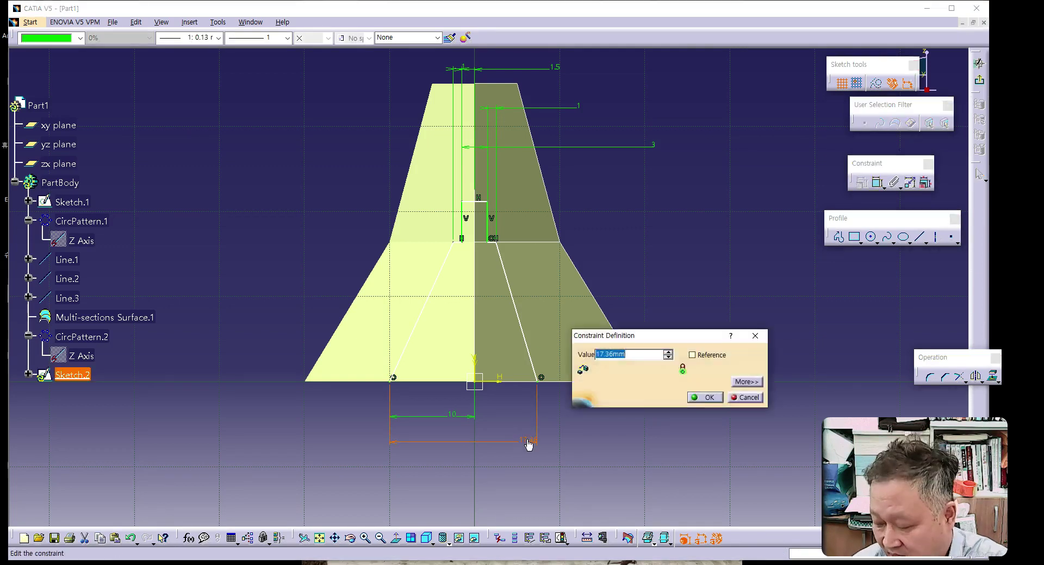
{"action": "type", "text": "20"}
{"action": "key", "text": "Return"}
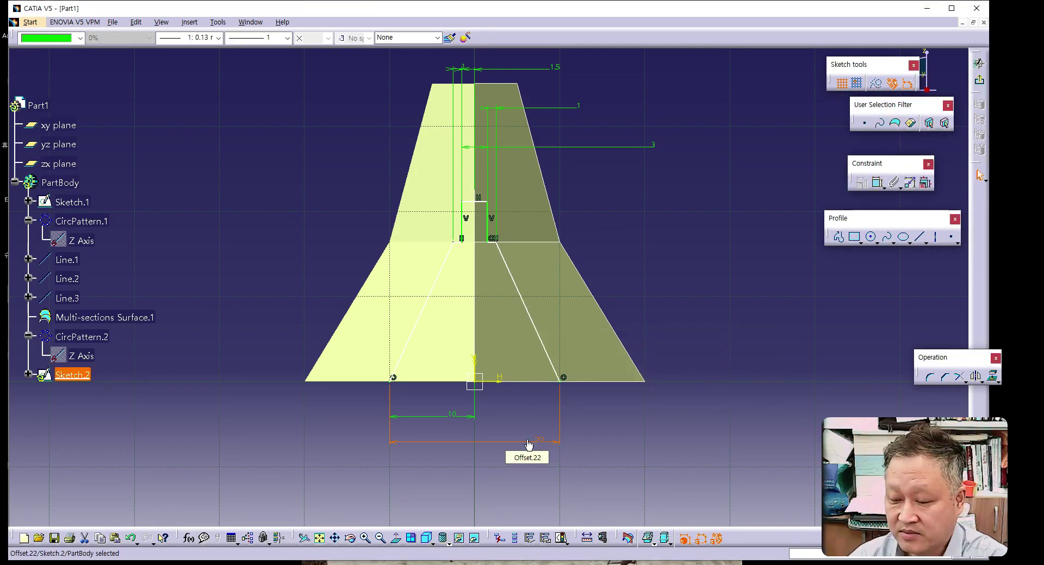
{"action": "left_click", "coordinate": [622, 439]}
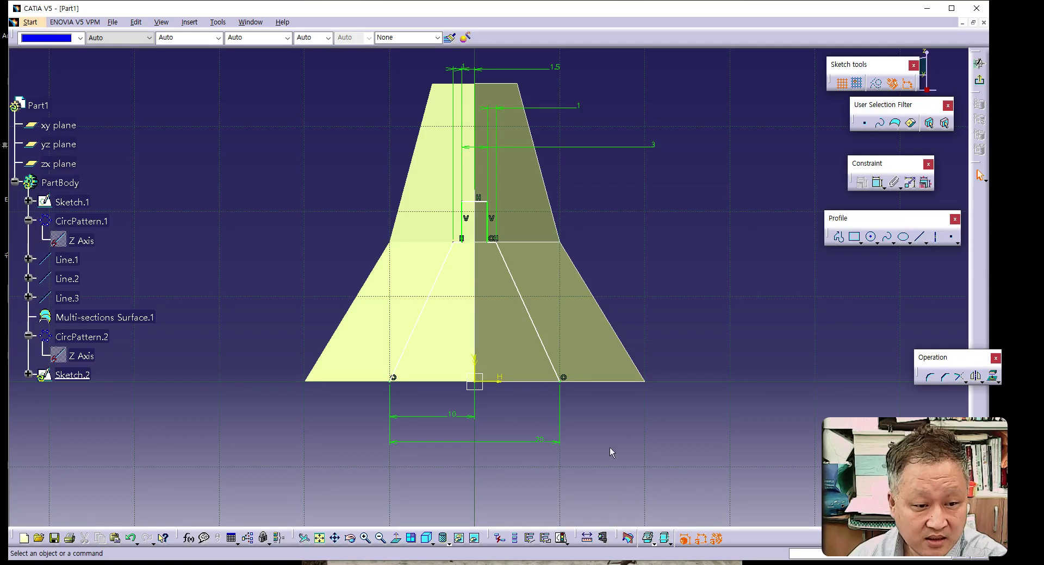
- Constrain the length of the narrow top's right vertical line to 5 mm
{"action": "left_click", "coordinate": [488, 225]}
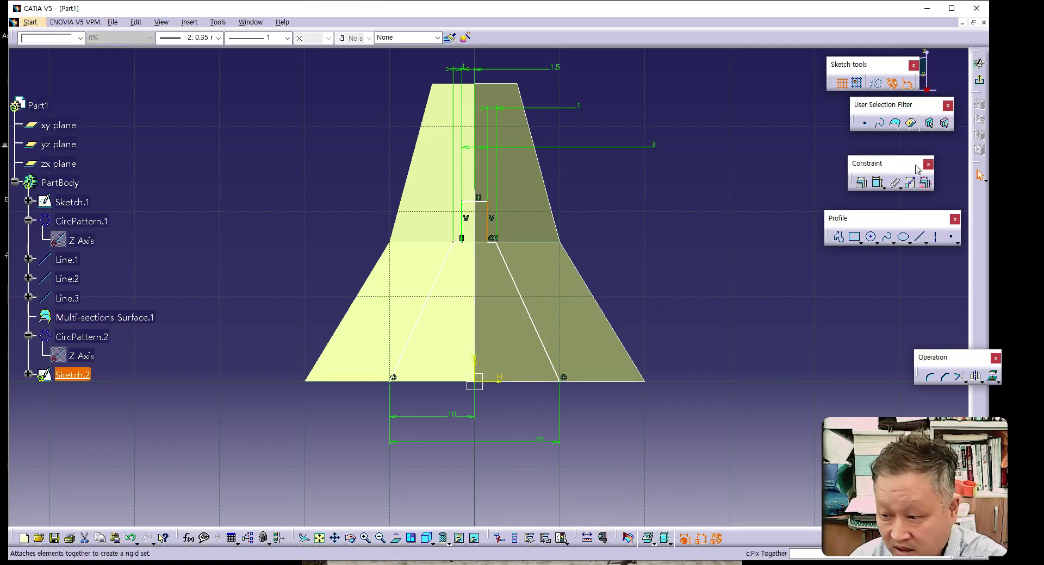
{"action": "left_click", "coordinate": [879, 184]}
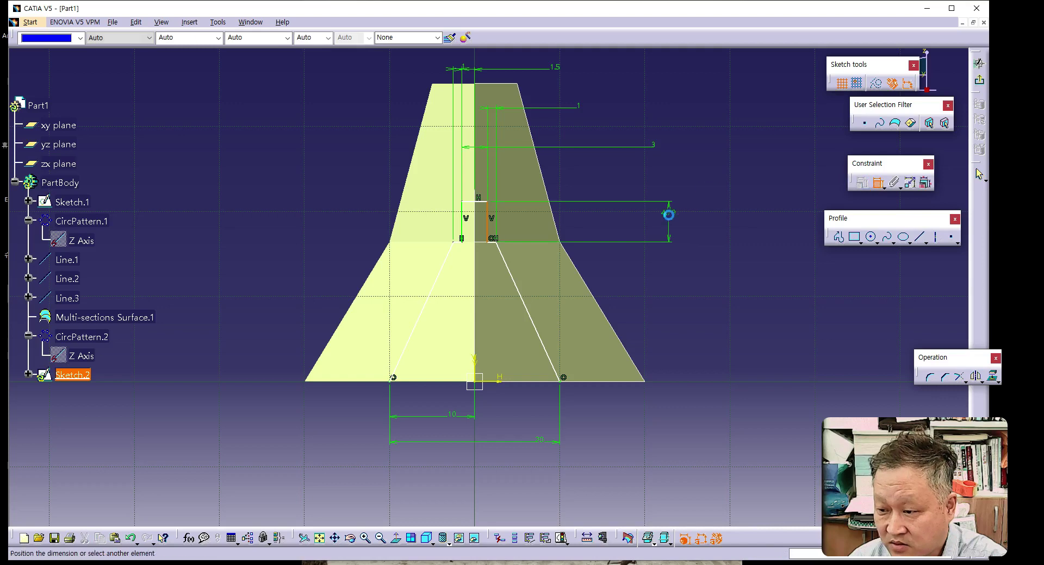
{"action": "left_click", "coordinate": [667, 219]}
{"action": "double_click", "coordinate": [668, 219]}
{"action": "type", "text": "5"}
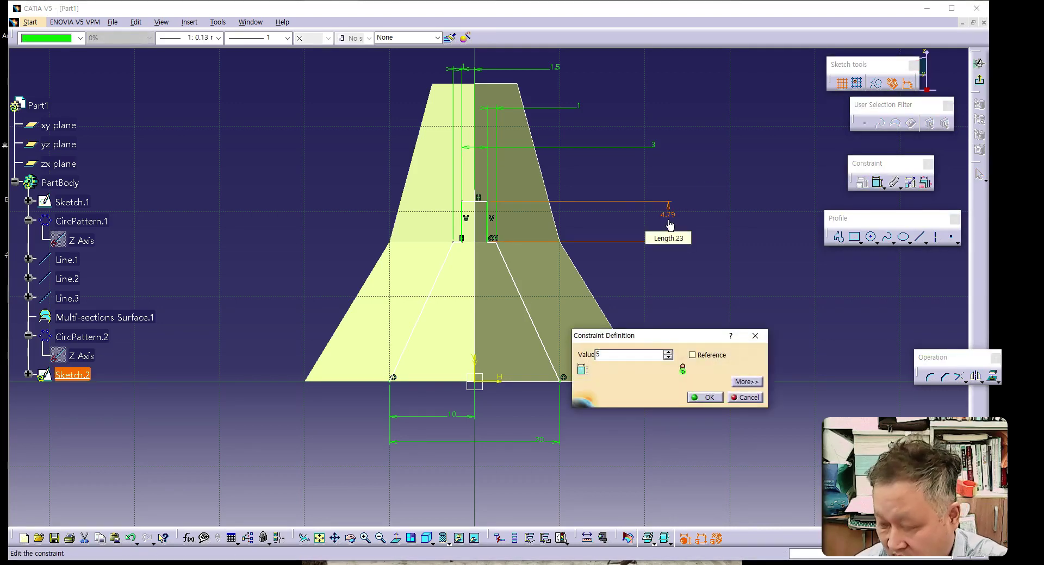
{"action": "key", "text": "Return"}
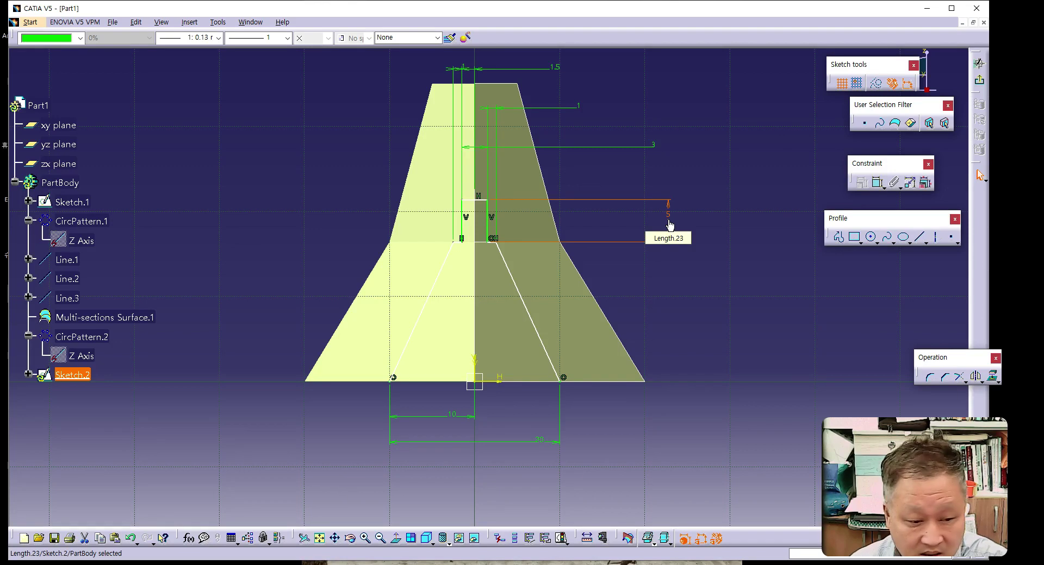
{"action": "left_click", "coordinate": [739, 314]}
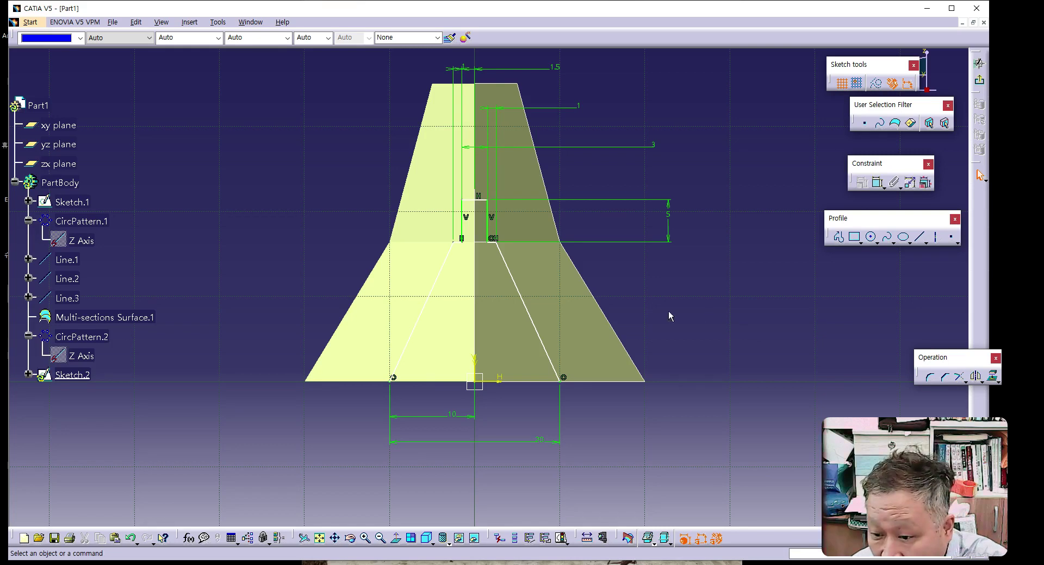
- Make the profile's right horizontal shoulder coincident with Line.2 and exit the sketch
{"action": "left_click", "coordinate": [531, 318]}
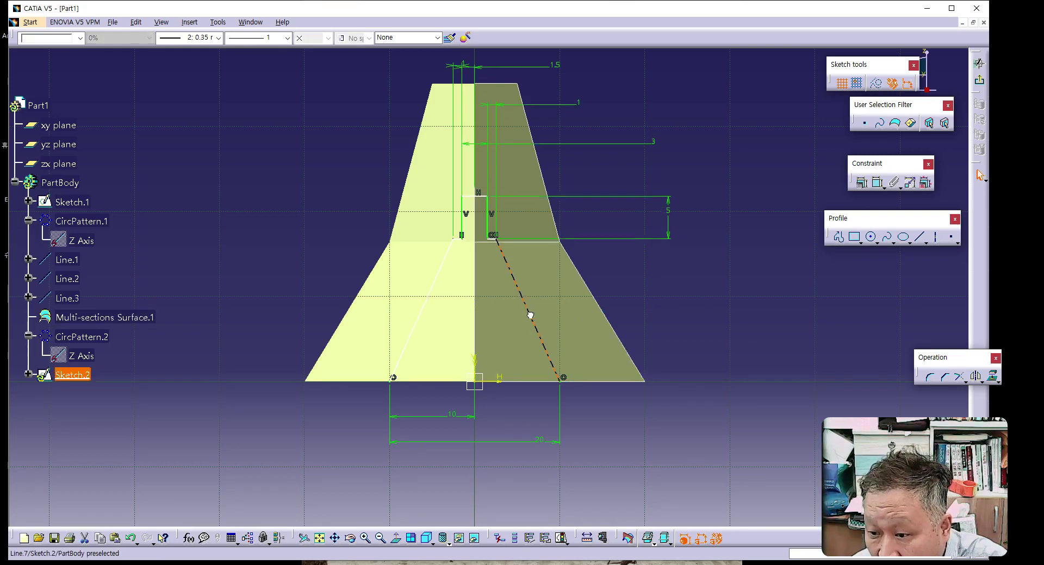
{"action": "left_click_drag", "start_coordinate": [531, 319], "coordinate": [529, 313]}
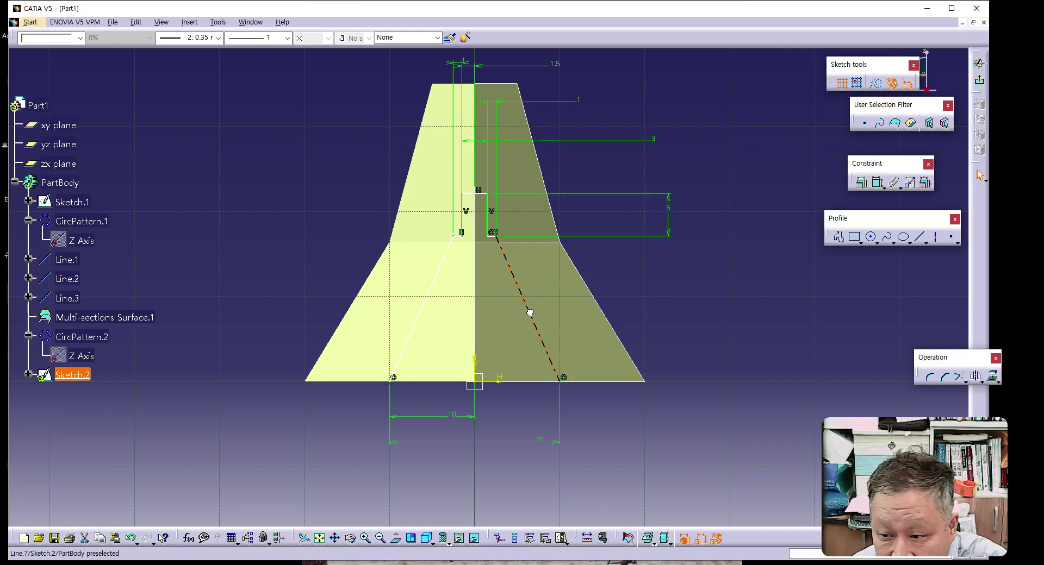
{"action": "left_click", "coordinate": [496, 237]}
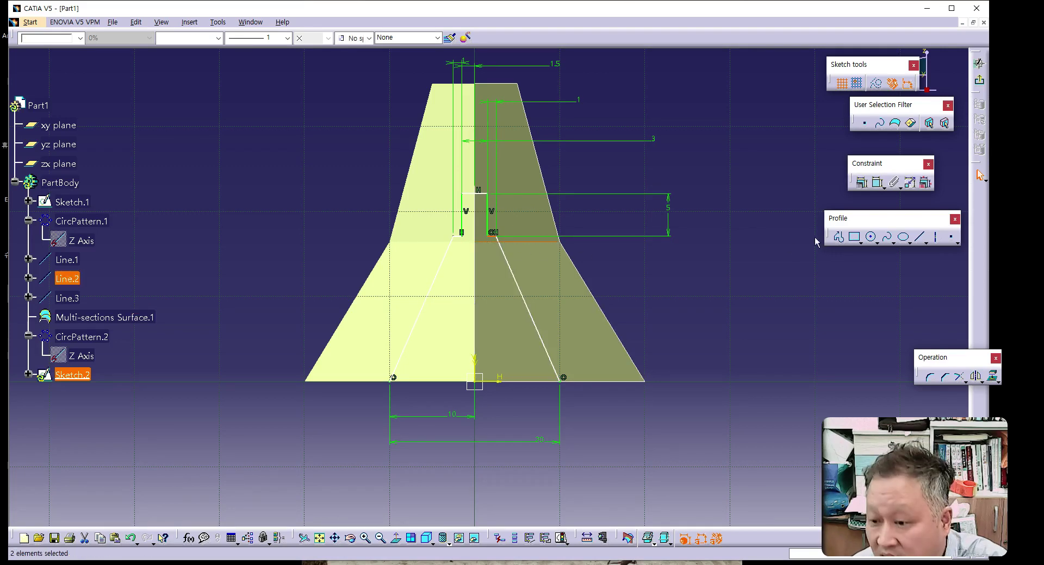
{"action": "left_click", "coordinate": [861, 185]}
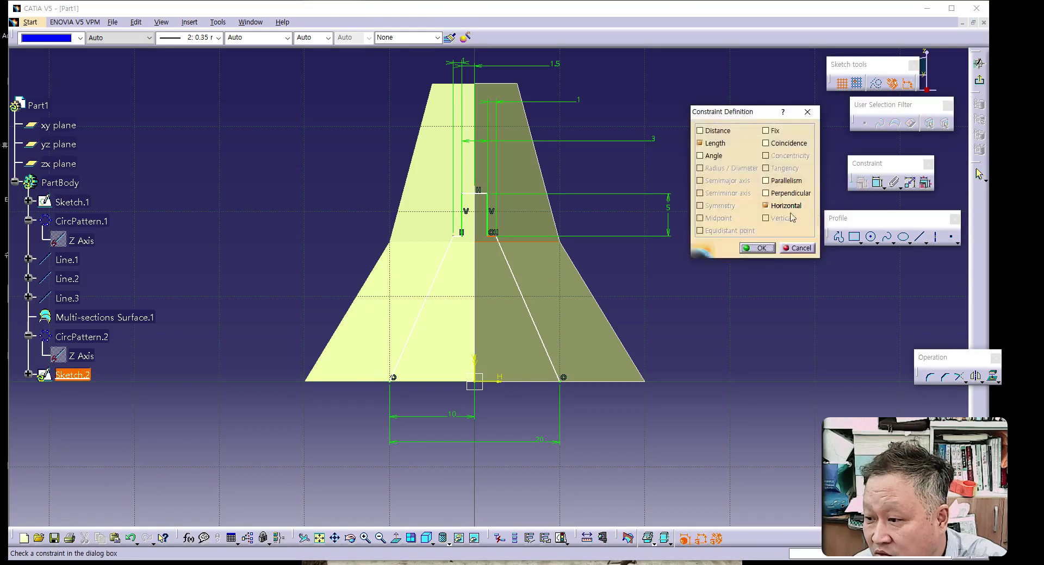
{"action": "left_click", "coordinate": [765, 143]}
{"action": "left_click", "coordinate": [763, 249]}
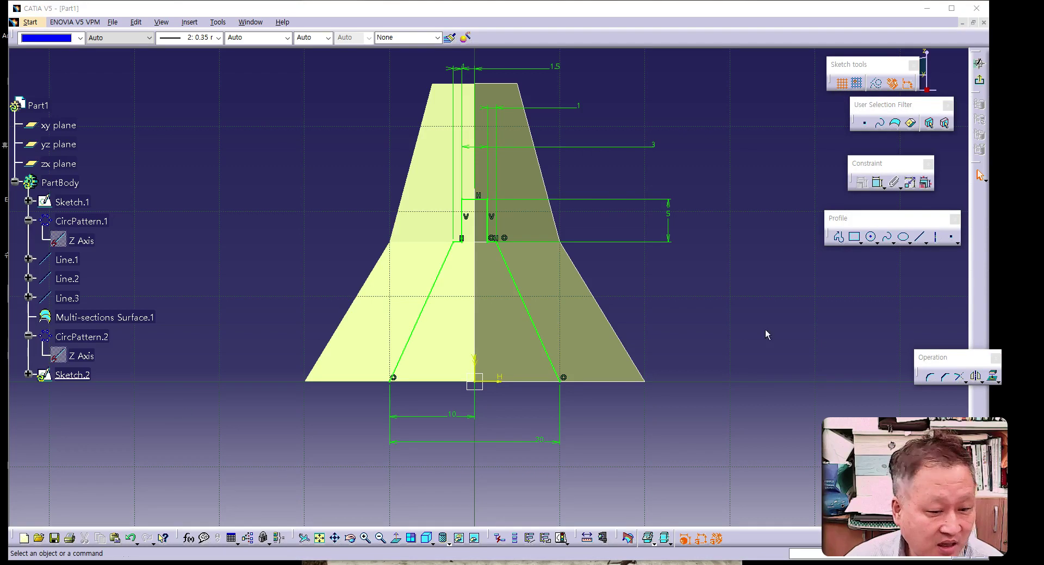
{"action": "left_click", "coordinate": [981, 82]}
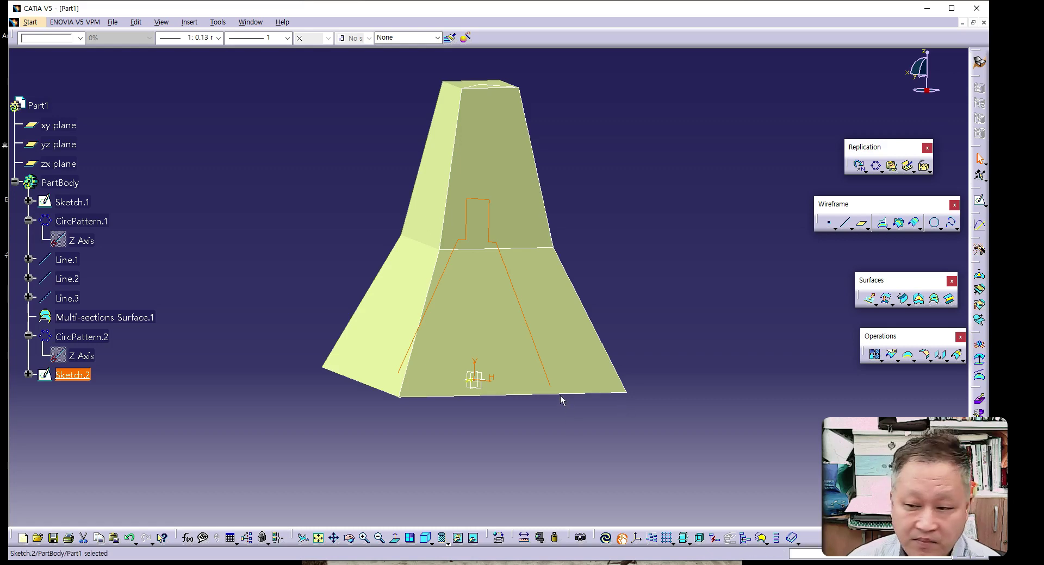
- Join Multi-sections Surface.1 and CircPattern.2 into one surface, clearing Sketch.2 from the elements to join
{"action": "middle_click_drag", "start_coordinate": [594, 387], "coordinate": [583, 342]}
{"action": "middle_click_drag", "start_coordinate": [517, 435], "coordinate": [467, 189]}
{"action": "middle_click_drag", "start_coordinate": [613, 299], "coordinate": [673, 294]}
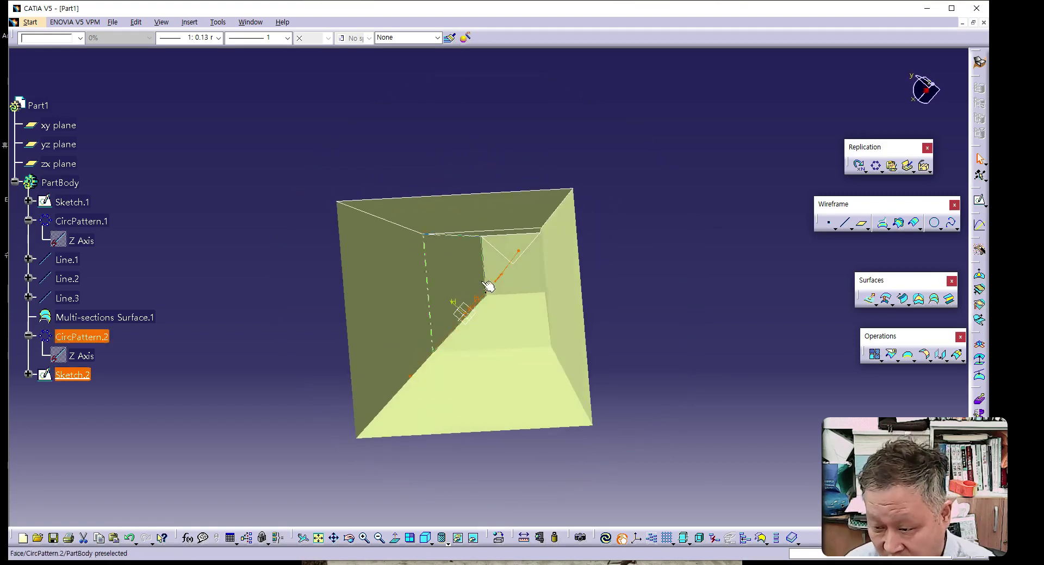
{"action": "middle_click_drag", "start_coordinate": [608, 330], "coordinate": [655, 426]}
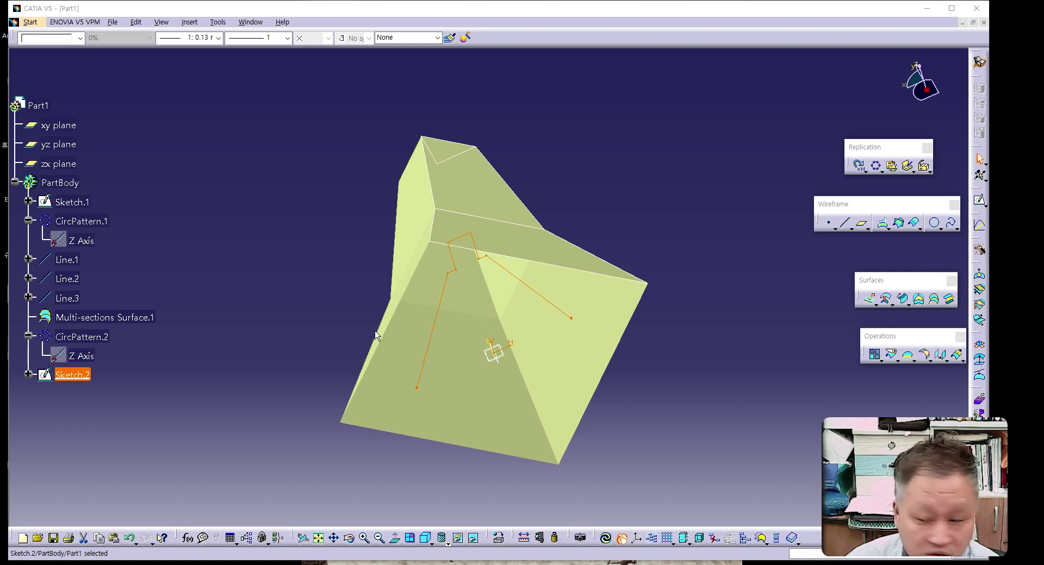
{"action": "middle_click_drag", "start_coordinate": [326, 220], "coordinate": [384, 413]}
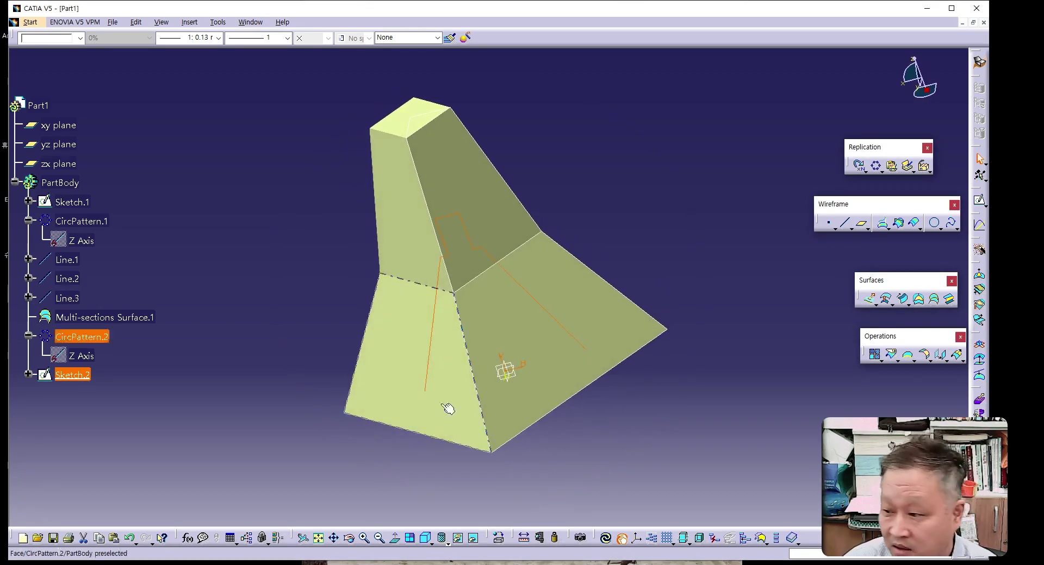
{"action": "left_click", "coordinate": [872, 356]}
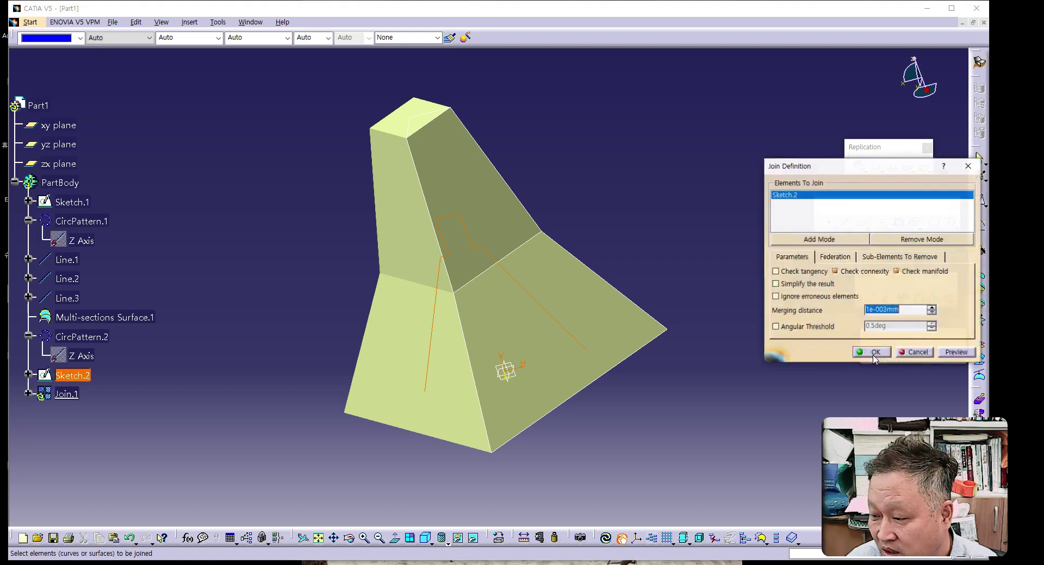
{"action": "left_click_drag", "start_coordinate": [832, 170], "coordinate": [662, 180]}
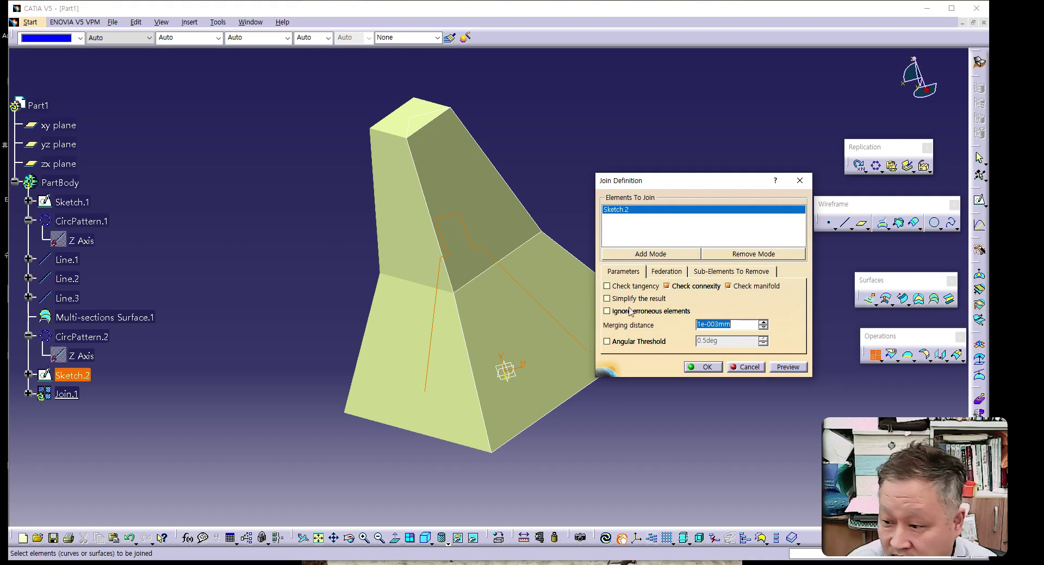
{"action": "right_click", "coordinate": [615, 212]}
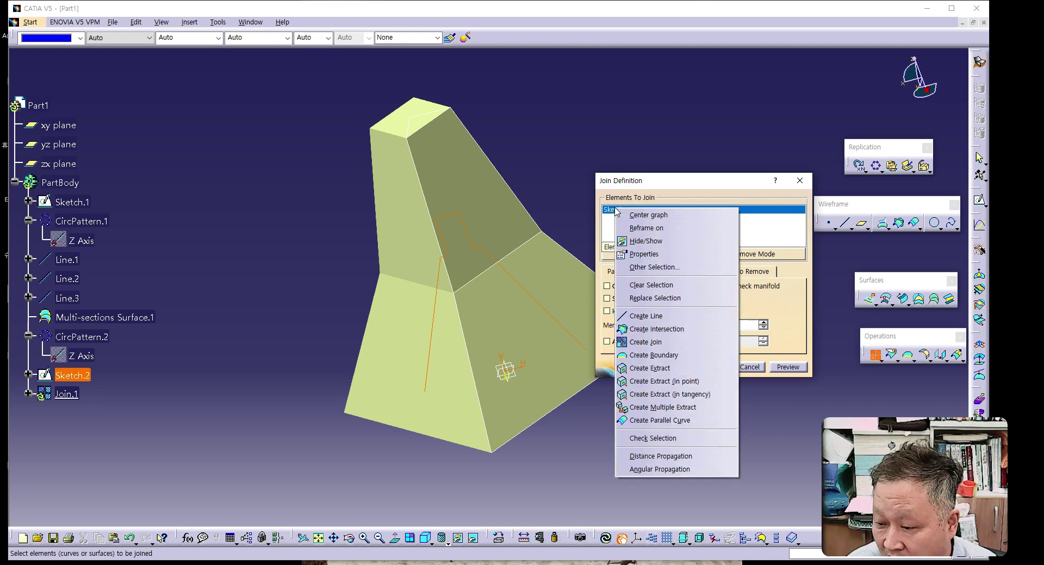
{"action": "left_click", "coordinate": [652, 285]}
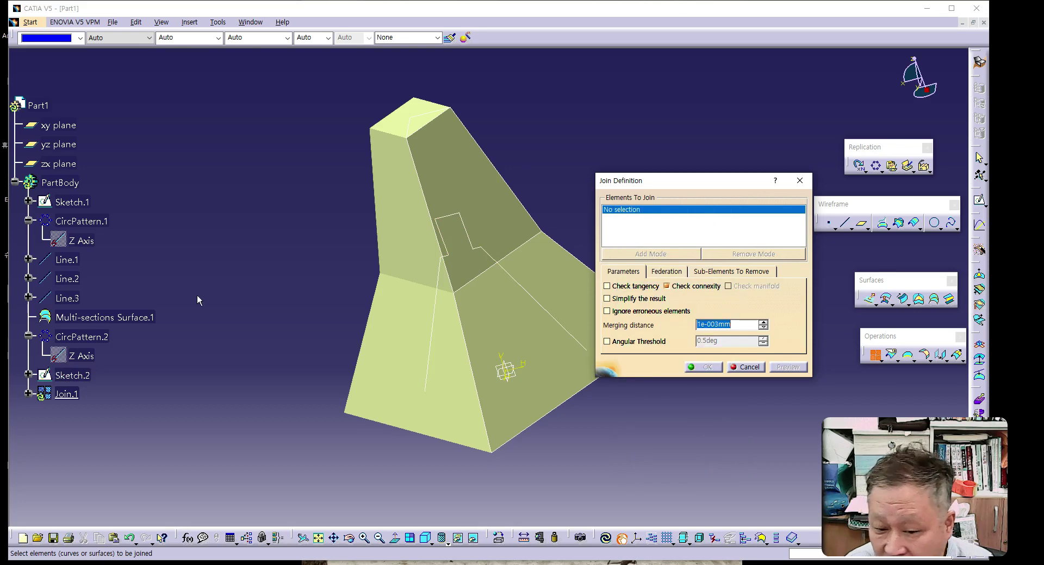
{"action": "left_click", "coordinate": [82, 319]}
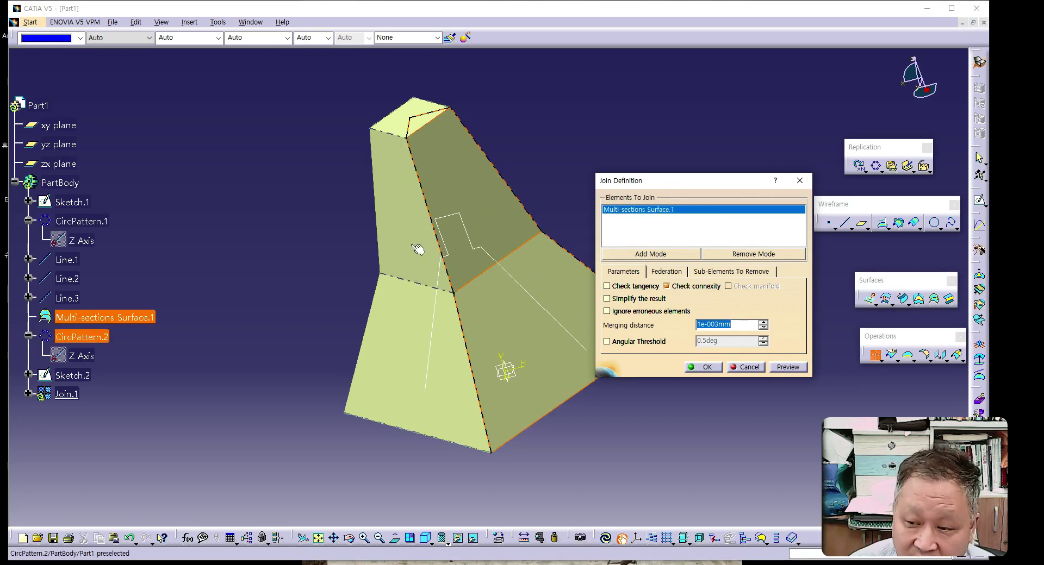
{"action": "left_click", "coordinate": [83, 337]}
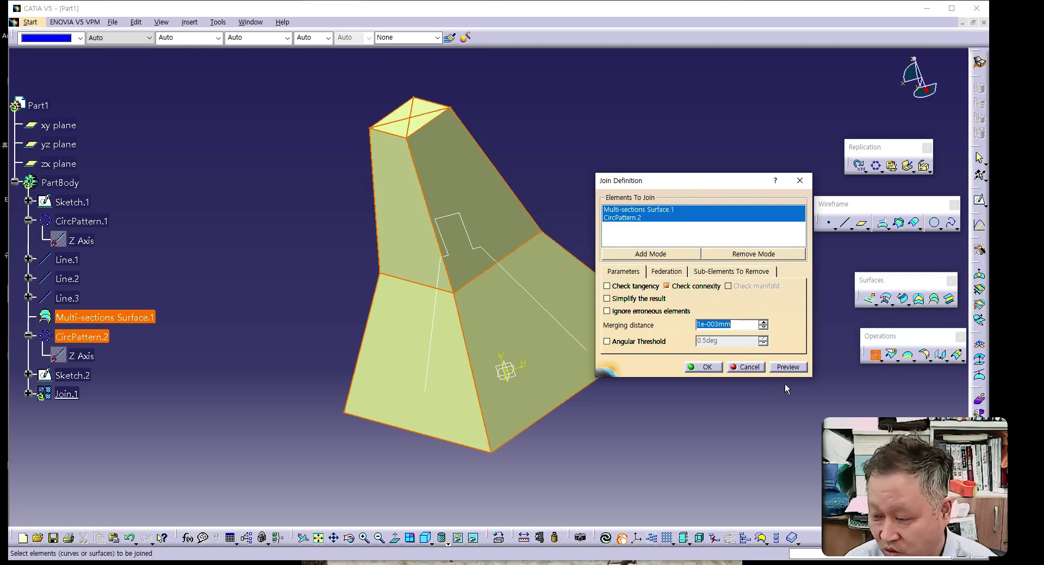
{"action": "left_click", "coordinate": [702, 367]}
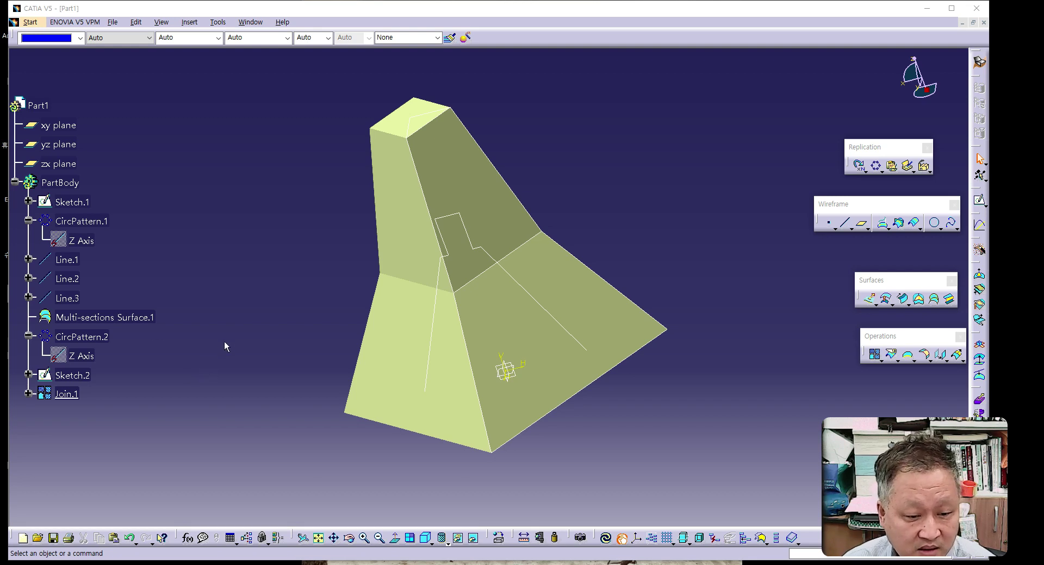
- Extrude the stepped profile Sketch.2 as a surface 20 mm along the sketch normal, with the second limit at 0 mm
{"action": "middle_click_drag", "start_coordinate": [259, 258], "coordinate": [296, 188]}
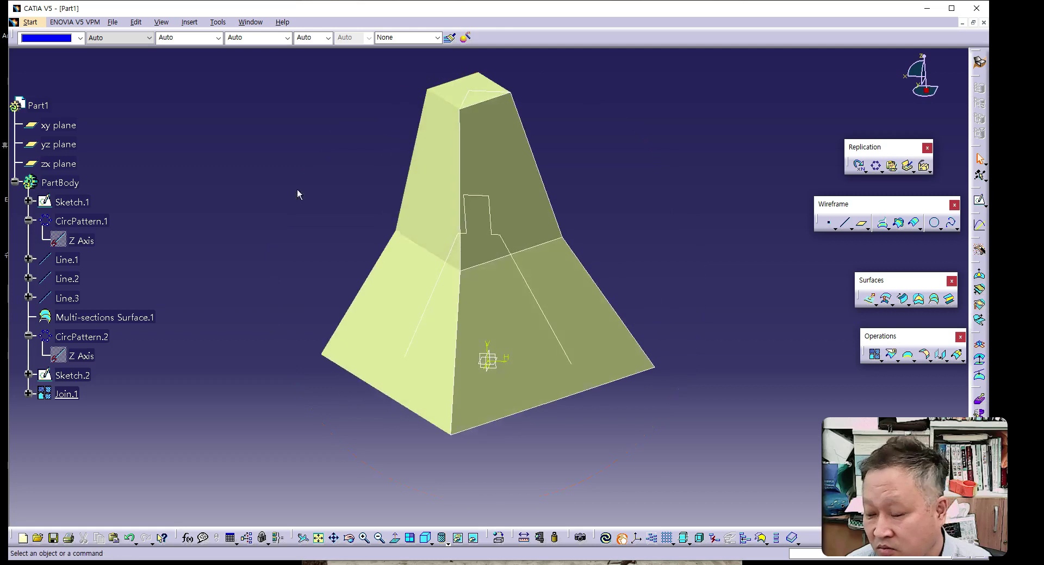
{"action": "left_click", "coordinate": [870, 300]}
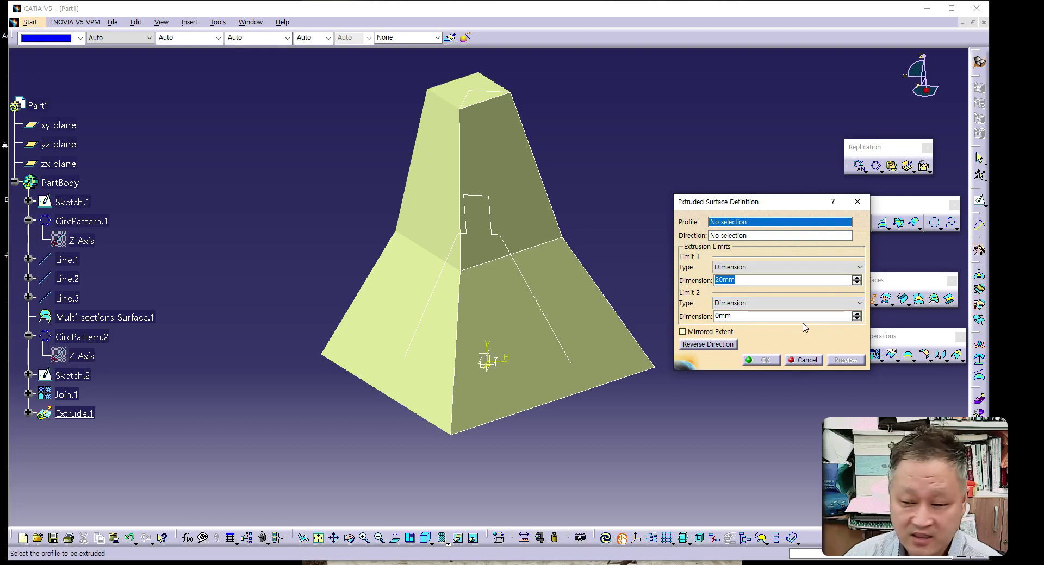
{"action": "left_click", "coordinate": [535, 297]}
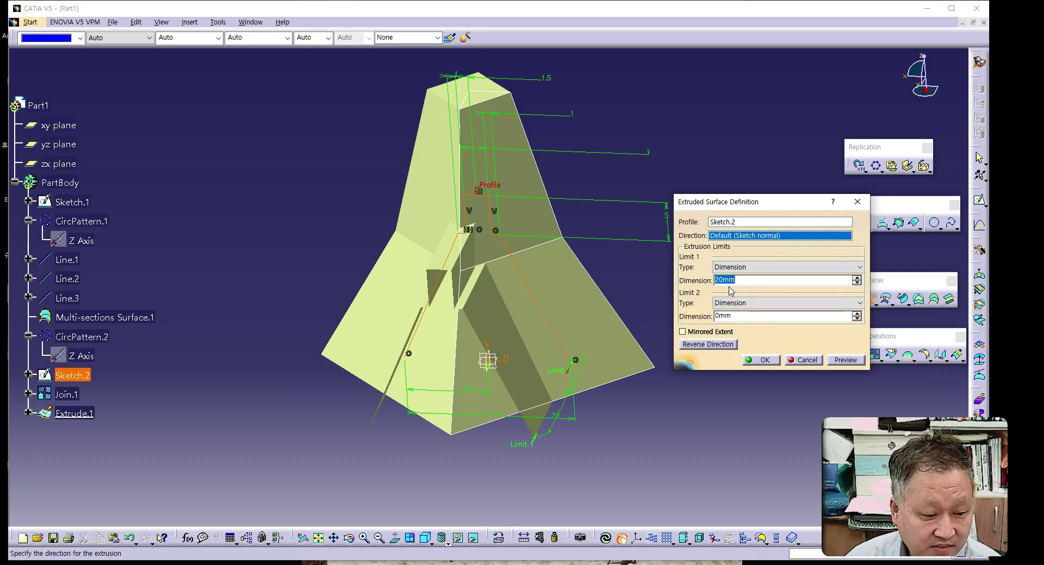
{"action": "left_click", "coordinate": [848, 361]}
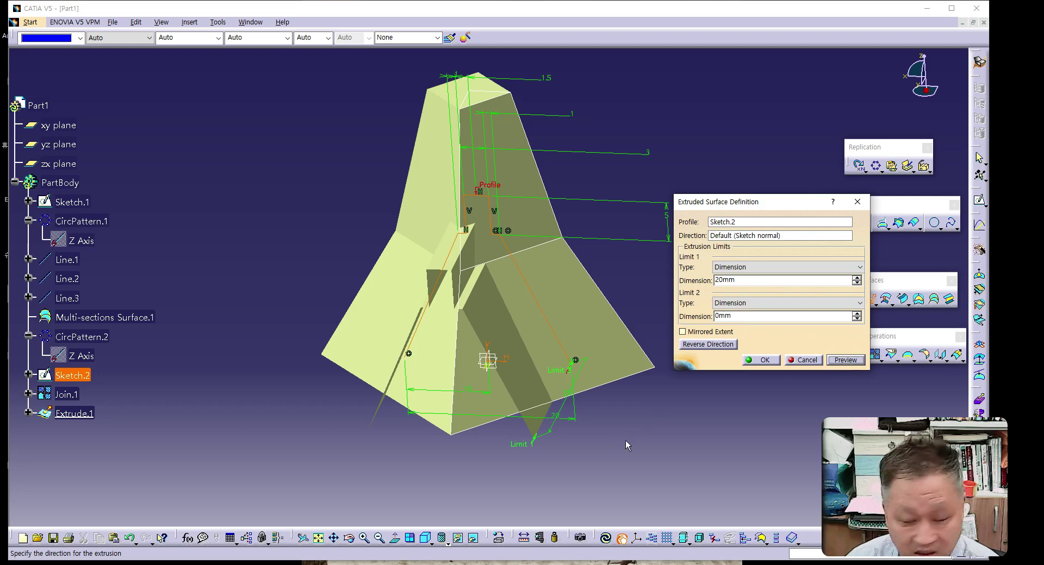
{"action": "middle_click_drag", "start_coordinate": [646, 443], "coordinate": [518, 422]}
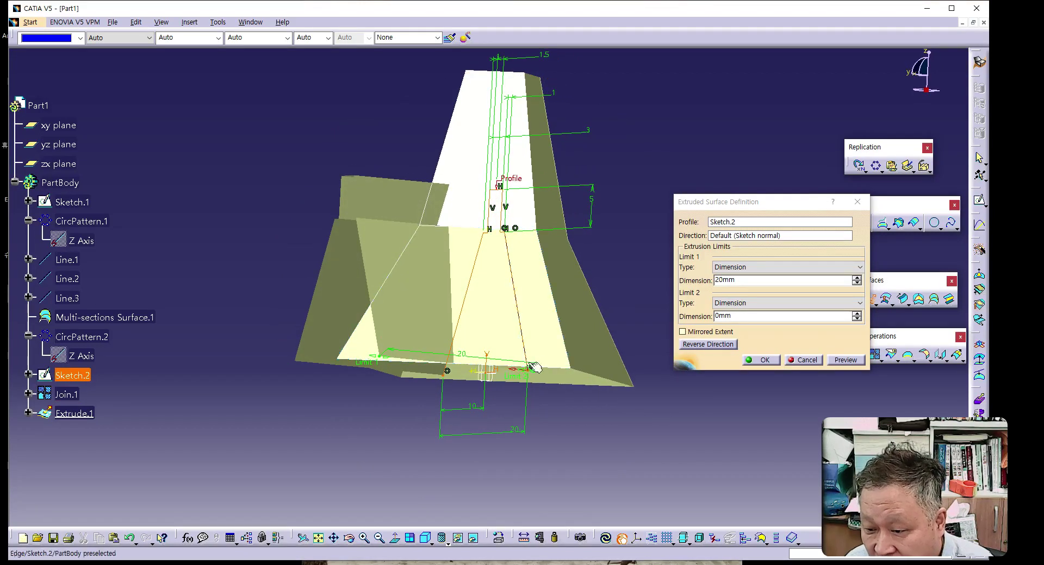
{"action": "left_click", "coordinate": [759, 361]}
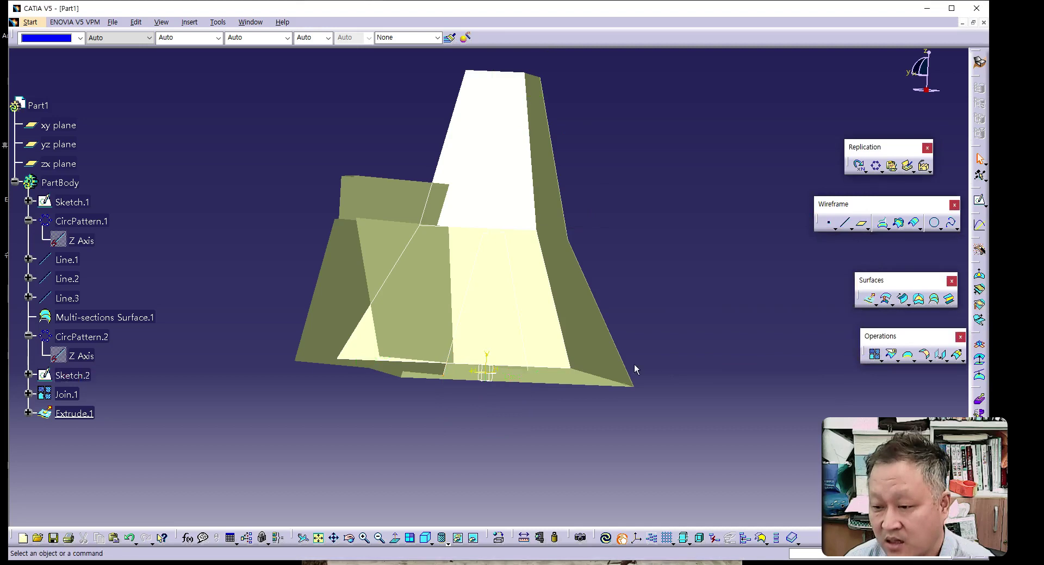
- Examine from below and from the sides where the extruded stepped surface passes through the four-sided body
{"action": "middle_click_drag", "start_coordinate": [544, 390], "coordinate": [708, 383]}
{"action": "middle_click_drag", "start_coordinate": [346, 425], "coordinate": [600, 152]}
{"action": "left_click", "coordinate": [563, 341]}
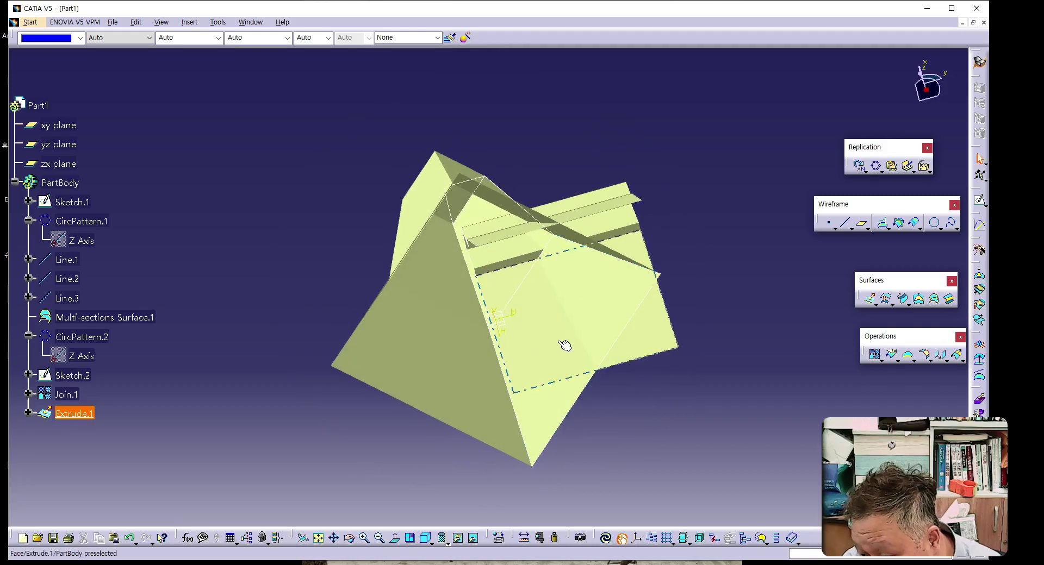
{"action": "middle_click_drag", "start_coordinate": [554, 344], "coordinate": [587, 435]}
{"action": "middle_click_drag", "start_coordinate": [714, 275], "coordinate": [531, 266]}
{"action": "middle_click_drag", "start_coordinate": [531, 348], "coordinate": [693, 296]}
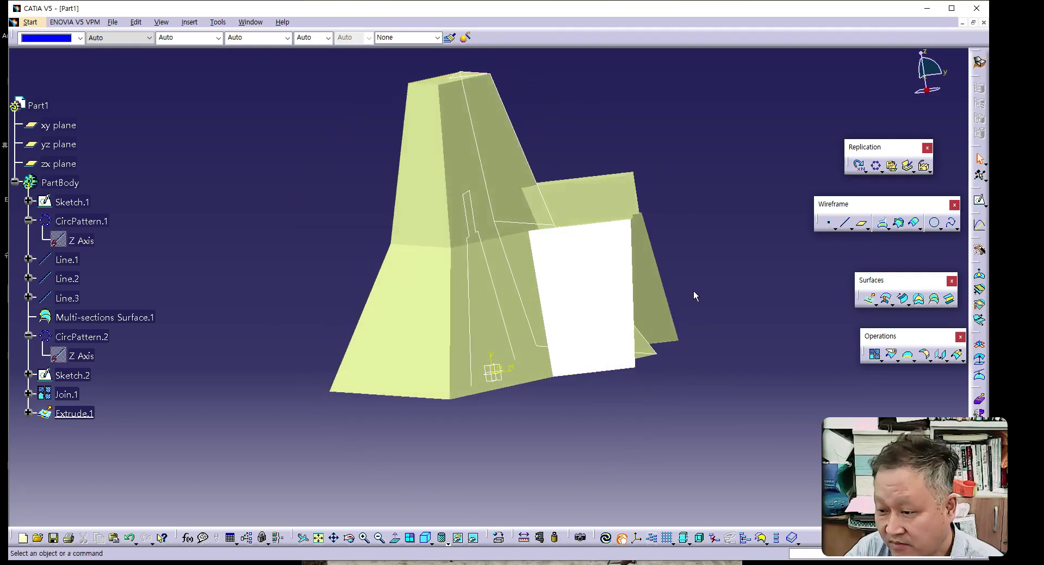
{"action": "middle_click_drag", "start_coordinate": [600, 288], "coordinate": [578, 248]}
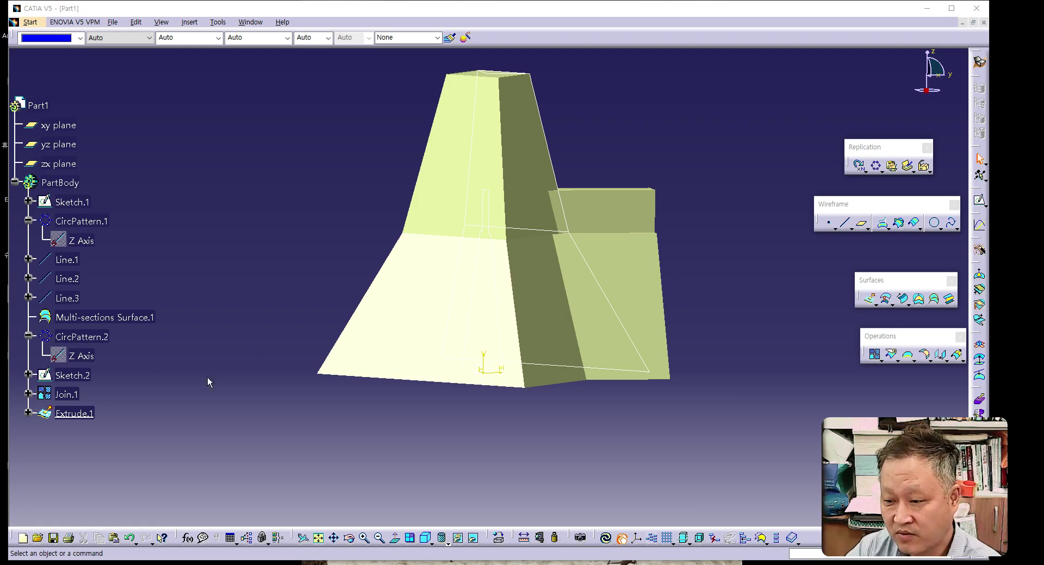
{"action": "middle_click_drag", "start_coordinate": [615, 305], "coordinate": [478, 302]}
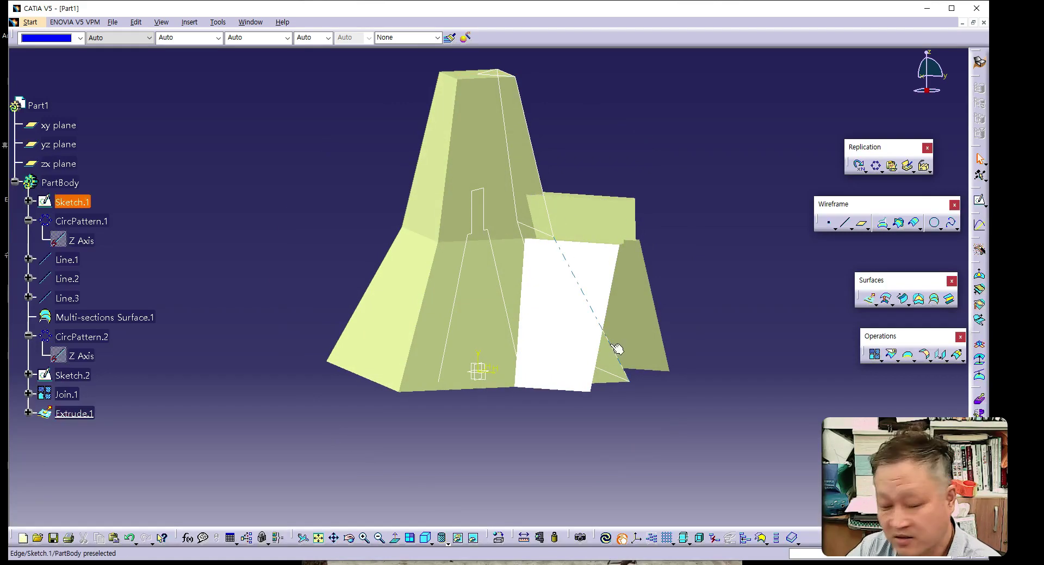
{"action": "middle_click_drag", "start_coordinate": [458, 271], "coordinate": [355, 283]}
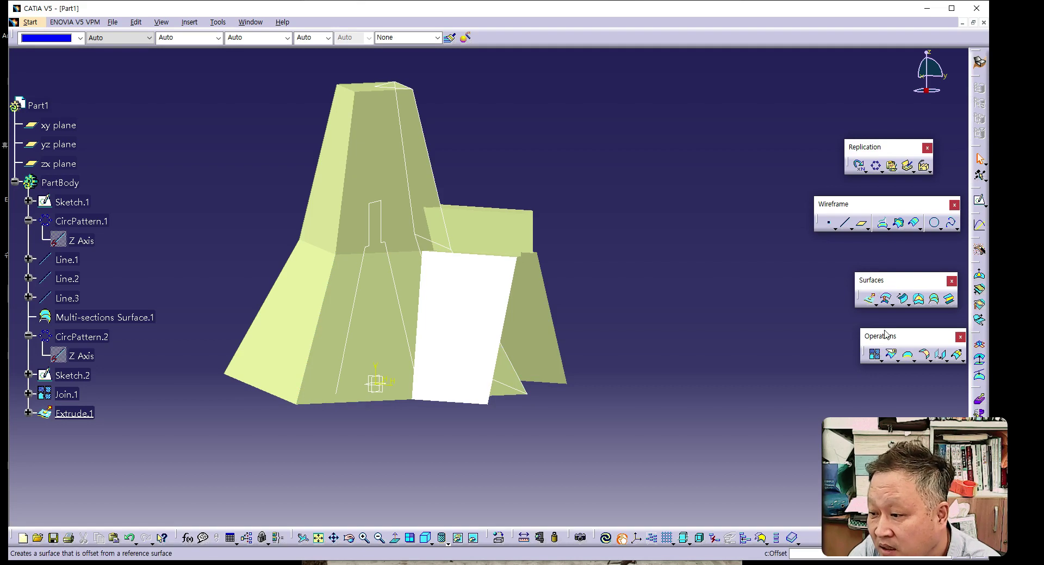
- Split the stepped surface Extrude.1 with Join.1 as cutting element, comparing both sides and keeping the portion inside the four-sided body
{"action": "left_click", "coordinate": [892, 355]}
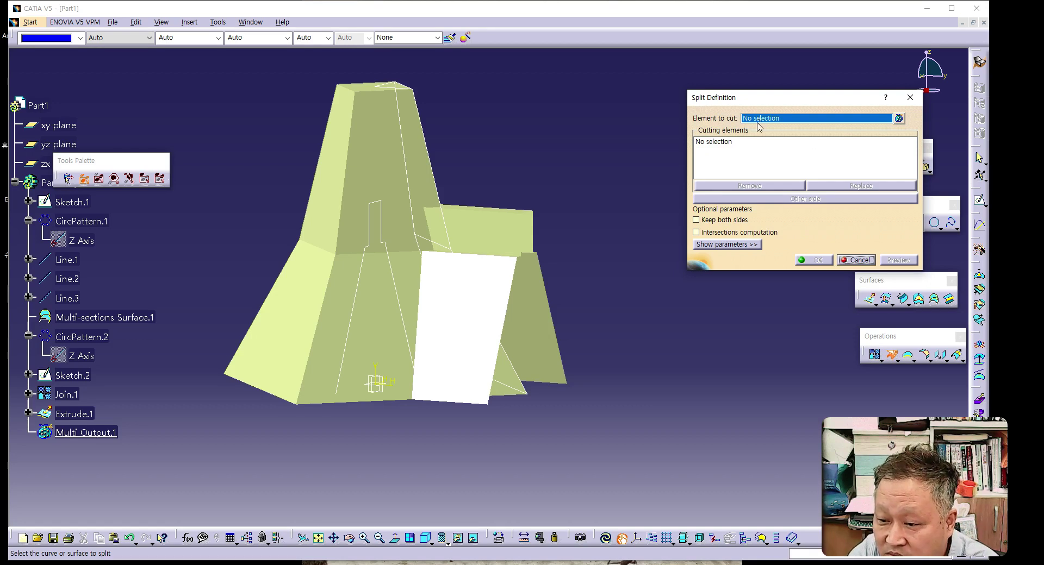
{"action": "left_click", "coordinate": [493, 244]}
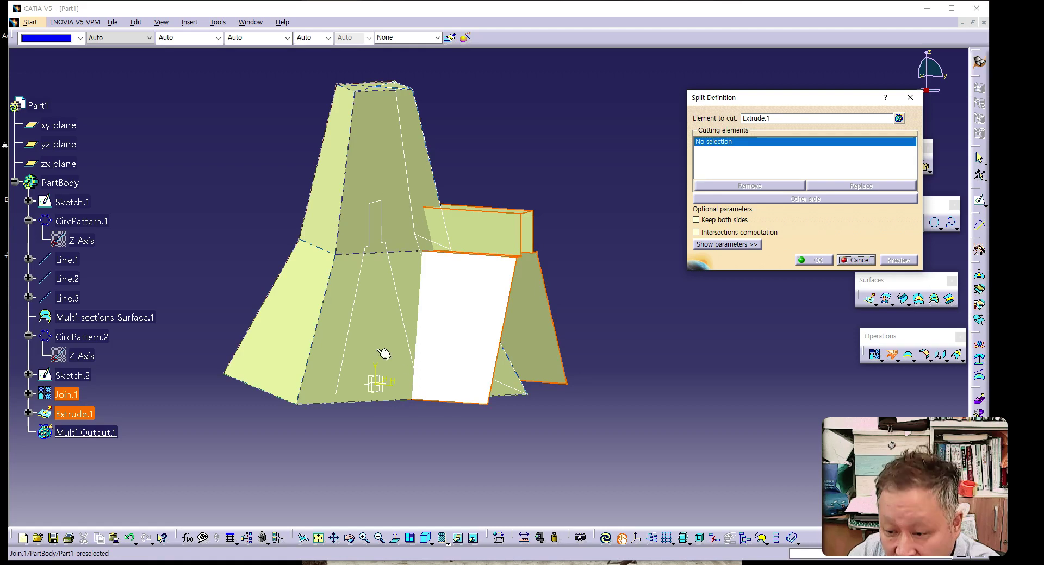
{"action": "middle_click_drag", "start_coordinate": [379, 333], "coordinate": [491, 329]}
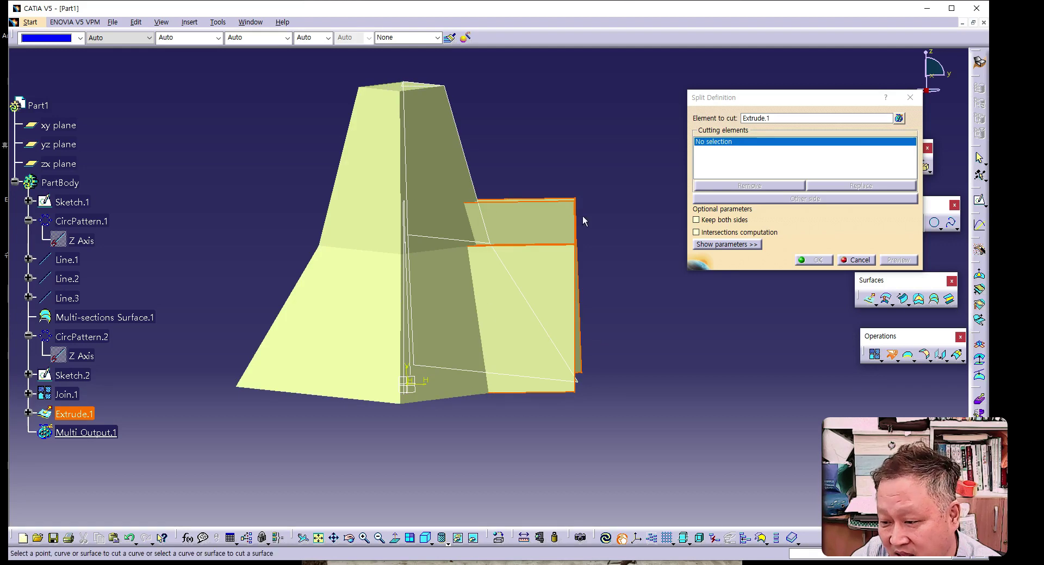
{"action": "left_click", "coordinate": [375, 175]}
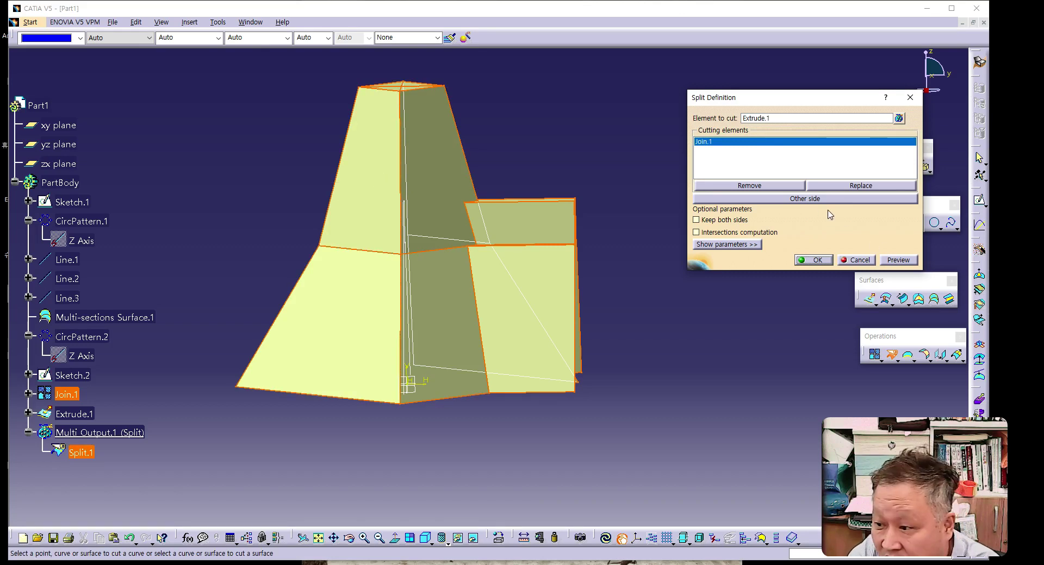
{"action": "left_click", "coordinate": [804, 198]}
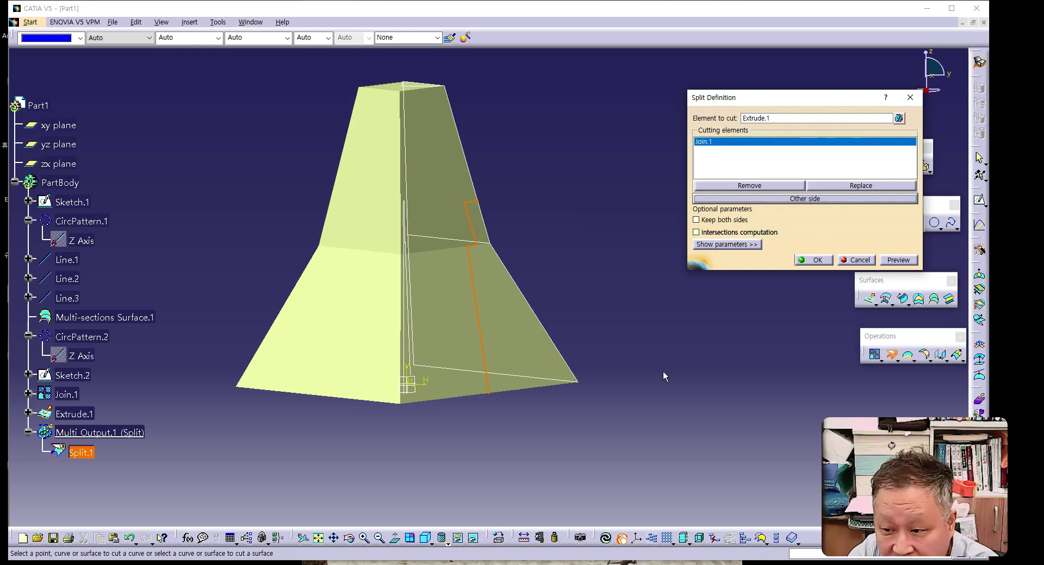
{"action": "left_click", "coordinate": [795, 199]}
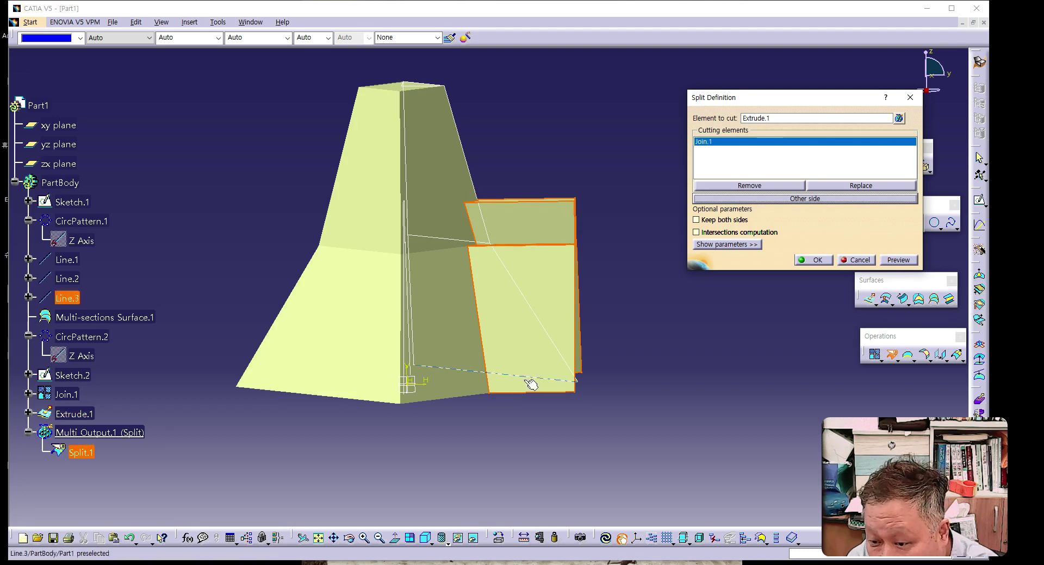
{"action": "middle_click_drag", "start_coordinate": [521, 431], "coordinate": [592, 335]}
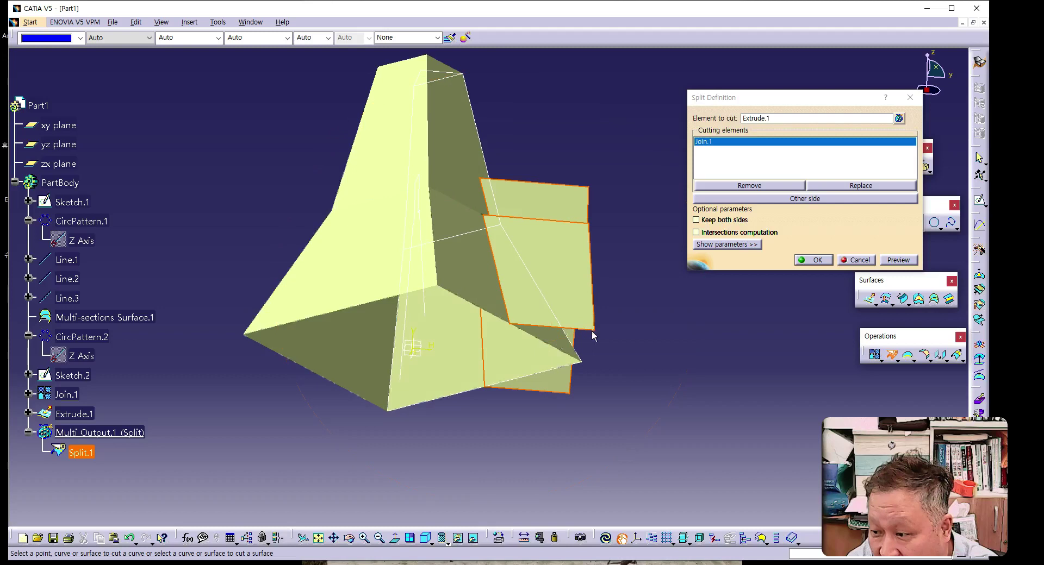
{"action": "left_click", "coordinate": [767, 199]}
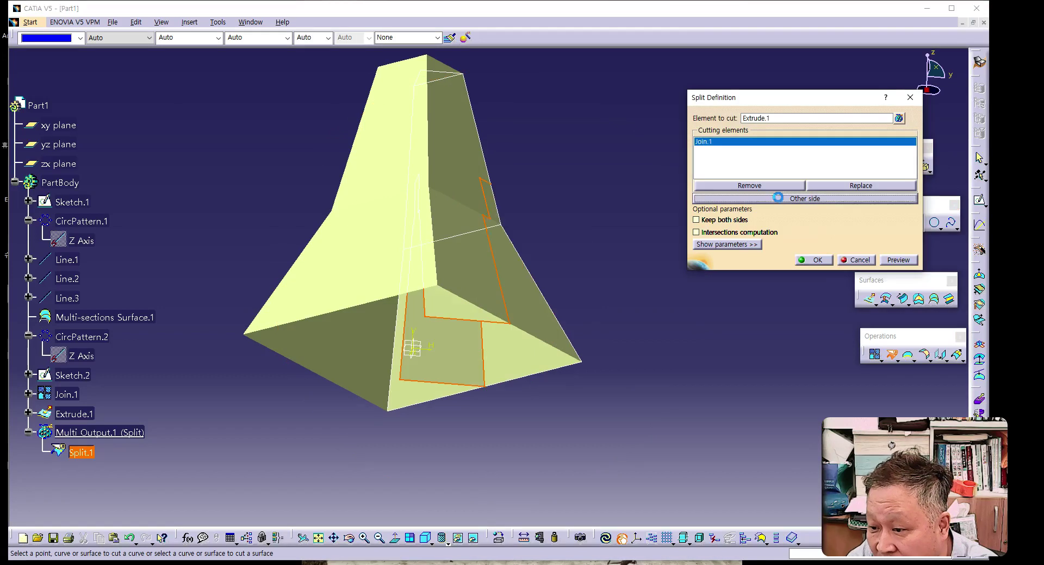
{"action": "left_click", "coordinate": [813, 260]}
{"action": "middle_click_drag", "start_coordinate": [541, 332], "coordinate": [386, 295]}
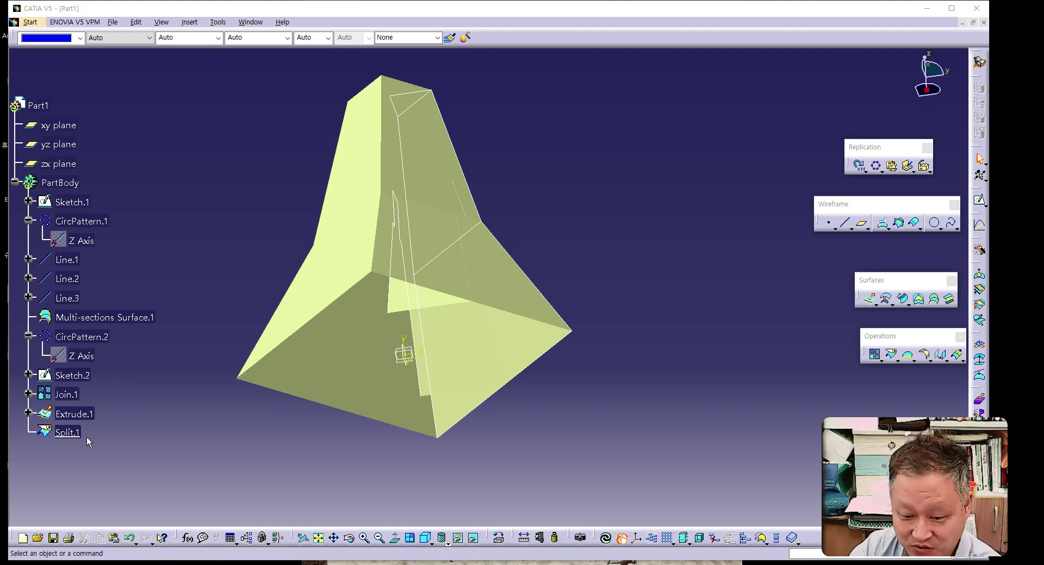
- Edit Split.1 to keep the other side, the portion of the stepped surface outside the four-sided body
{"action": "double_click", "coordinate": [67, 432]}
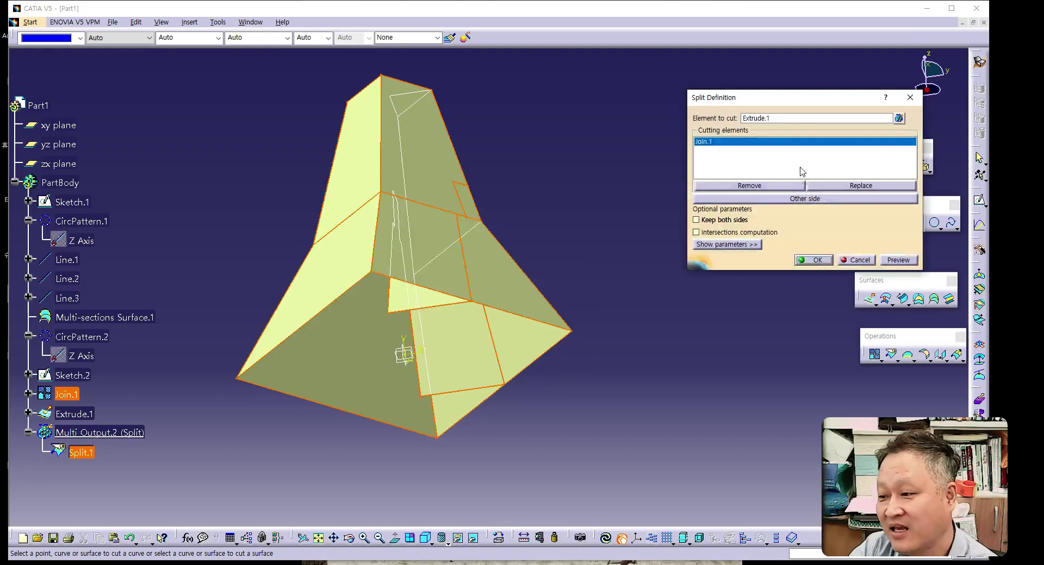
{"action": "left_click", "coordinate": [800, 200]}
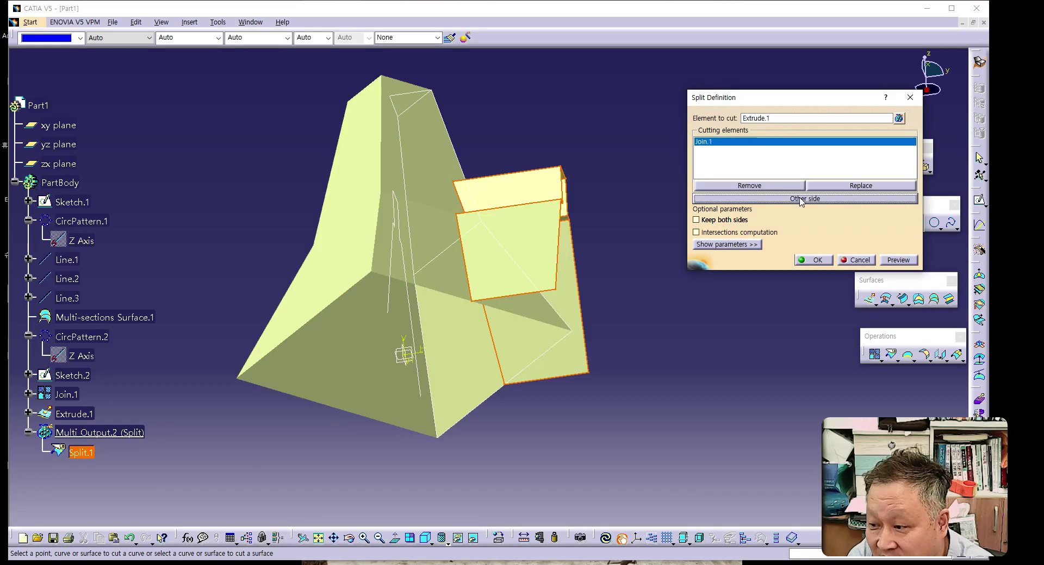
{"action": "left_click", "coordinate": [893, 266]}
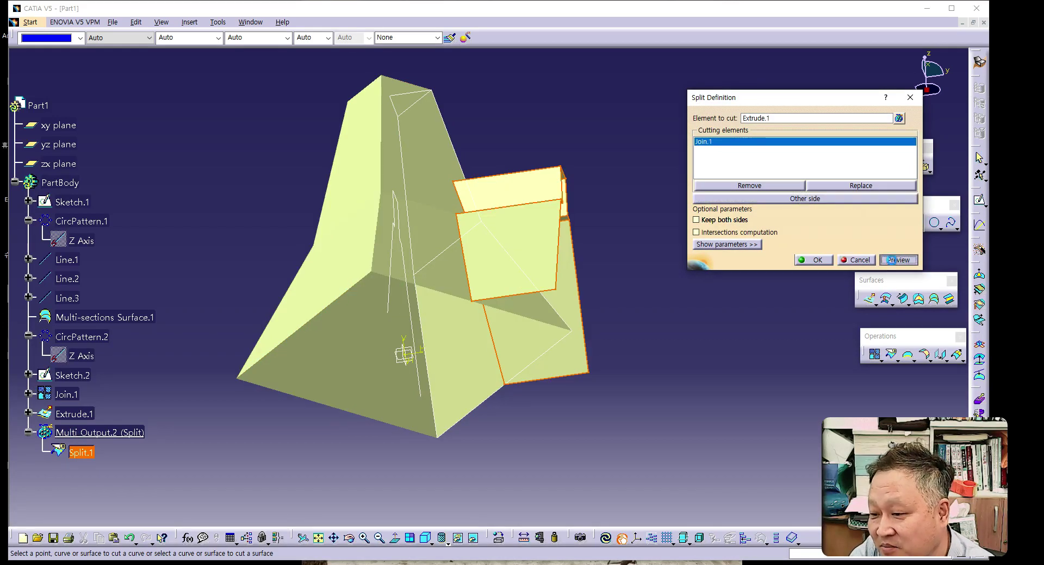
{"action": "left_click", "coordinate": [804, 261]}
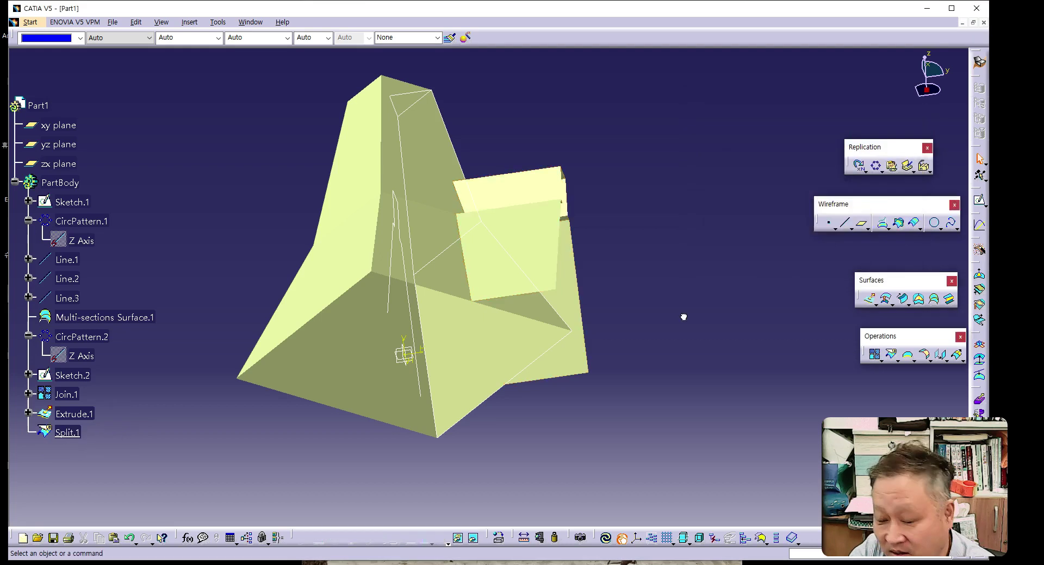
- Examine from below and from the sides how the split stepped surface meets the four-sided body
{"action": "mouse_move", "coordinate": [462, 261]}
{"action": "middle_mouse_down"}
{"action": "mouse_move", "coordinate": [490, 375]}
{"action": "mouse_move", "coordinate": [468, 114]}
{"action": "middle_mouse_up"}
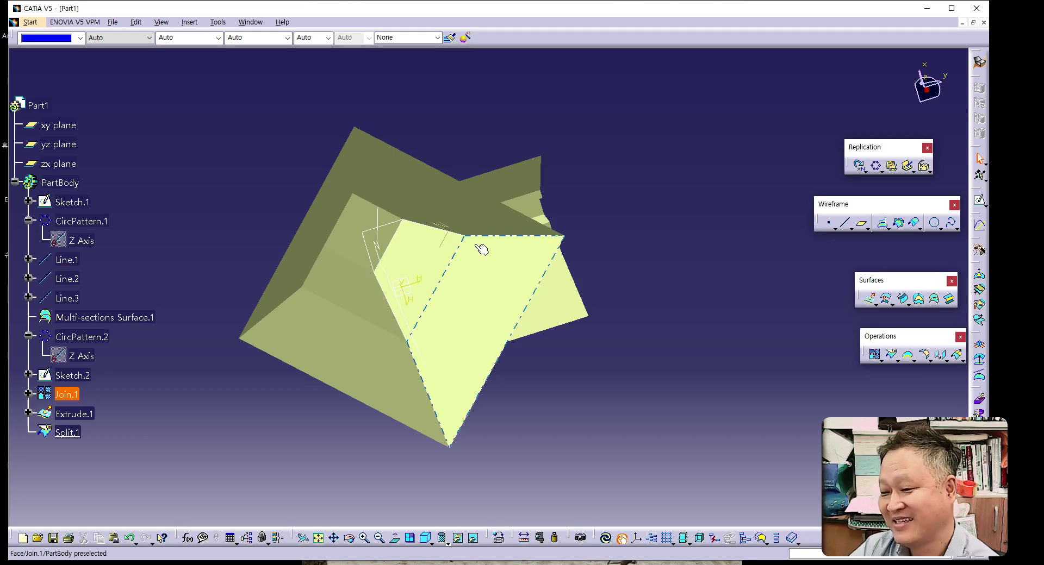
{"action": "middle_click_drag", "start_coordinate": [438, 244], "coordinate": [418, 330]}
{"action": "scroll", "coordinate": [417, 330], "scroll_direction": "down", "scroll_amount": 2}
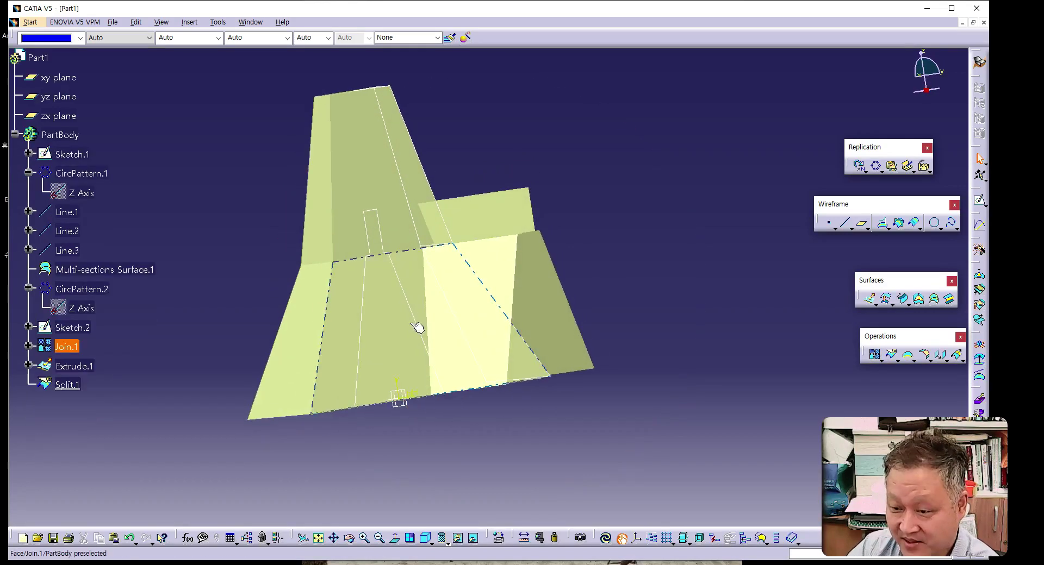
{"action": "middle_click_drag", "start_coordinate": [415, 289], "coordinate": [610, 319]}
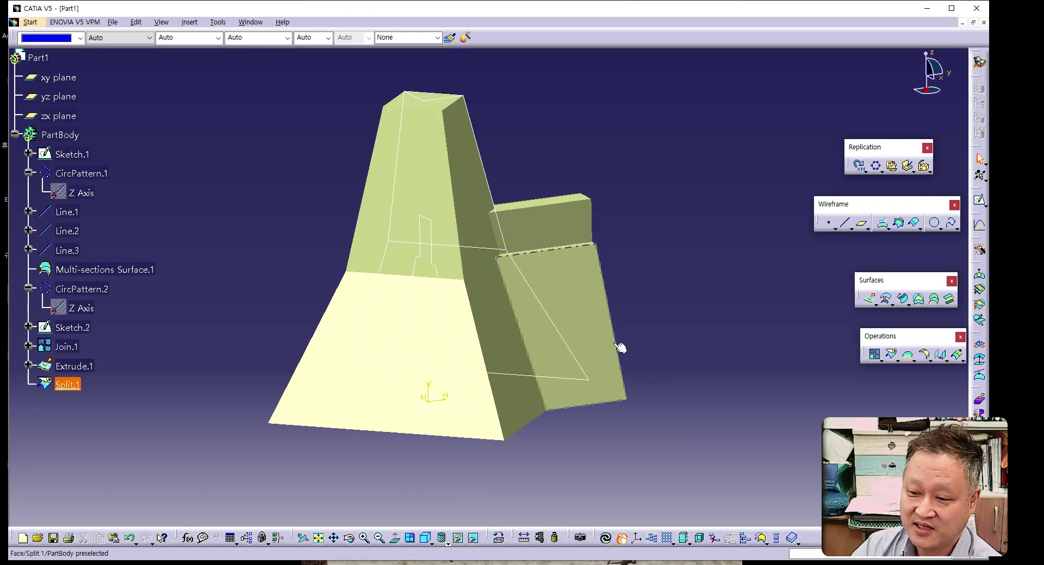
{"action": "middle_click_drag", "start_coordinate": [679, 336], "coordinate": [492, 286]}
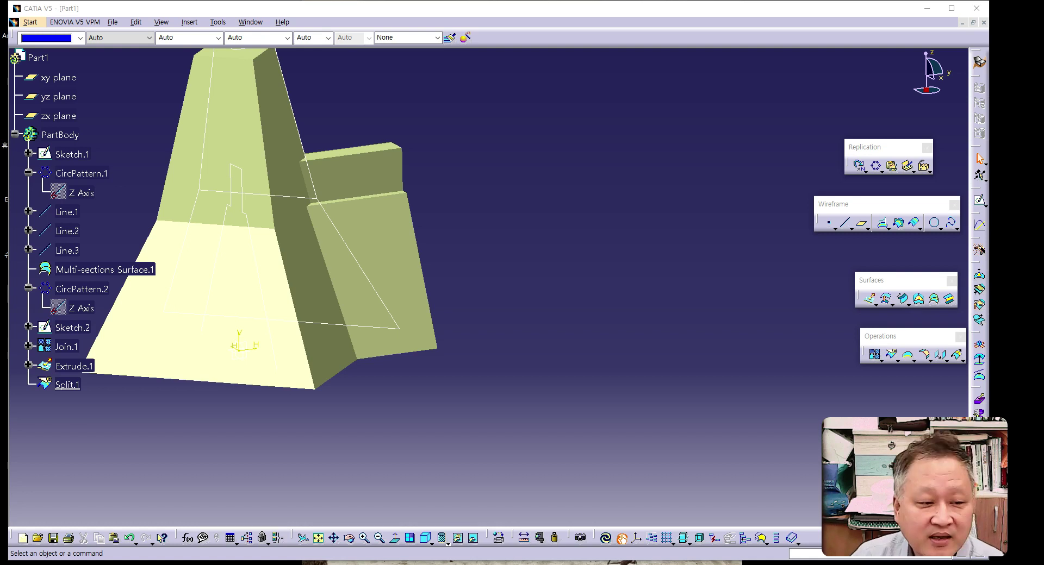
{"action": "middle_click_drag", "start_coordinate": [509, 245], "coordinate": [610, 347]}
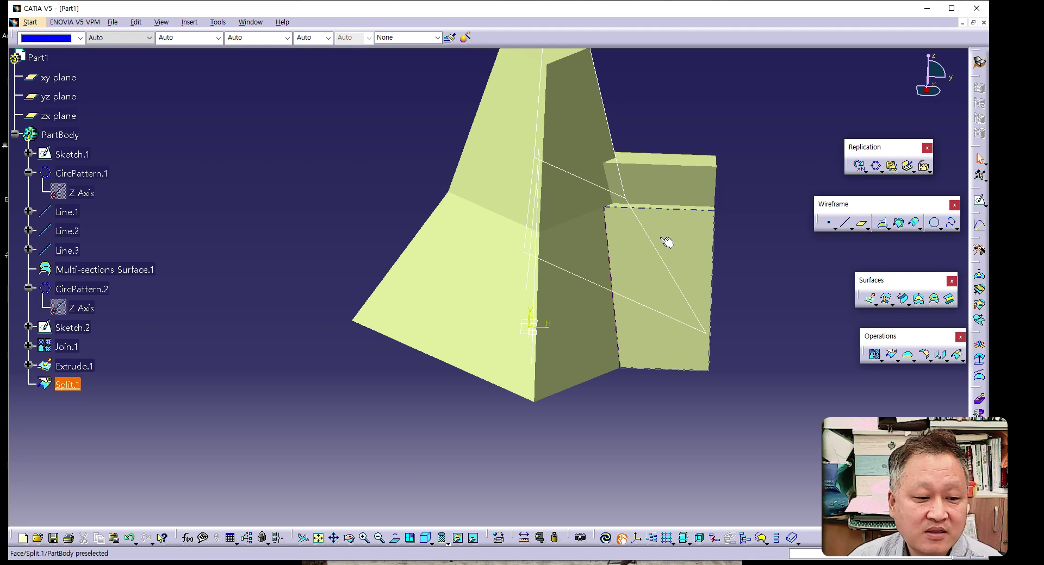
{"action": "middle_click_drag", "start_coordinate": [659, 233], "coordinate": [521, 283]}
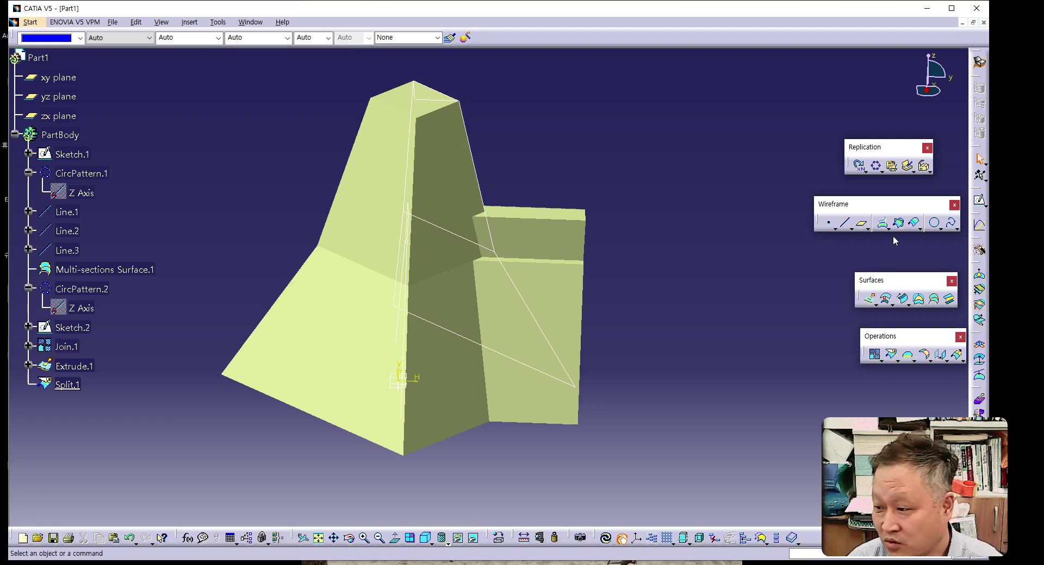
- Create a circular pattern of Split.1 about the Z axis with 4 instances at 90 deg angular spacing
{"action": "left_click", "coordinate": [875, 167]}
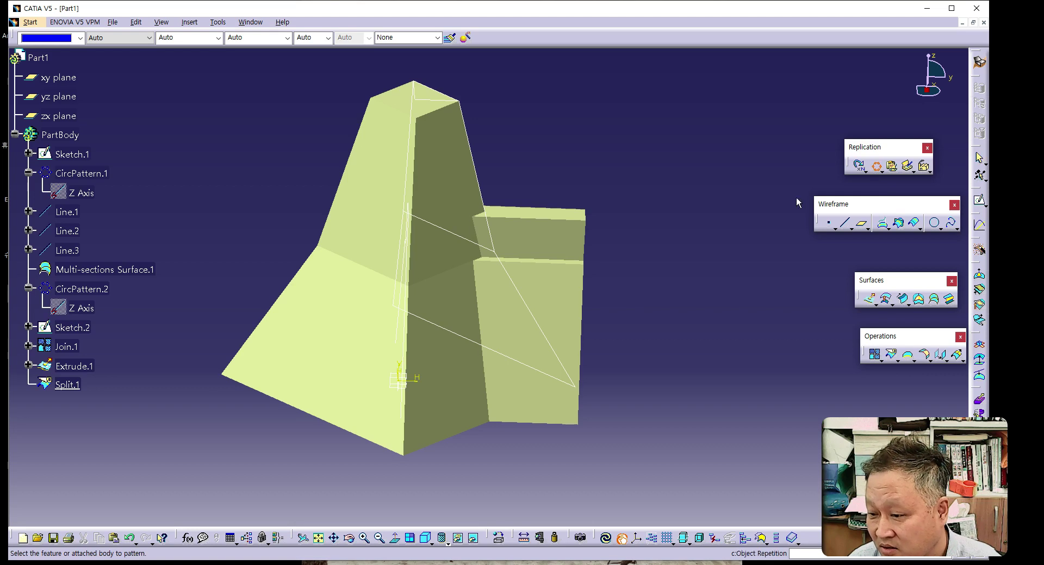
{"action": "left_click", "coordinate": [555, 299]}
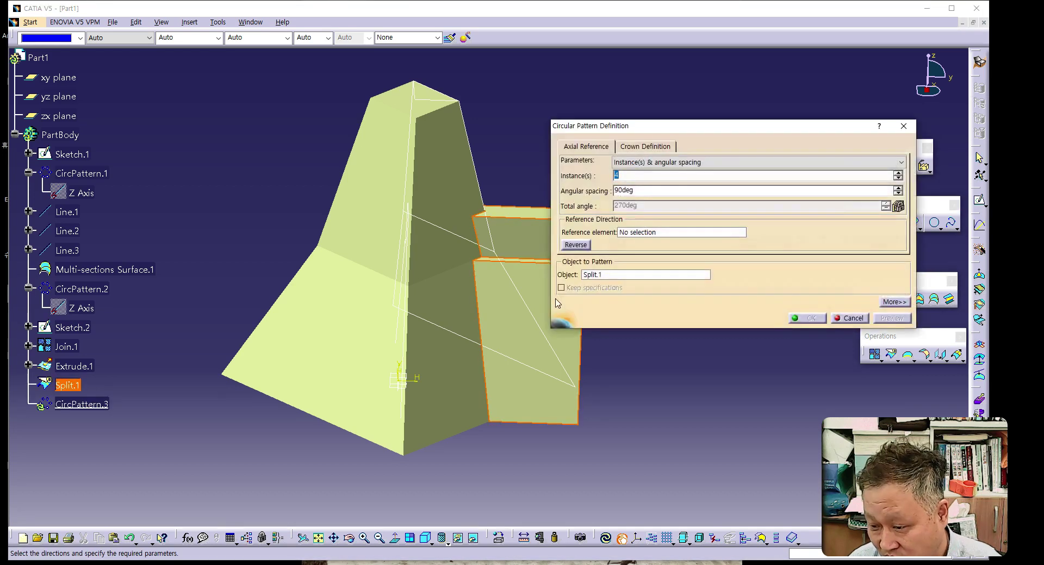
{"action": "left_click_drag", "start_coordinate": [652, 127], "coordinate": [700, 137]}
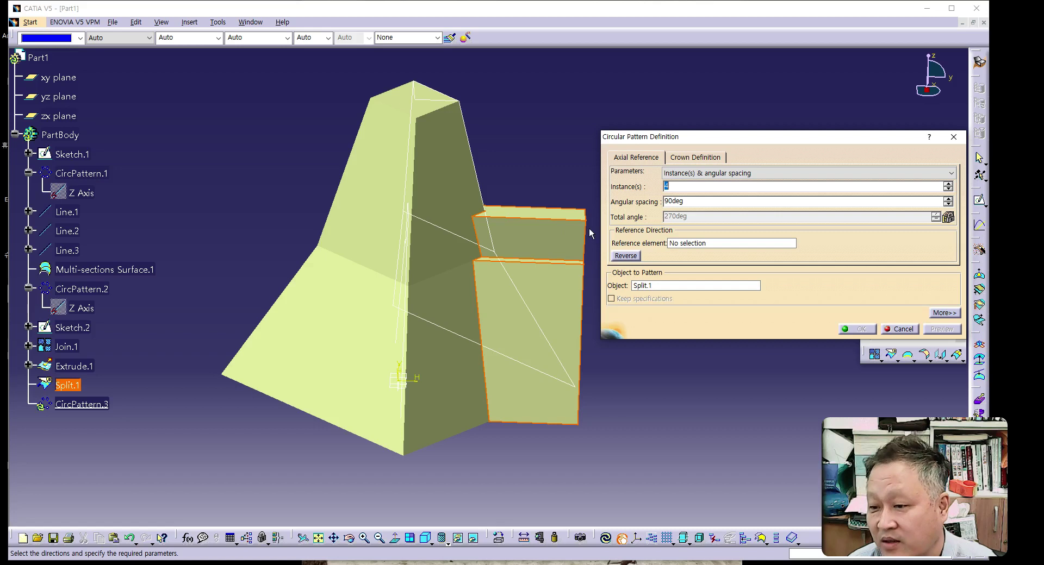
{"action": "left_click", "coordinate": [689, 244]}
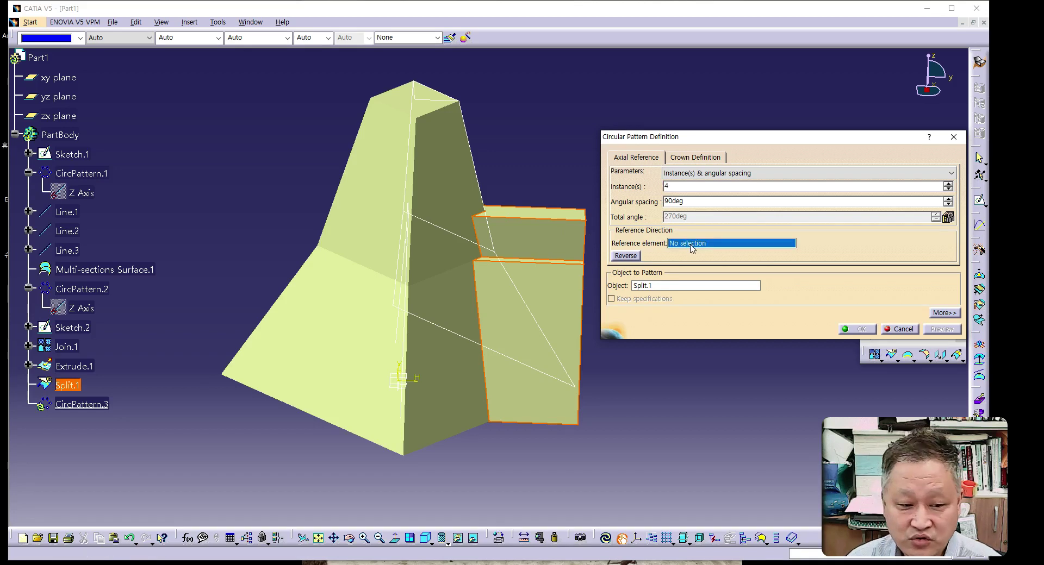
{"action": "right_click", "coordinate": [690, 248]}
{"action": "left_click", "coordinate": [706, 289]}
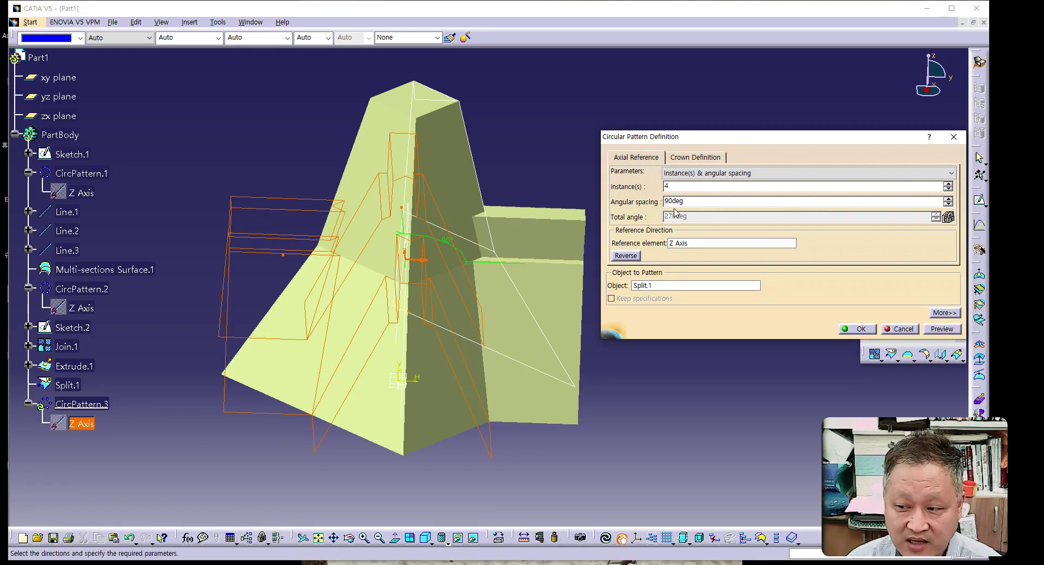
{"action": "middle_click_drag", "start_coordinate": [443, 174], "coordinate": [444, 238]}
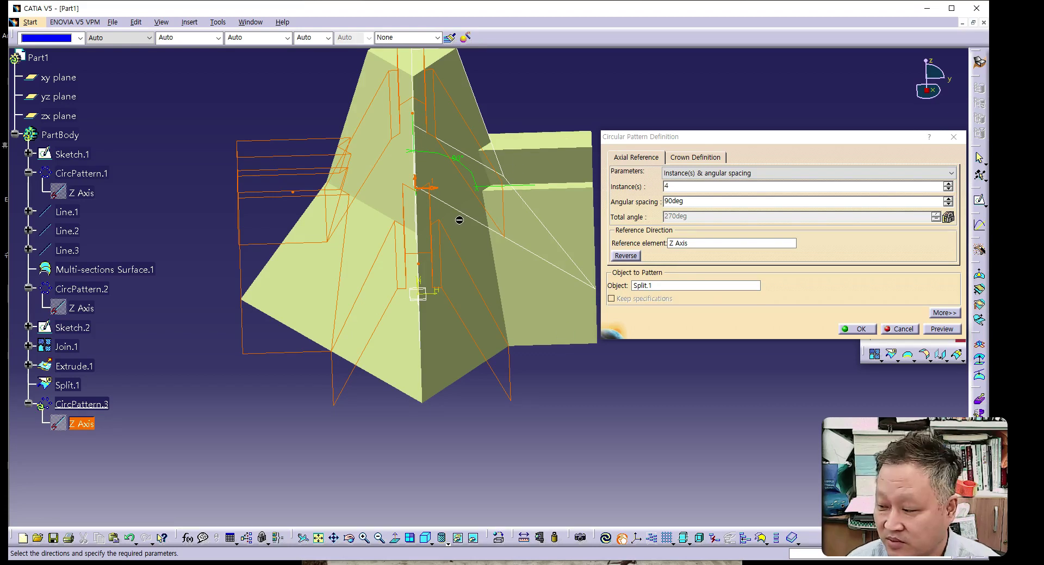
{"action": "middle_click_drag", "start_coordinate": [409, 201], "coordinate": [336, 292]}
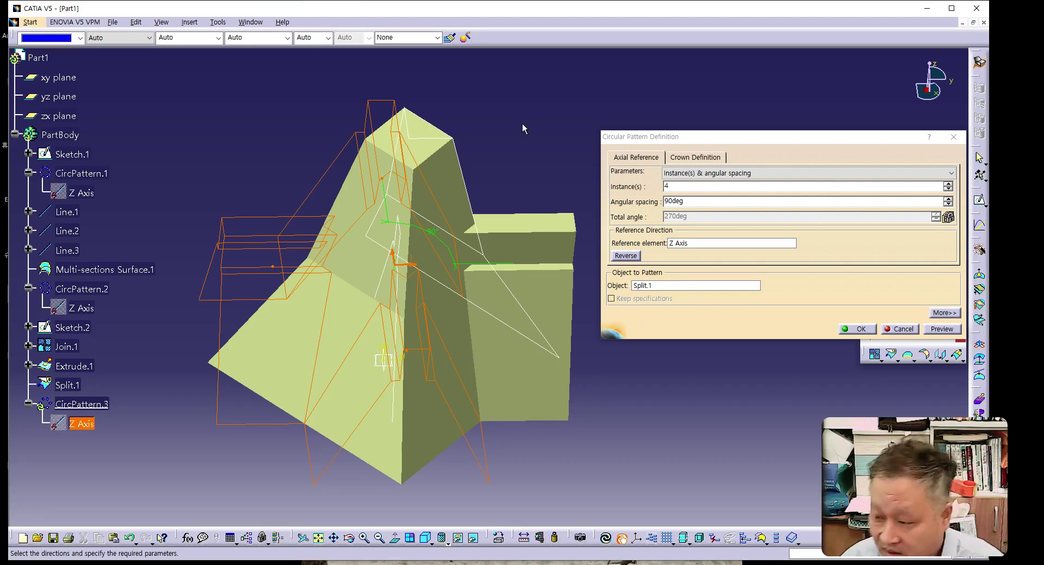
{"action": "left_click", "coordinate": [854, 330]}
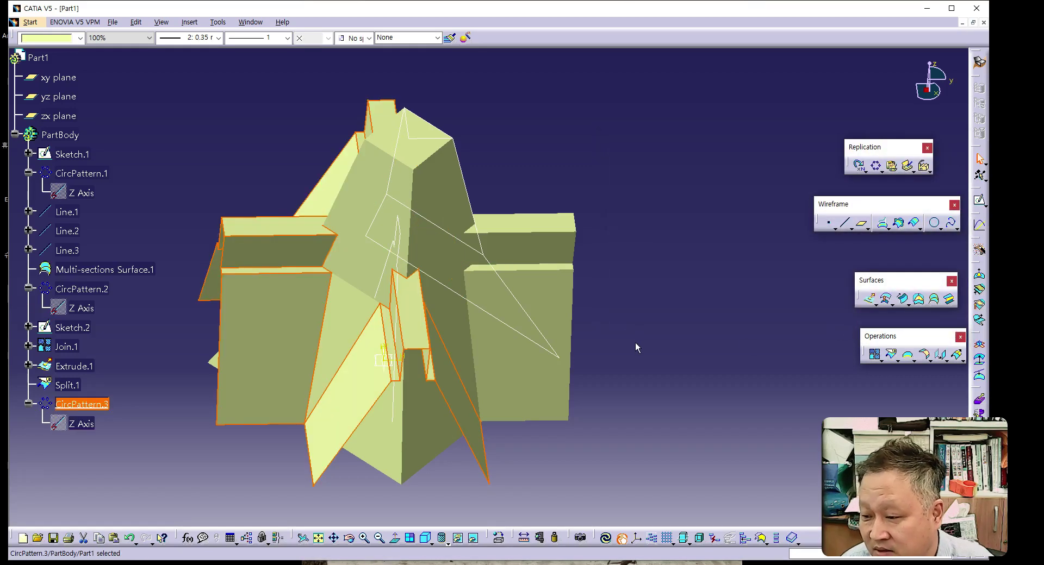
- Examine the patterned stepped surfaces on all four sides of the body from several angles
{"action": "middle_click_drag", "start_coordinate": [478, 361], "coordinate": [522, 342]}
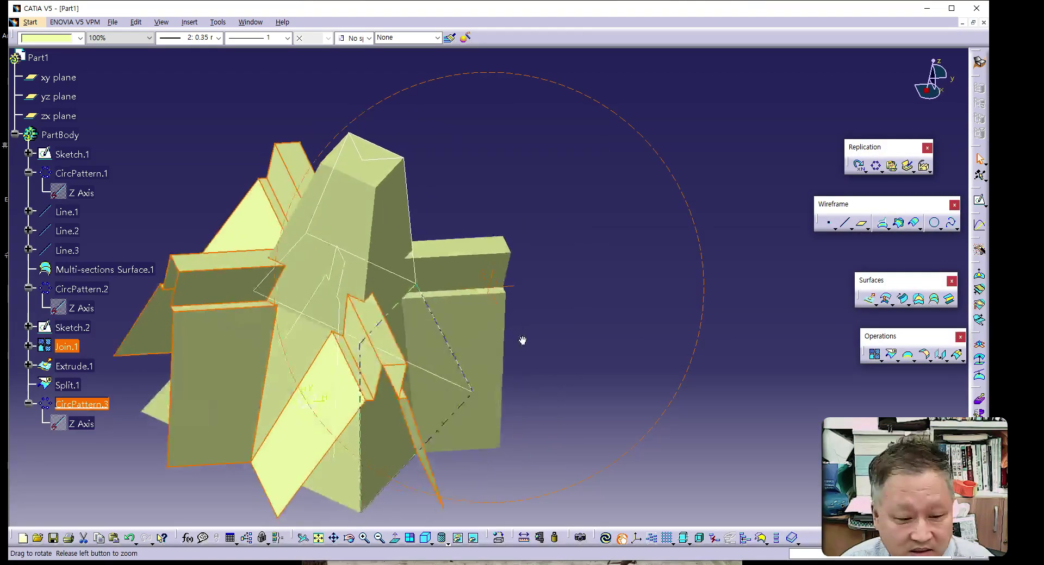
{"action": "middle_click_drag", "start_coordinate": [668, 401], "coordinate": [624, 406]}
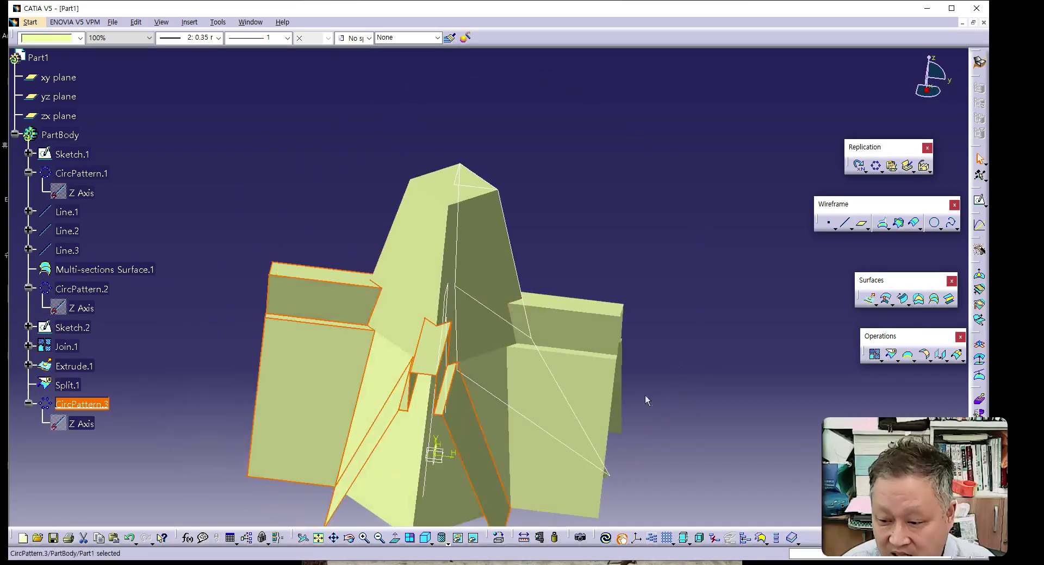
{"action": "left_click", "coordinate": [685, 406]}
{"action": "middle_click_drag", "start_coordinate": [693, 410], "coordinate": [701, 319]}
{"action": "middle_click_drag", "start_coordinate": [263, 352], "coordinate": [550, 295]}
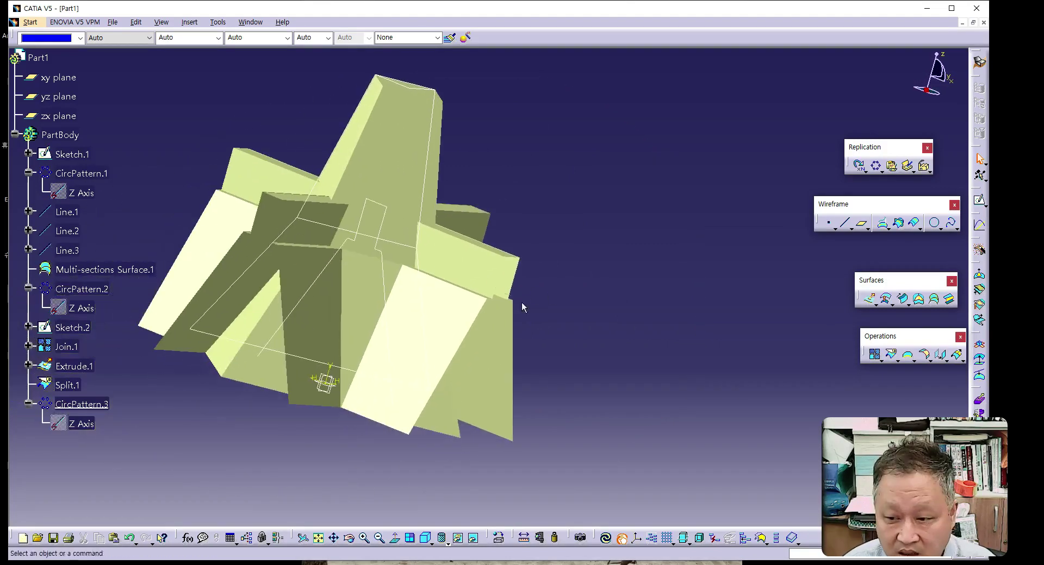
{"action": "middle_click_drag", "start_coordinate": [241, 339], "coordinate": [533, 224]}
{"action": "left_click", "coordinate": [517, 329]}
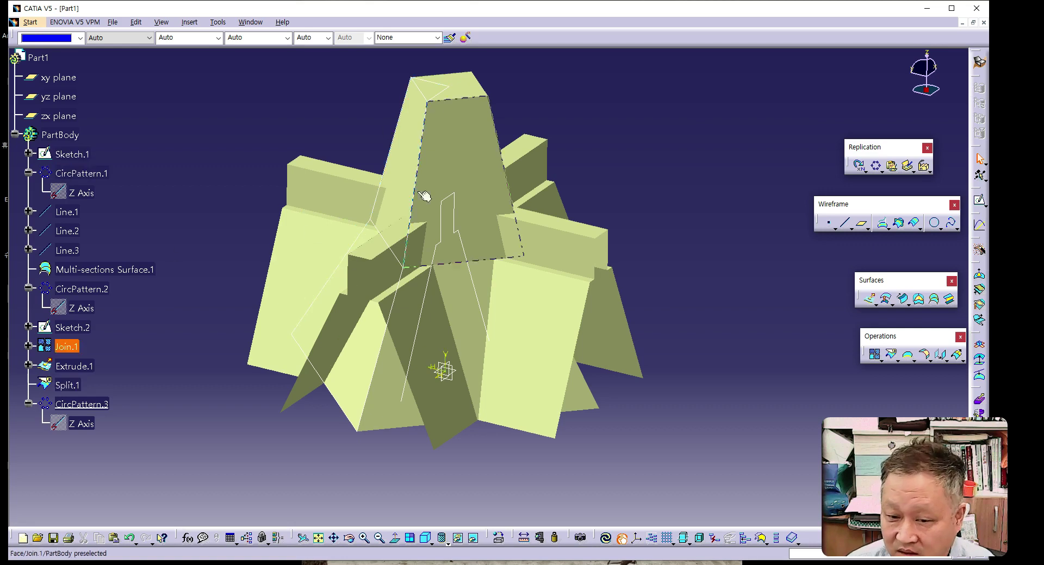
- Review the construction history from Sketch.1 through Join.1, highlighting each sketch, line, pattern and surface on the model, and clear the selection
{"action": "left_click", "coordinate": [68, 155]}
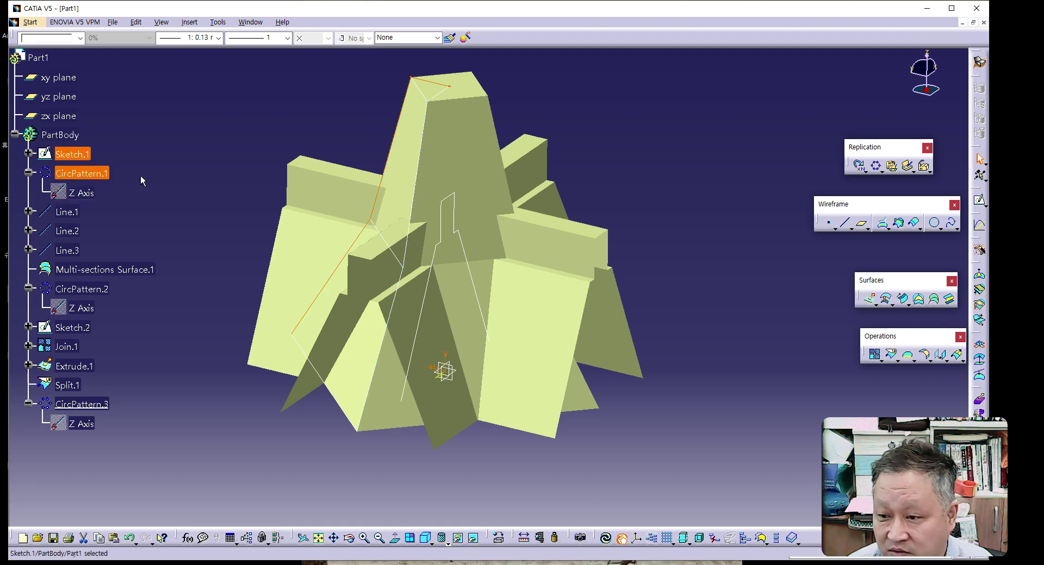
{"action": "left_click", "coordinate": [90, 179]}
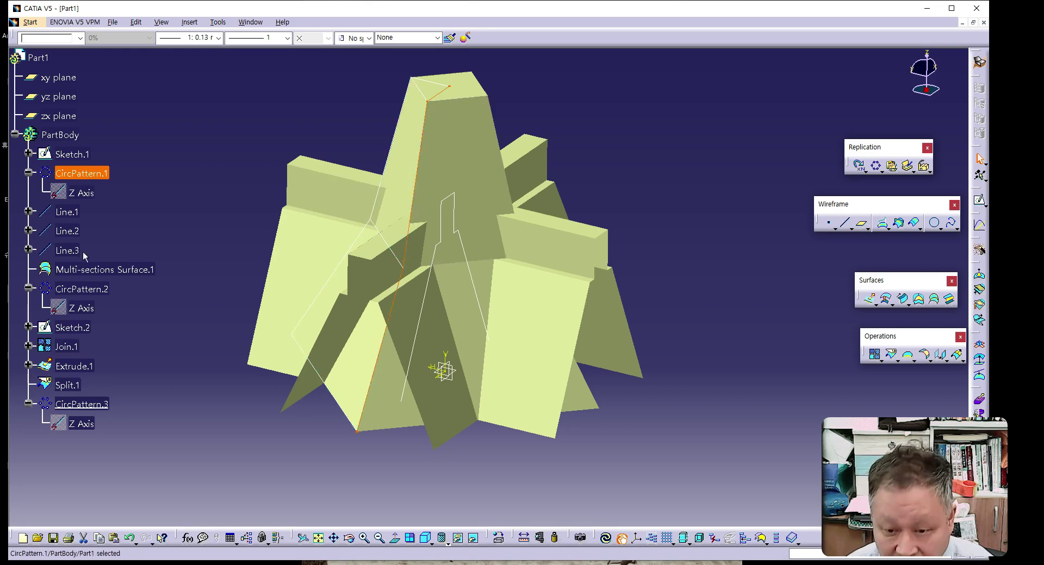
{"action": "left_click", "coordinate": [62, 213]}
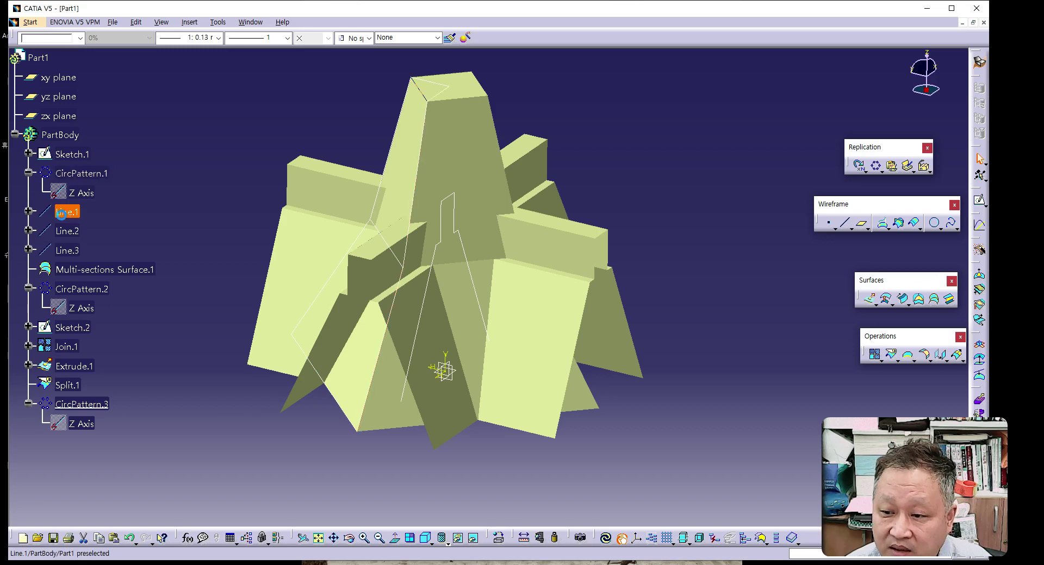
{"action": "left_click", "coordinate": [66, 231]}
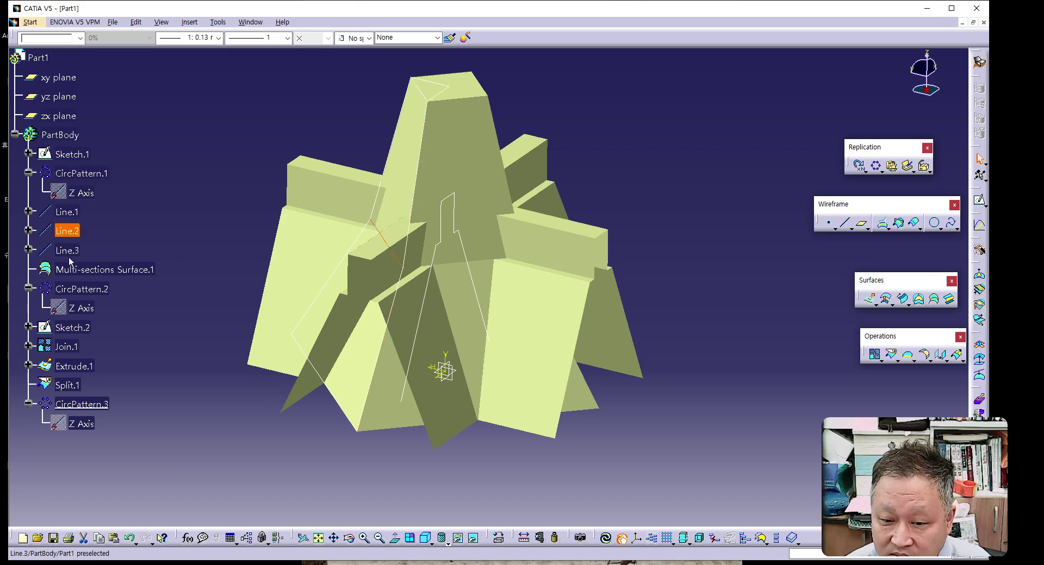
{"action": "left_click", "coordinate": [73, 254]}
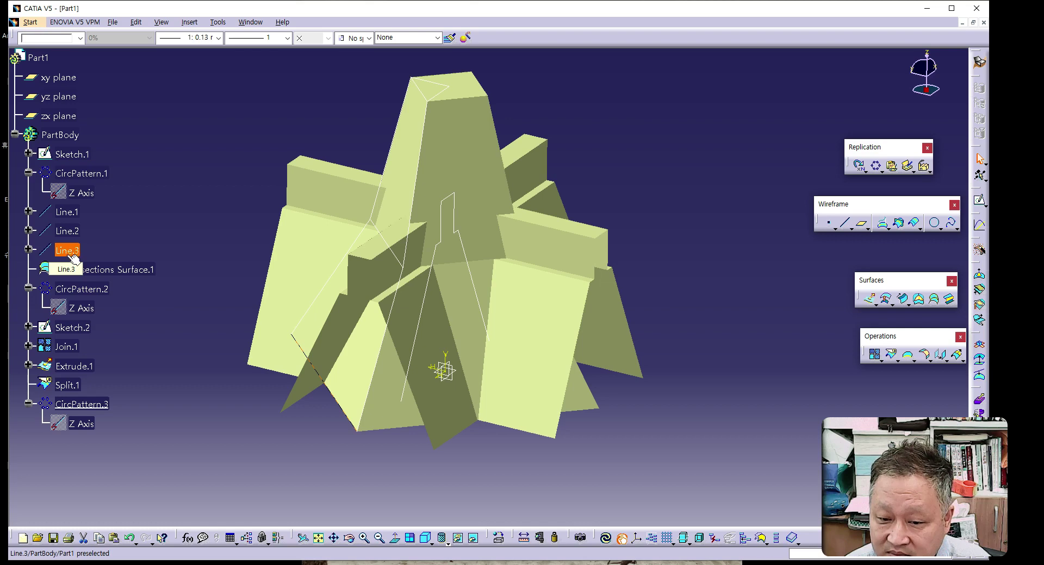
{"action": "left_click", "coordinate": [97, 271]}
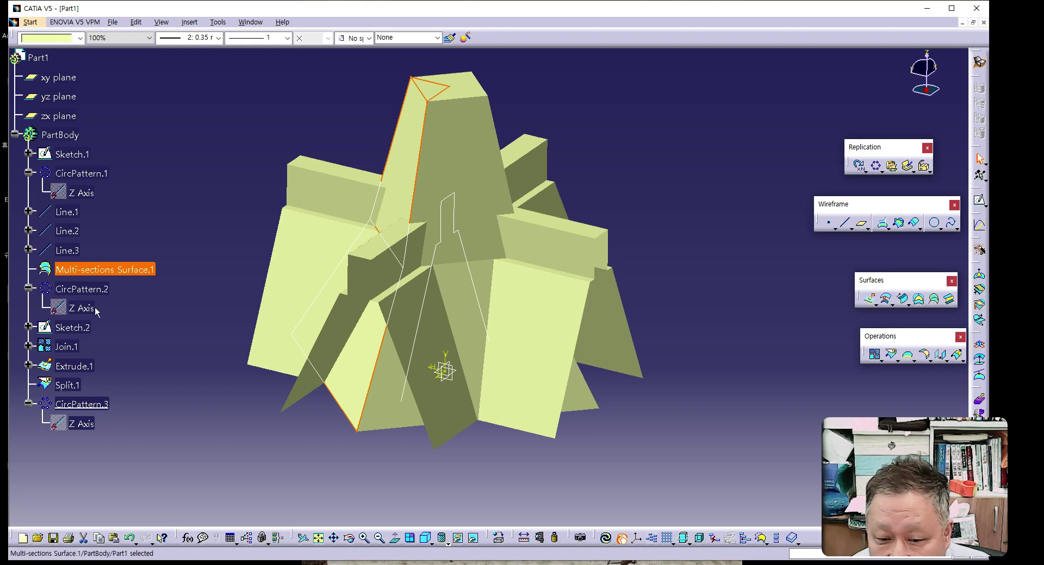
{"action": "left_click", "coordinate": [85, 289]}
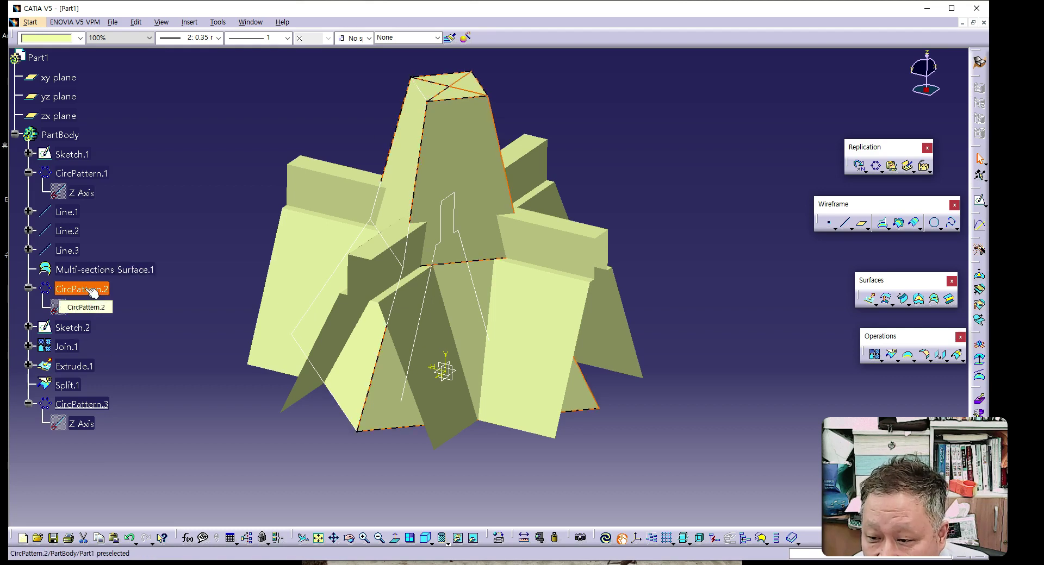
{"action": "left_click", "coordinate": [71, 327]}
{"action": "left_click", "coordinate": [66, 347], "text": "ctrl"}
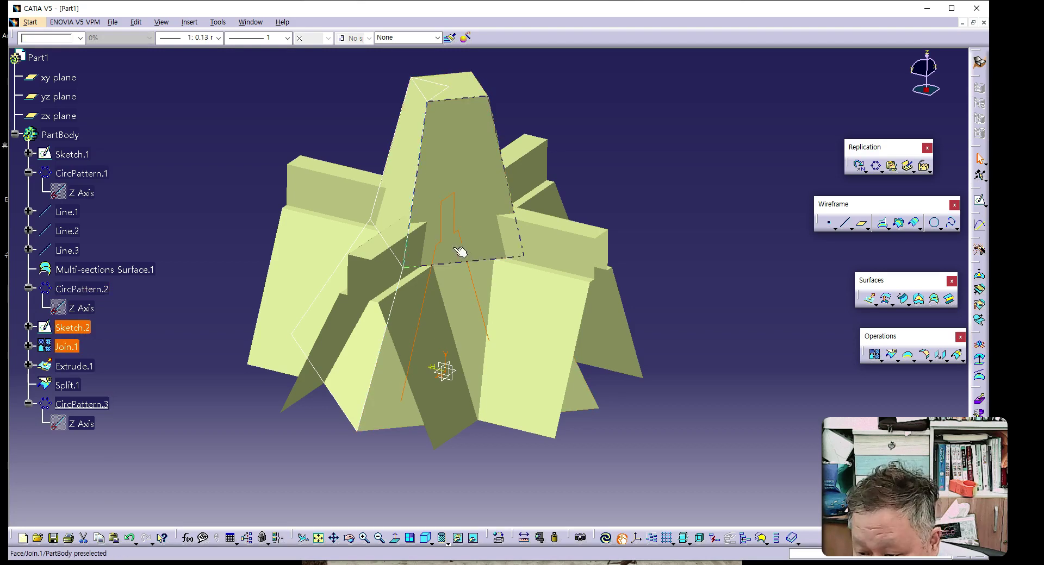
{"action": "left_click", "coordinate": [81, 348], "text": "ctrl"}
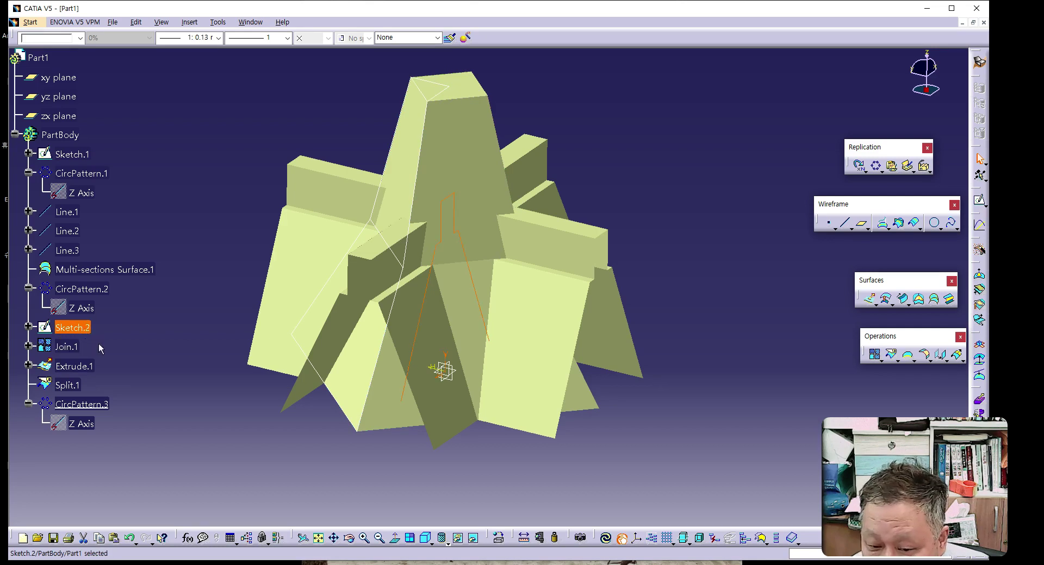
{"action": "left_click", "coordinate": [384, 303], "text": "ctrl"}
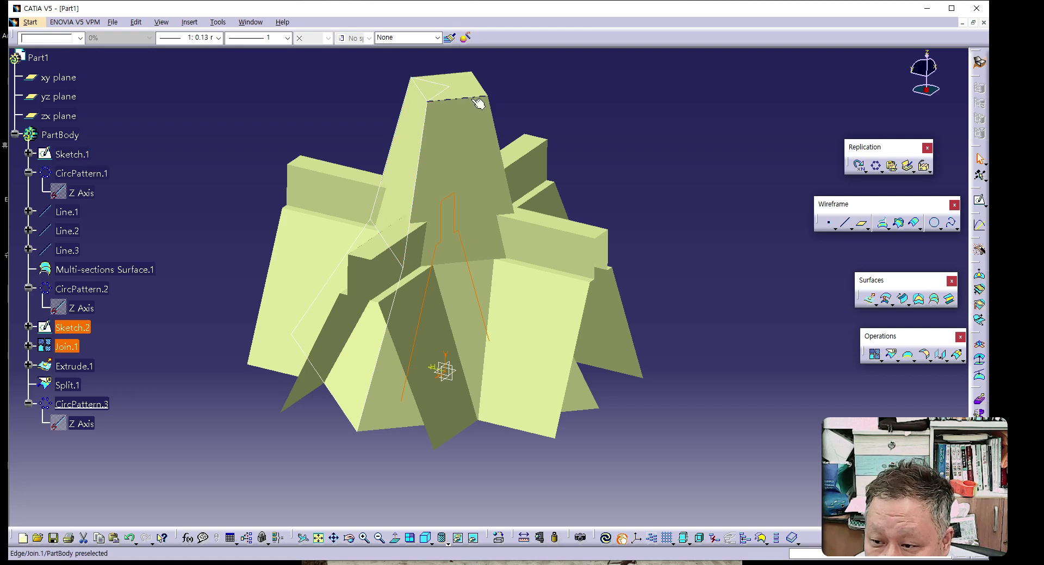
{"action": "left_click", "coordinate": [441, 76], "text": "ctrl"}
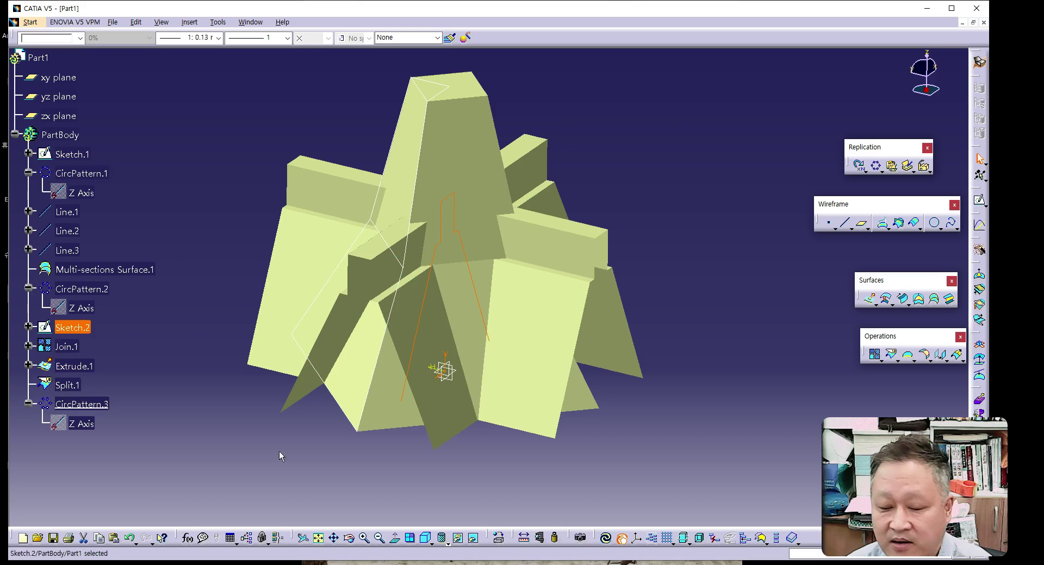
{"action": "left_click", "coordinate": [98, 458]}
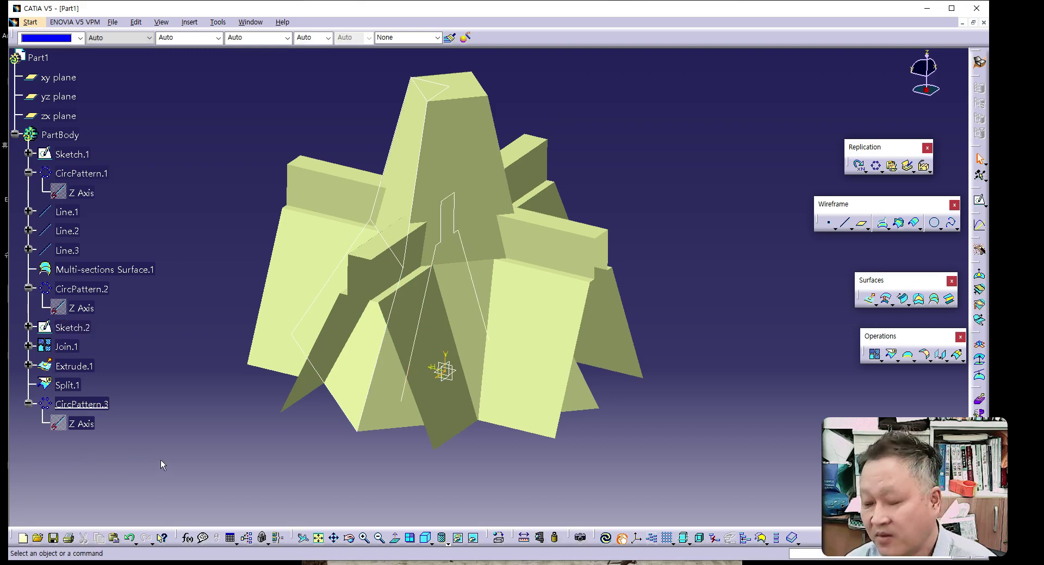